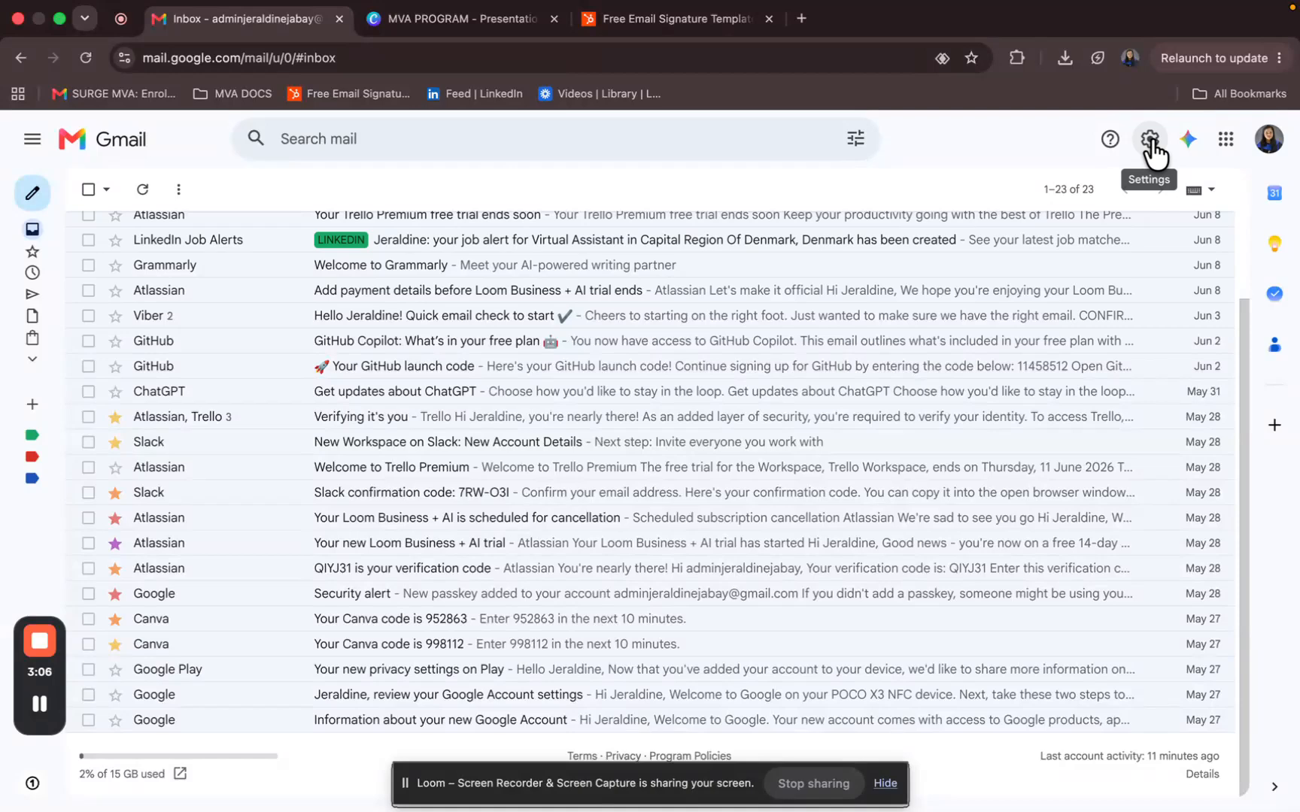
# Step: Examine the full General settings page, including the Stars section and the vacation responder message
pyautogui.click(1150, 142)
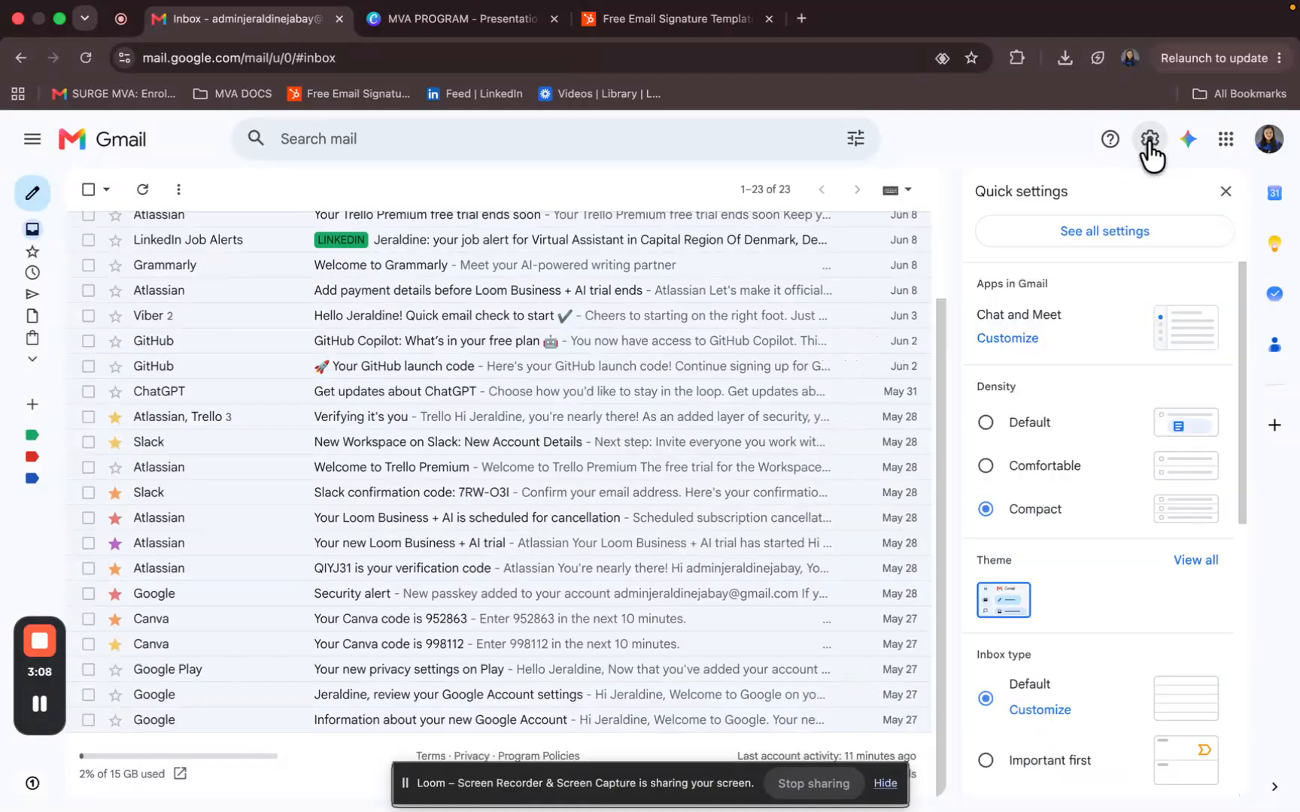
pyautogui.click(1117, 233)
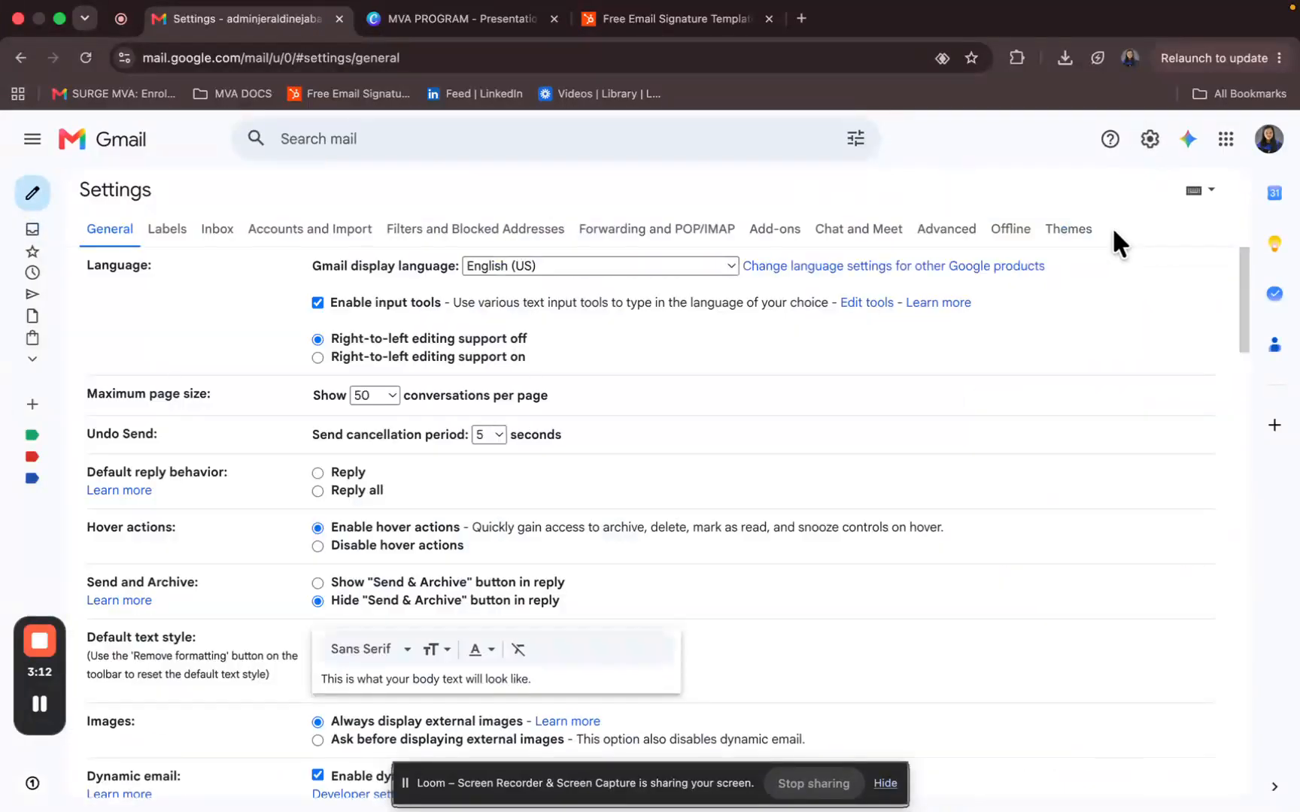
pyautogui.moveTo(1242, 317); pyautogui.dragTo(1257, 578)
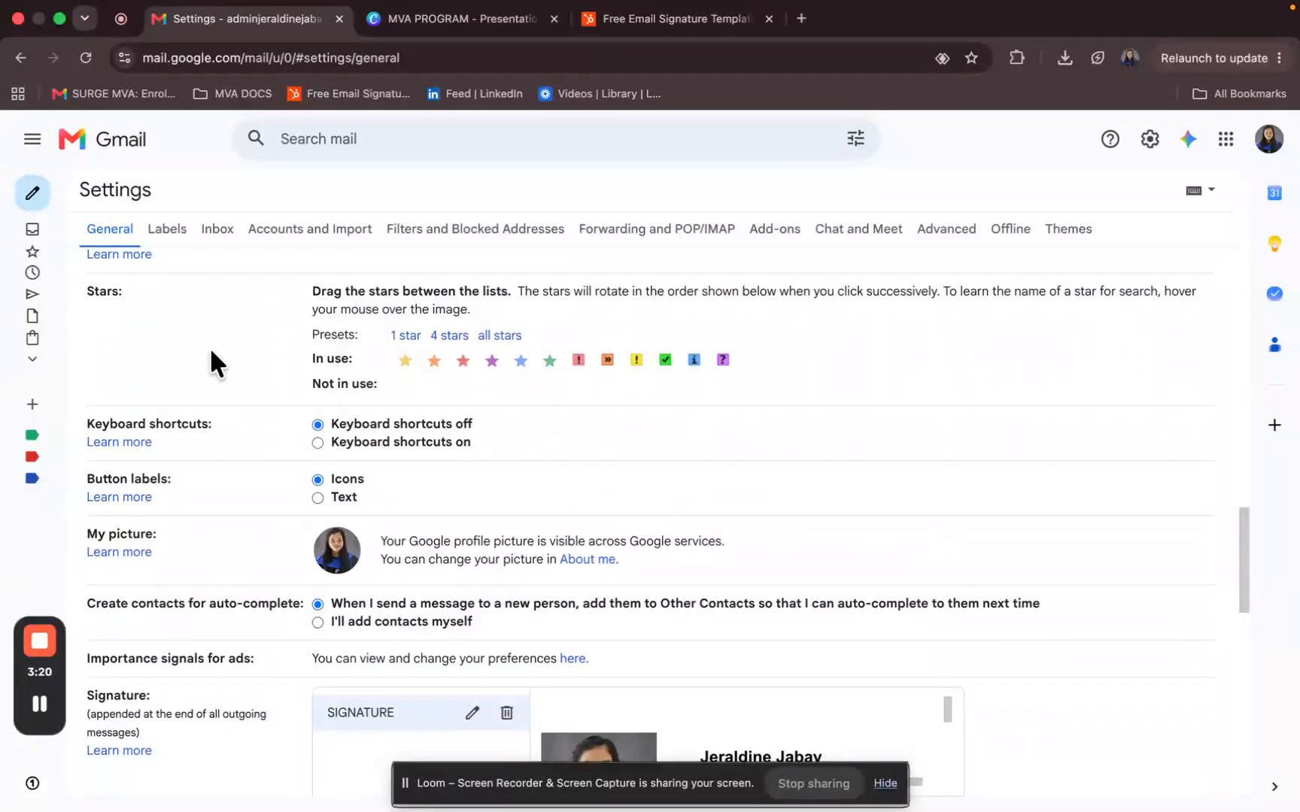
pyautogui.moveTo(87, 293); pyautogui.dragTo(114, 295)
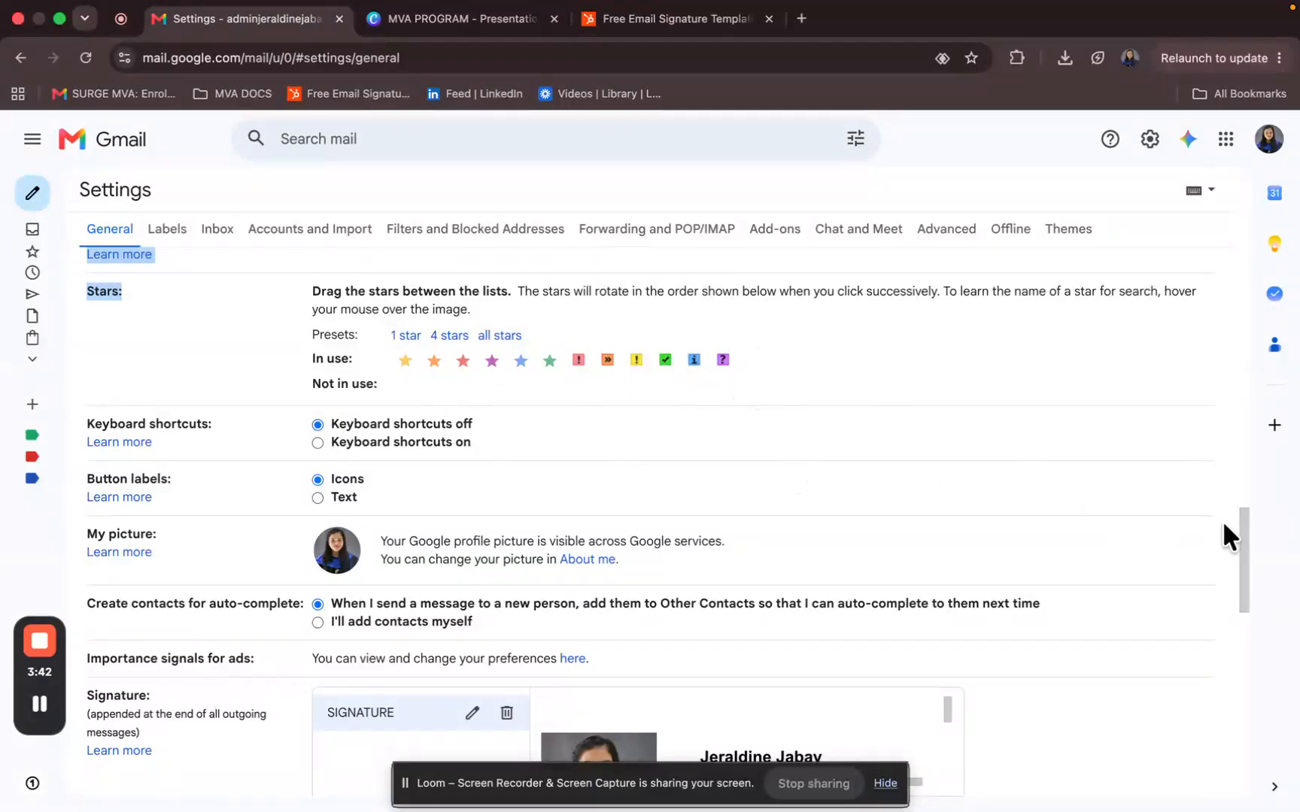
pyautogui.moveTo(1245, 517); pyautogui.dragTo(1256, 717)
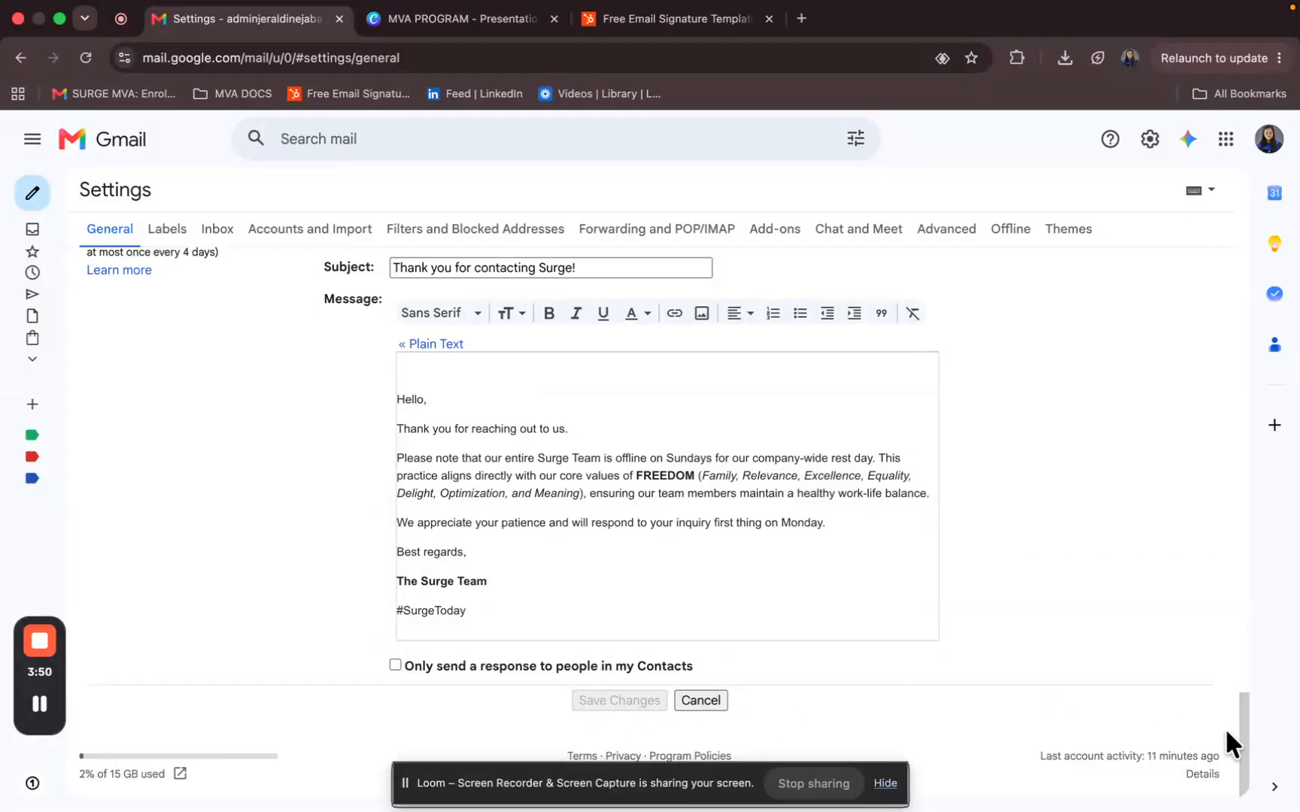
pyautogui.moveTo(1241, 711)
pyautogui.mouseDown()
pyautogui.moveTo(1283, 508)
pyautogui.moveTo(1280, 267)
pyautogui.moveTo(1187, 293)
pyautogui.mouseUp()
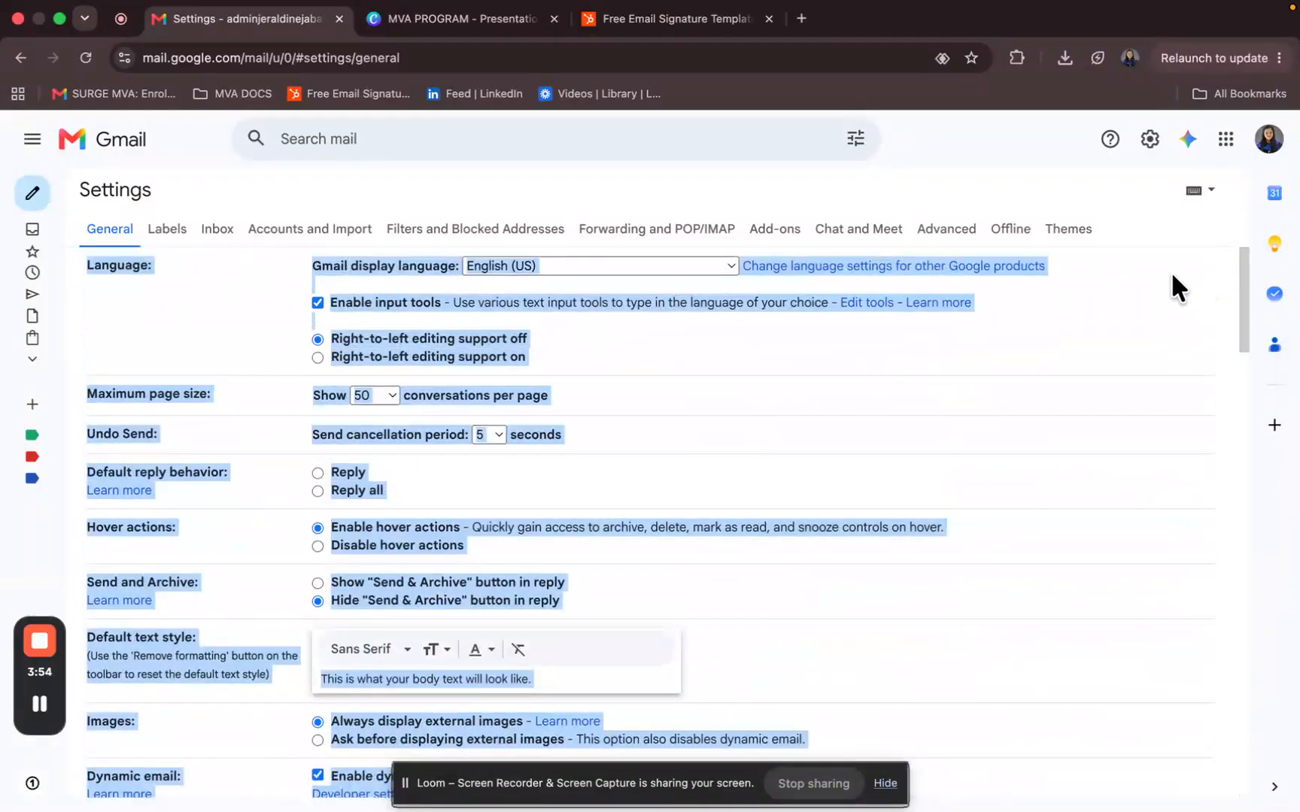
pyautogui.click(1175, 280)
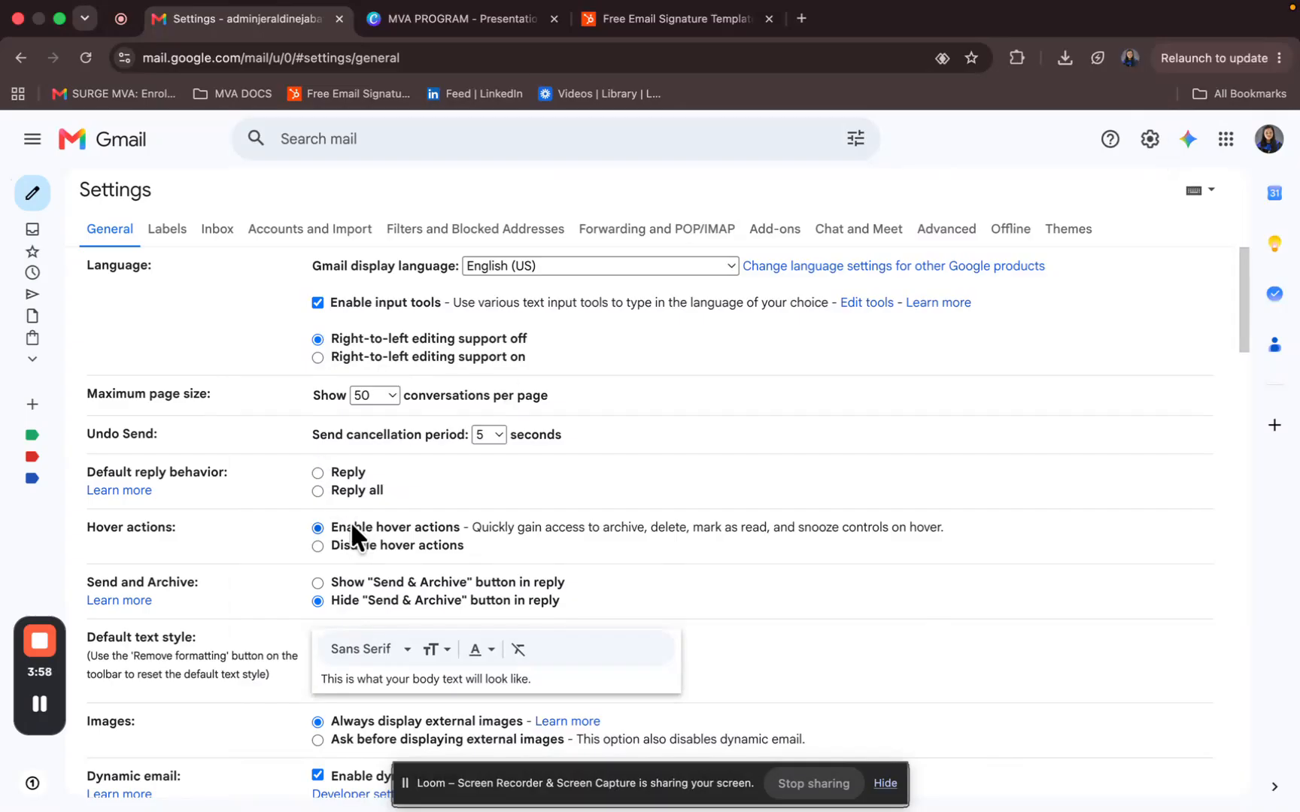
# Step: Return to the inbox, view the Loom Business + AI cancellation email, and look through the Primary message list
pyautogui.click(27, 227)
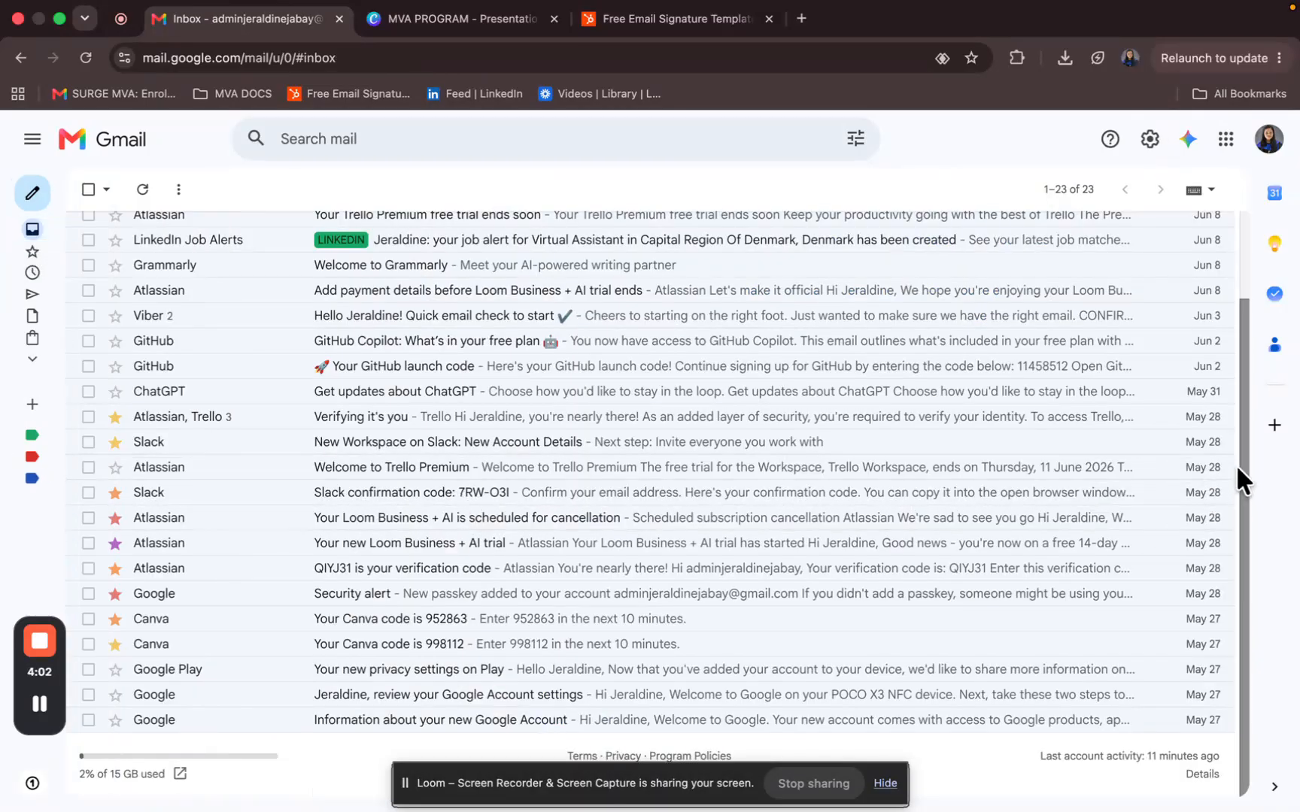
pyautogui.moveTo(1243, 453); pyautogui.dragTo(1254, 319)
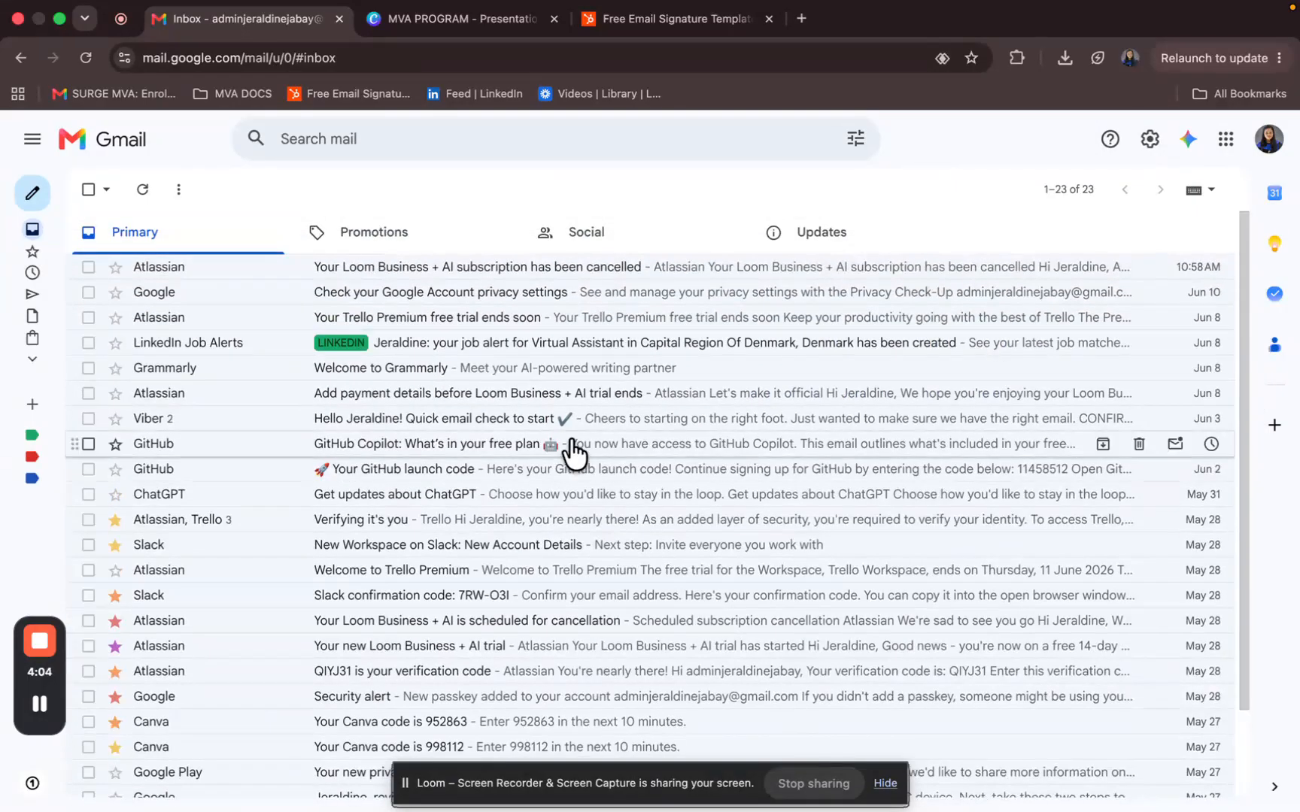
pyautogui.click(310, 270)
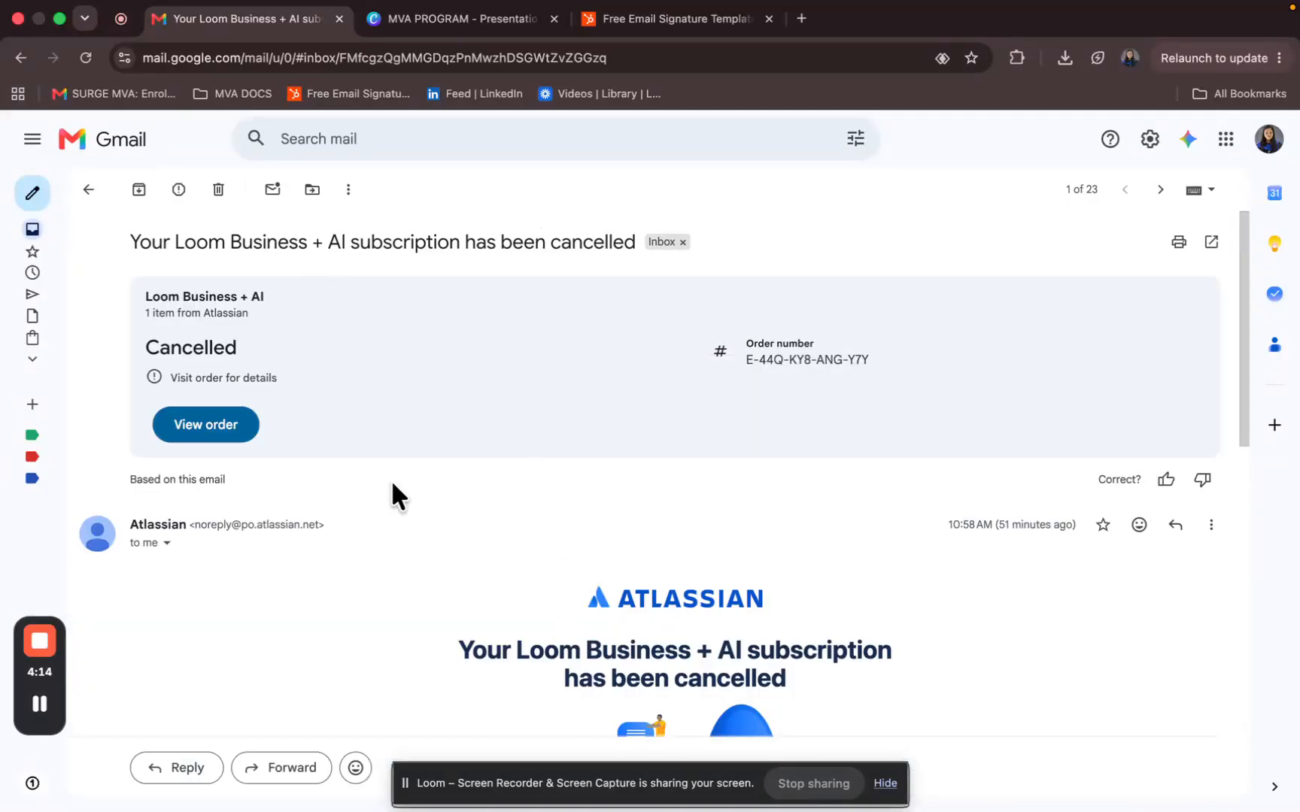
pyautogui.click(36, 230)
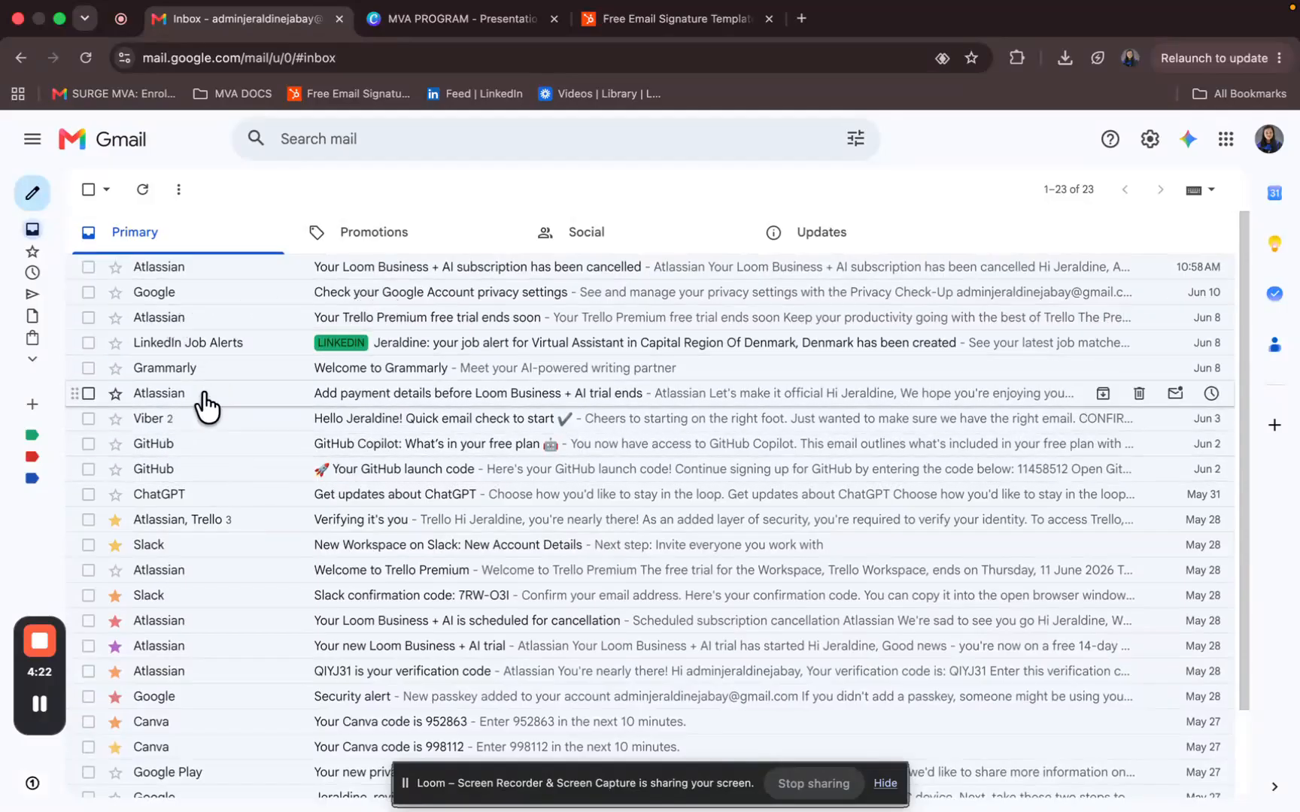
pyautogui.scroll(-1, 334, 654)
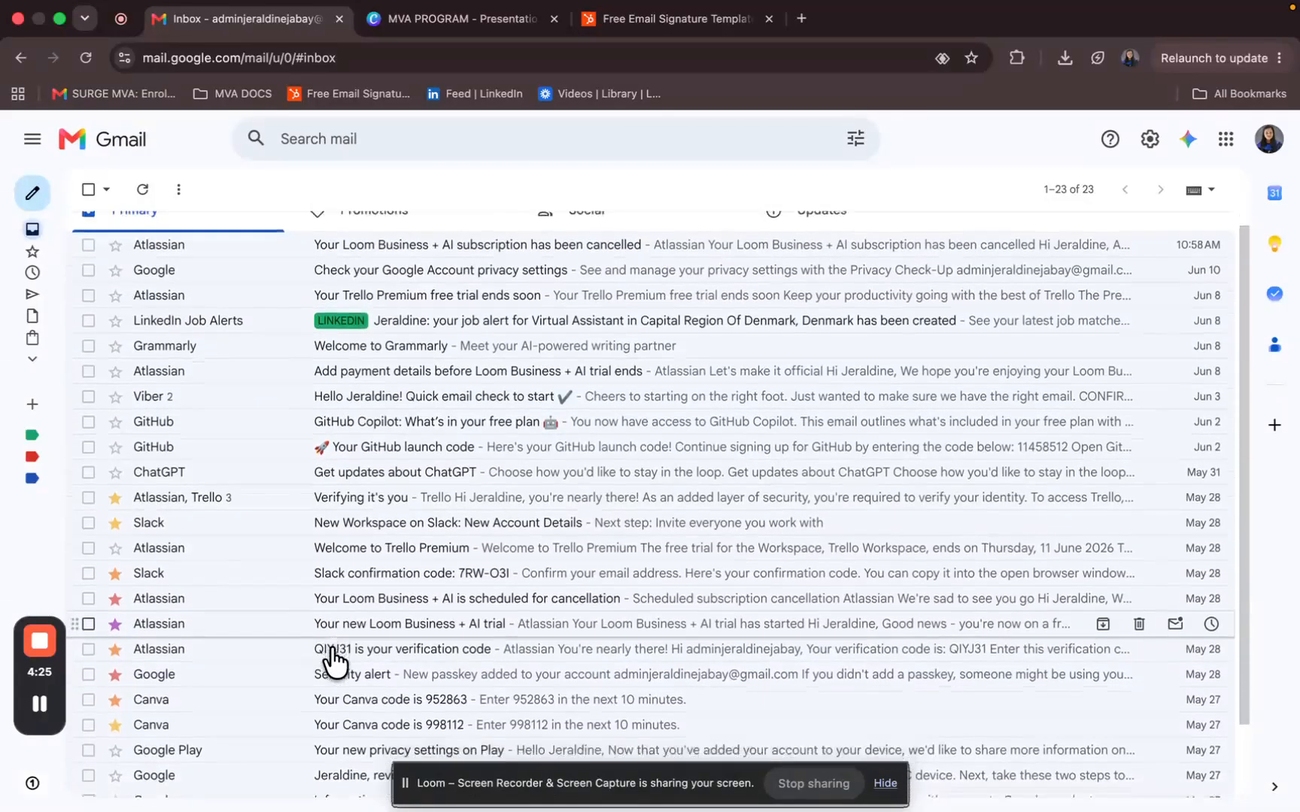
pyautogui.scroll(-1, 333, 661)
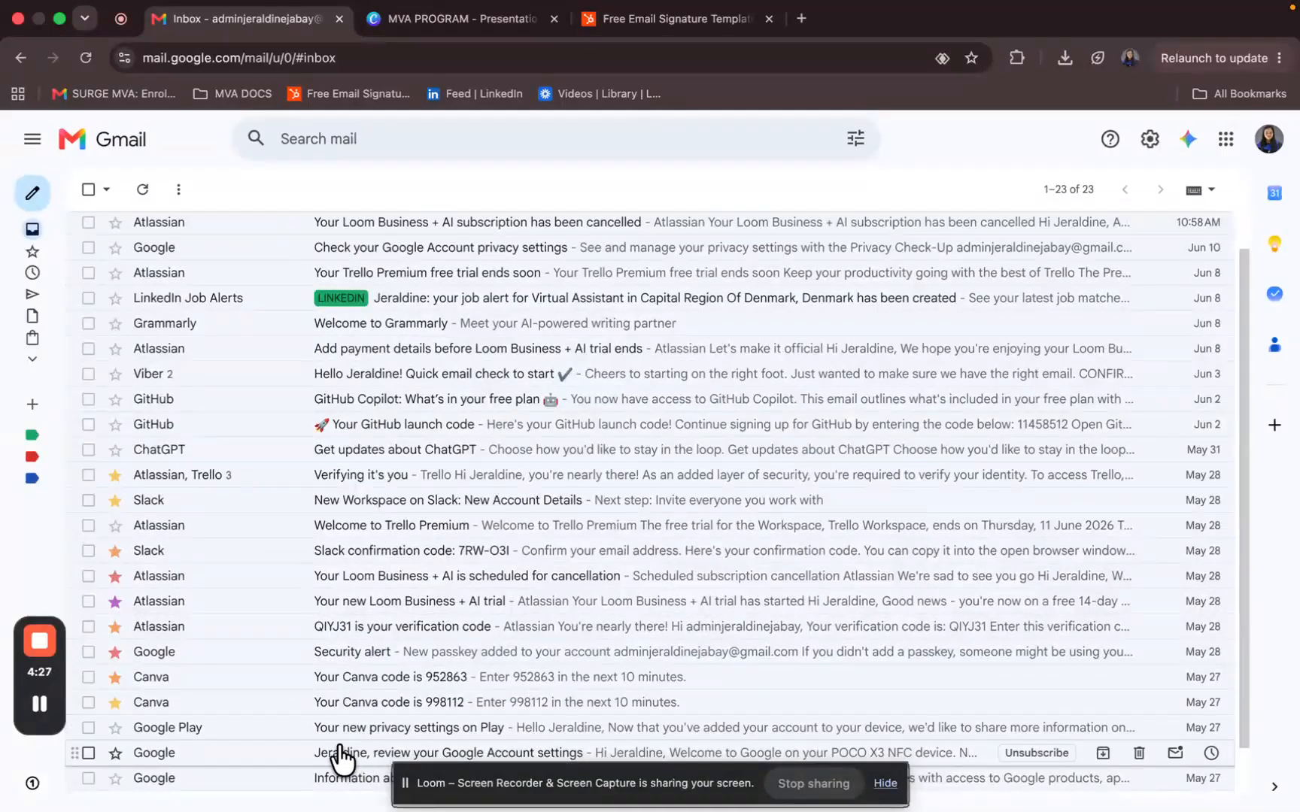
pyautogui.scroll(-2, 362, 740)
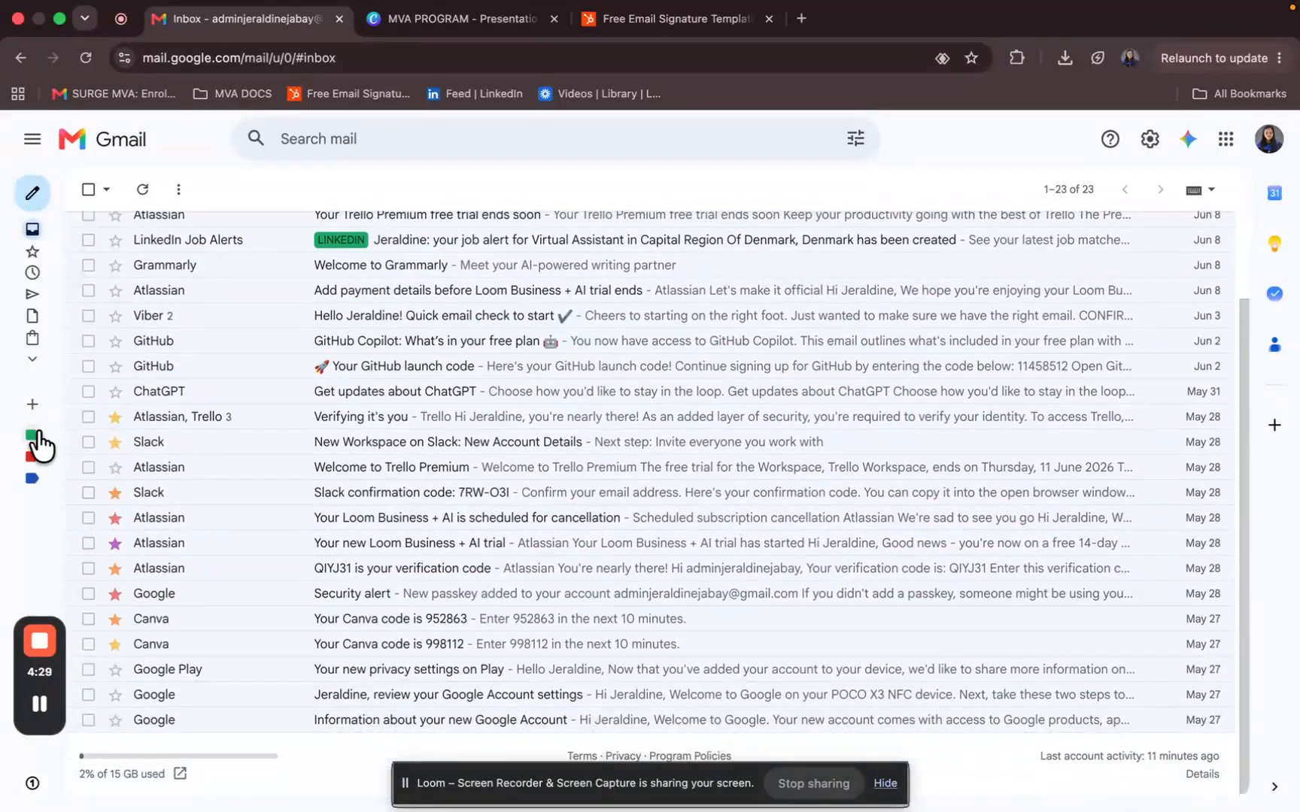
# Step: Open the MVA ONLINE- ADMINISTRATIVE TASK thread under the GVA PRE WORK label and expand Surge Marketplace Academy's 8:33 AM message
pyautogui.moveTo(41, 450)
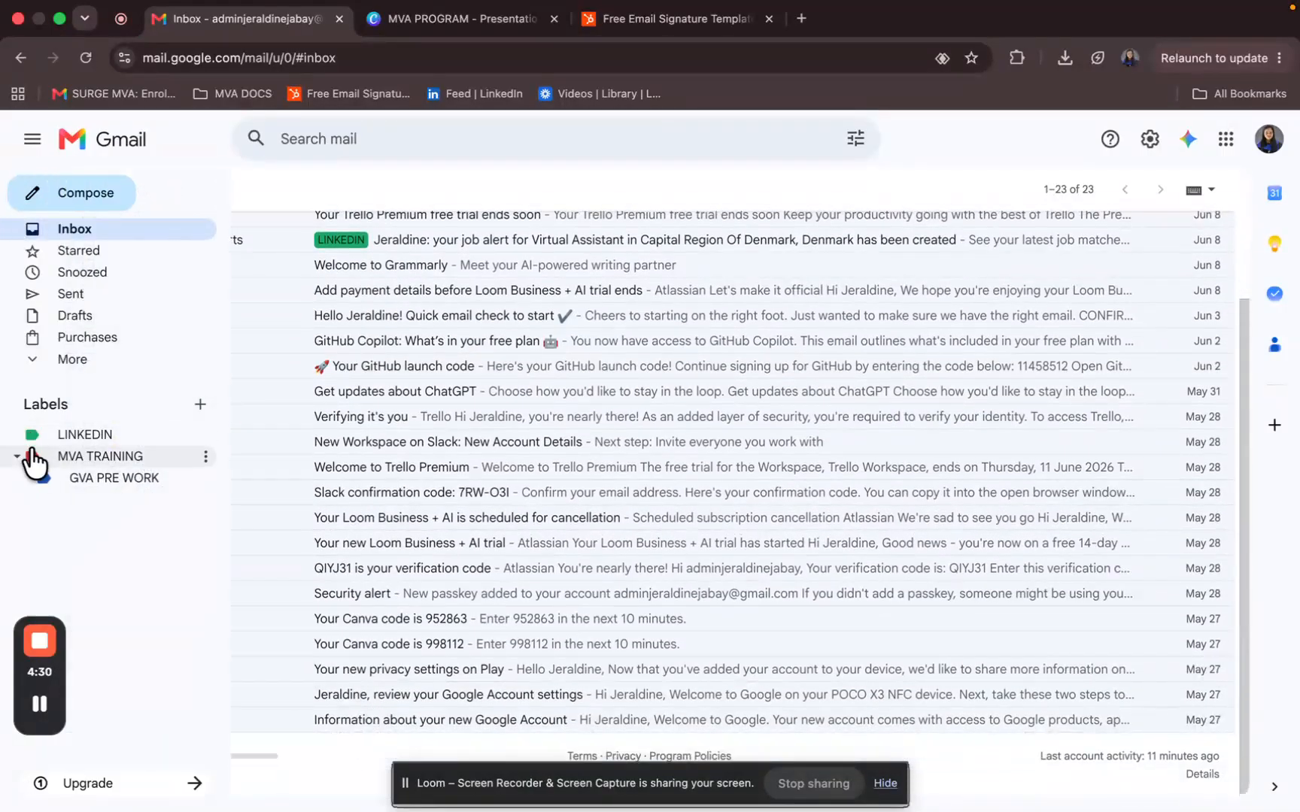
pyautogui.click(109, 458)
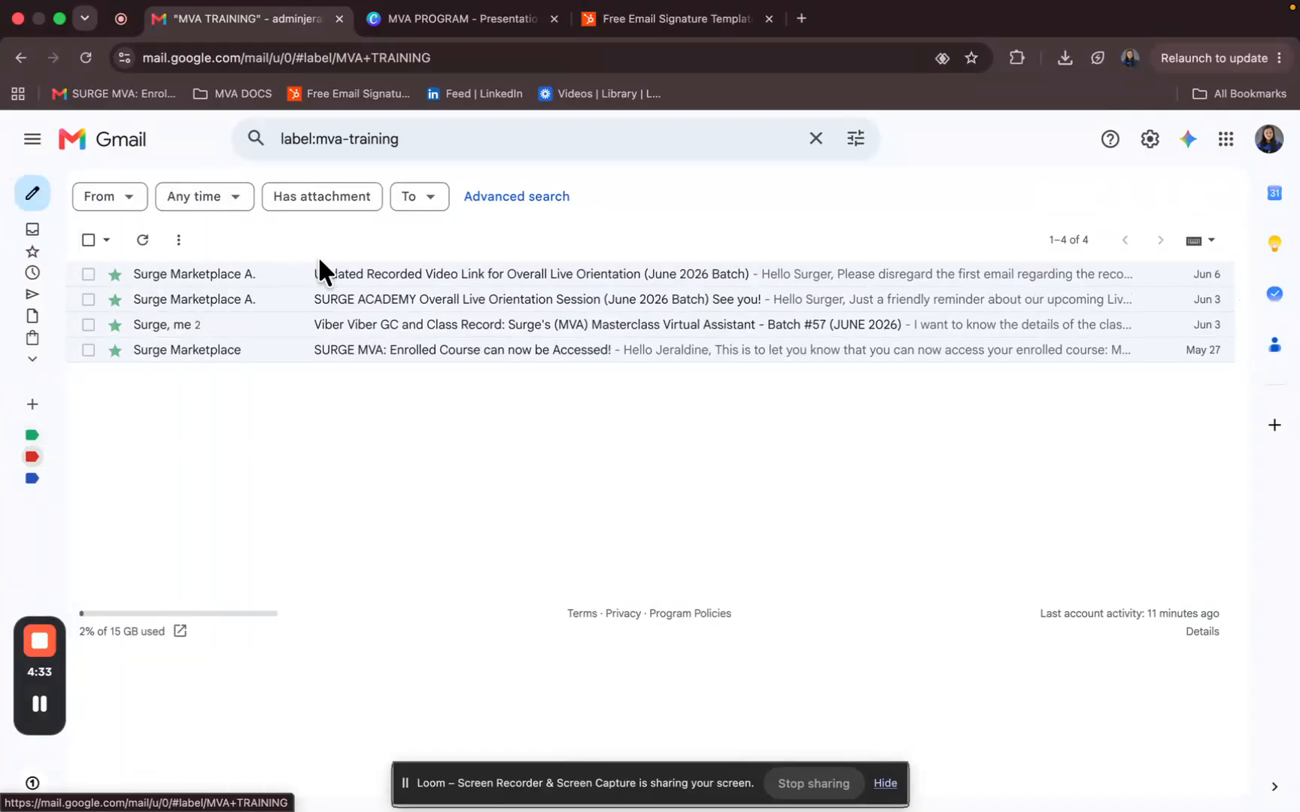
pyautogui.moveTo(39, 485)
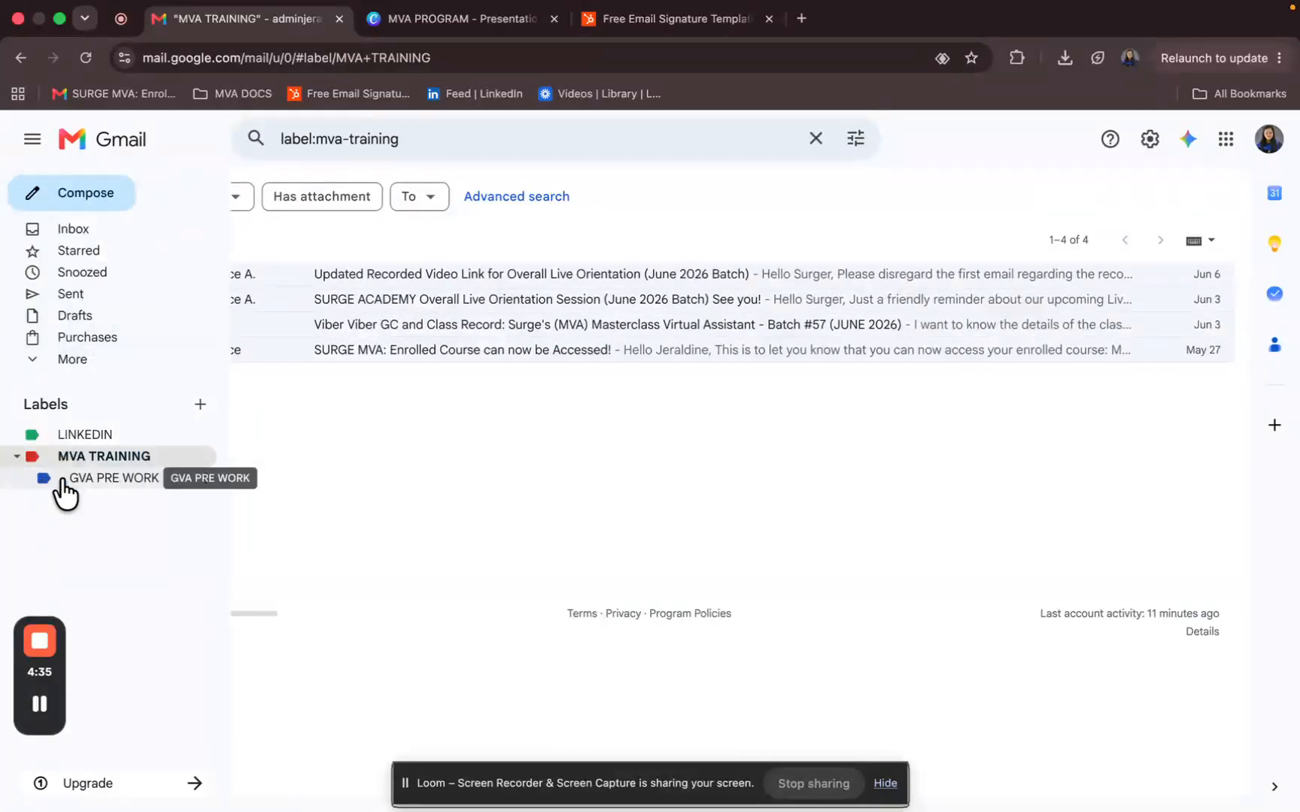
pyautogui.click(107, 478)
pyautogui.click(325, 277)
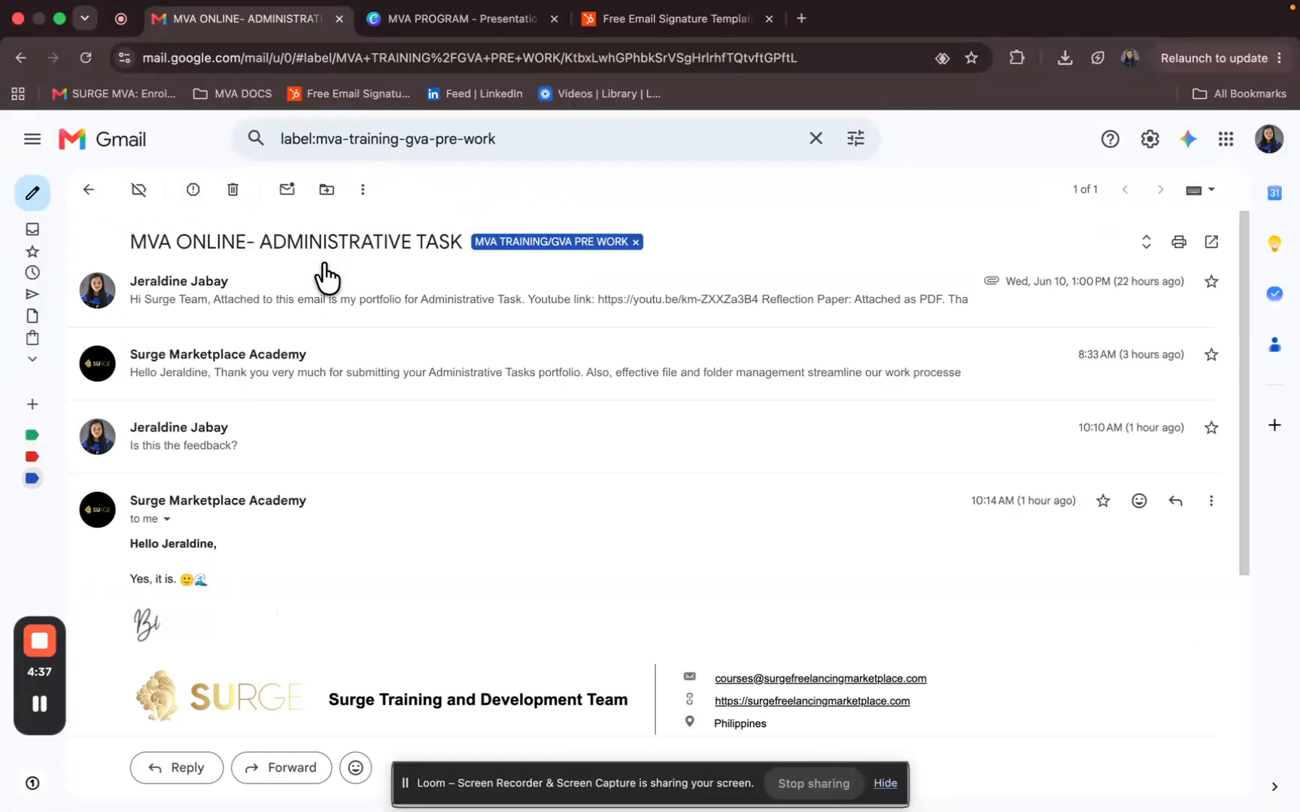
pyautogui.click(280, 383)
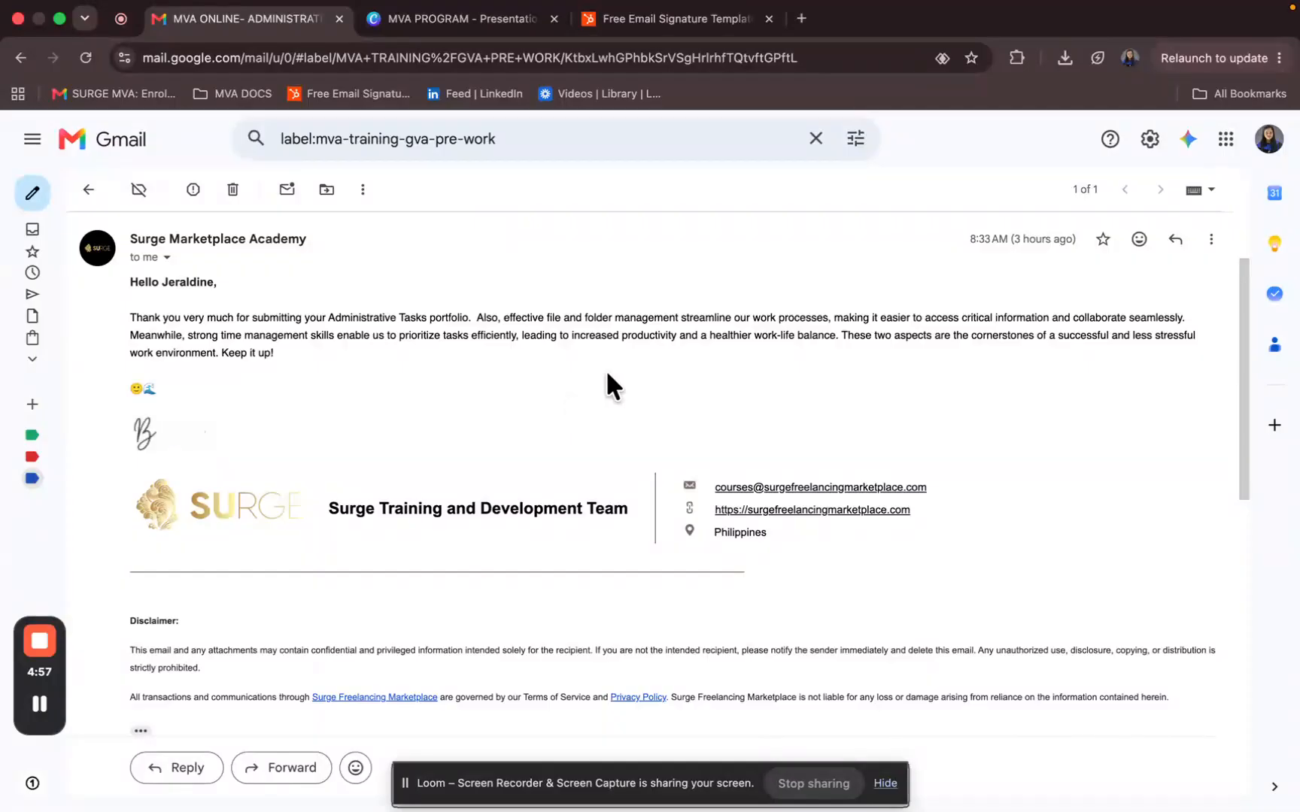
# Step: Cycle through the star markers on Surge Marketplace Academy's 8:33 AM message and leave it on the orange double-arrow marker
pyautogui.click(1104, 243)
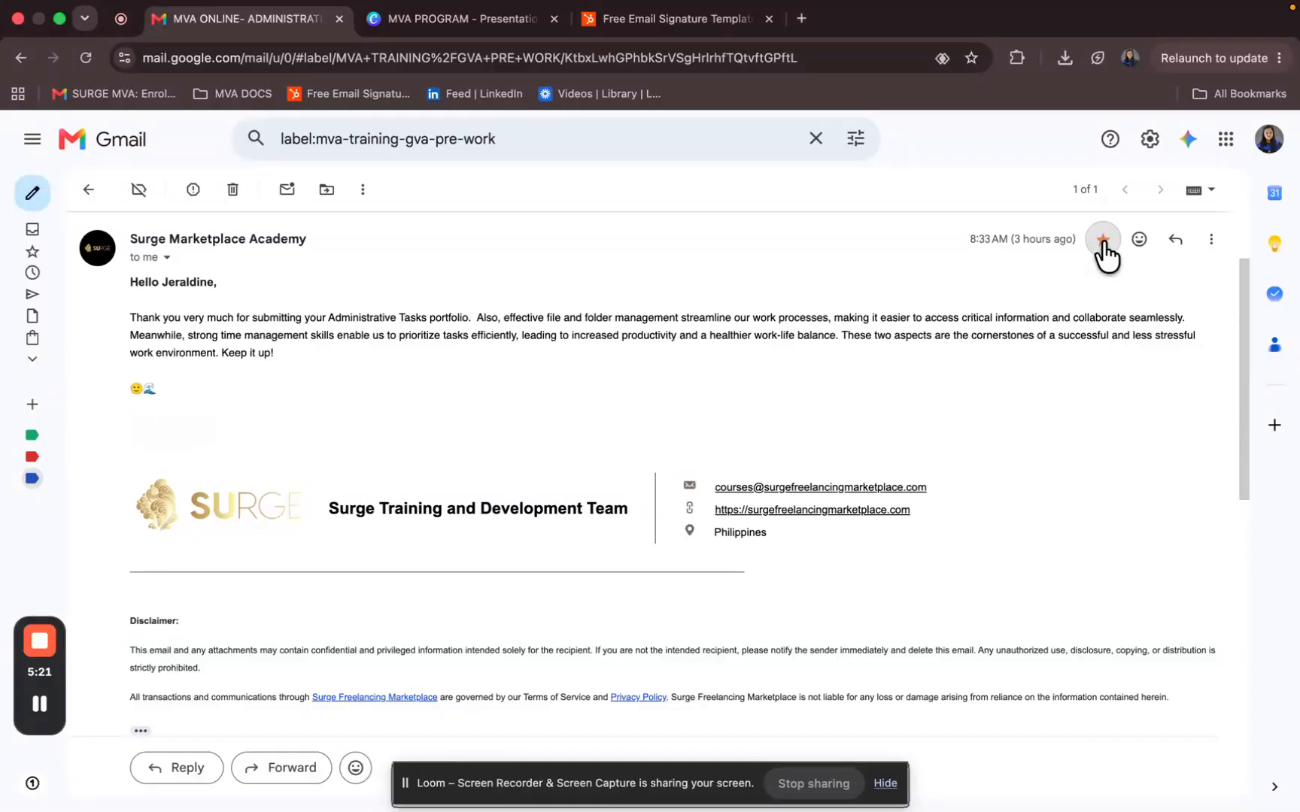
pyautogui.click(1104, 241)
pyautogui.click(1104, 243)
pyautogui.click(1103, 242)
pyautogui.click(1103, 243)
pyautogui.click(1103, 242)
pyautogui.click(1103, 242)
pyautogui.click(1103, 242)
pyautogui.click(1102, 242)
pyautogui.click(1103, 242)
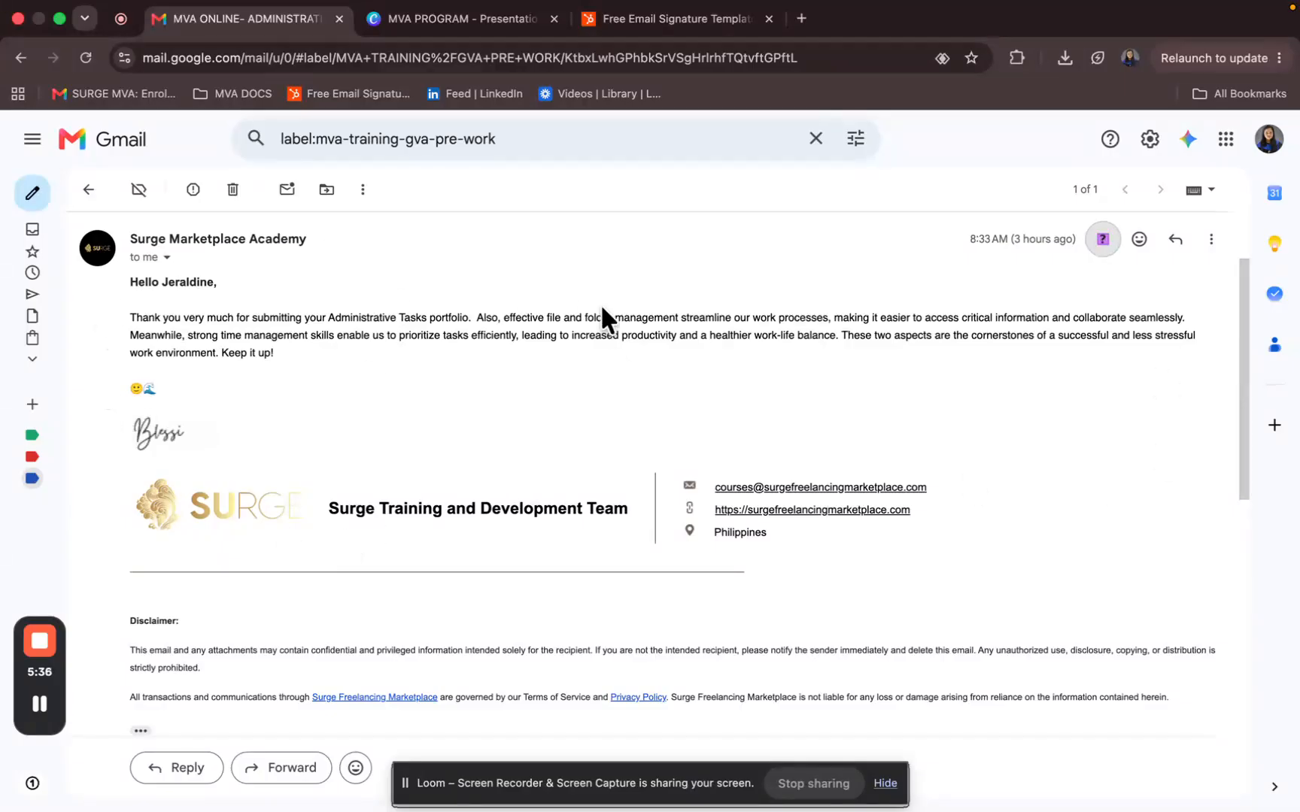
pyautogui.click(1103, 241)
pyautogui.click(1102, 240)
pyautogui.click(1101, 243)
pyautogui.click(1102, 245)
pyautogui.click(1104, 244)
pyautogui.click(1103, 243)
pyautogui.click(1103, 243)
pyautogui.click(1102, 240)
pyautogui.click(1102, 240)
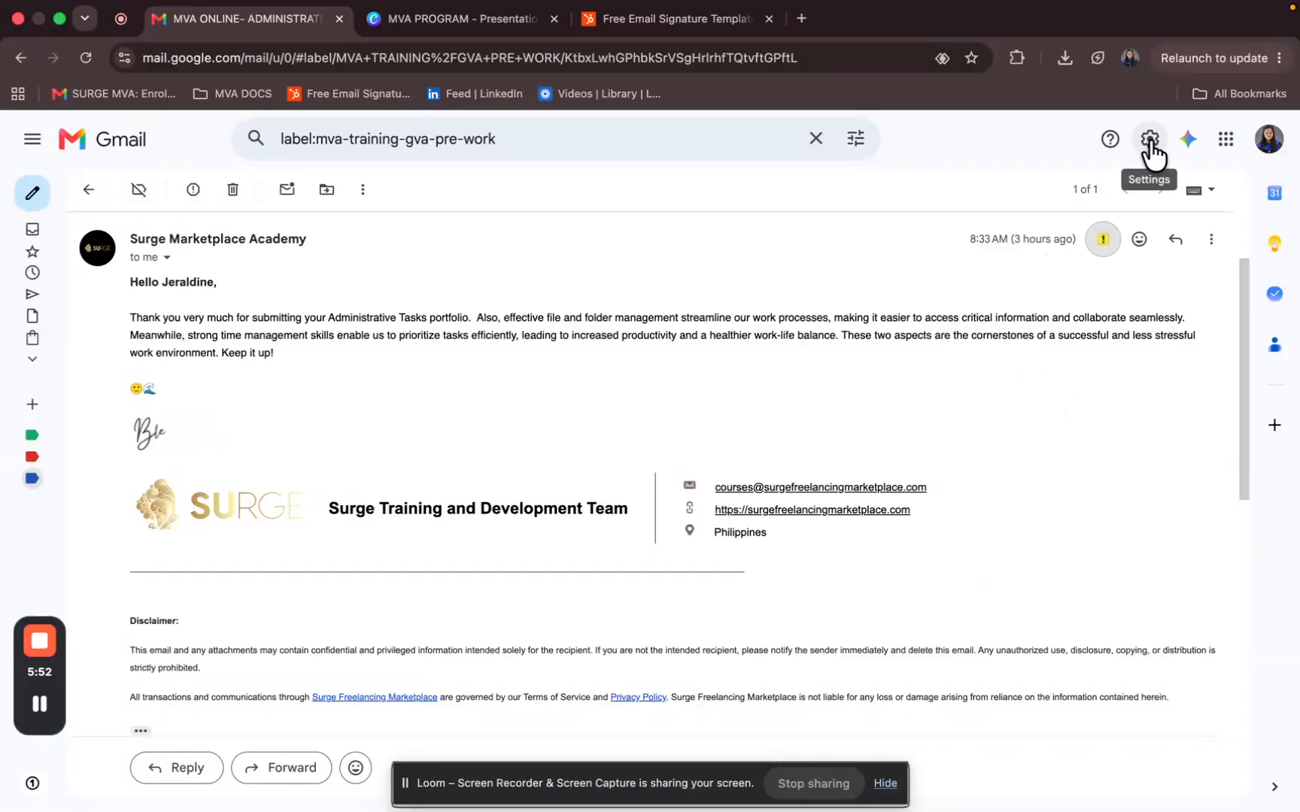
pyautogui.click(1103, 242)
pyautogui.click(1104, 241)
pyautogui.click(1103, 241)
pyautogui.click(1103, 240)
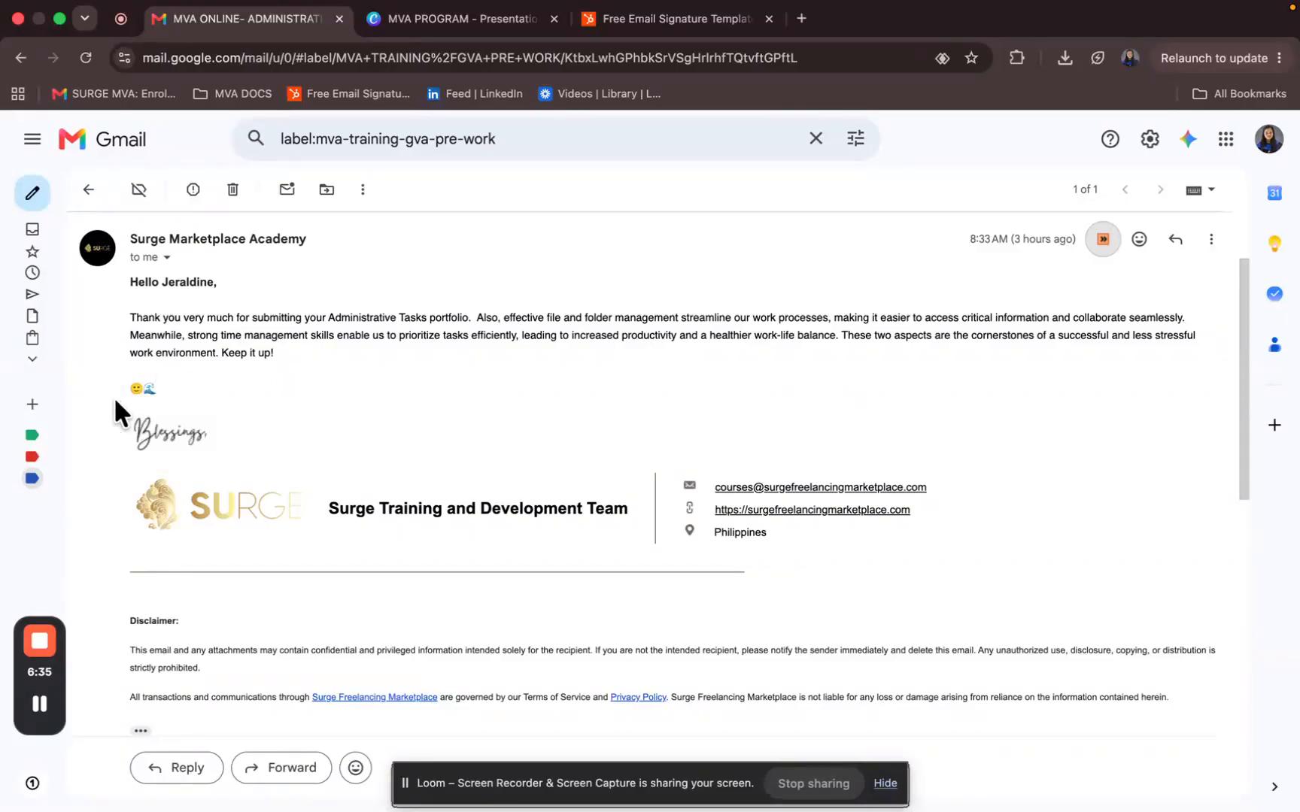
# Step: Start a new label and name it CLIENT DATA INFO in capital letters
pyautogui.moveTo(21, 404)
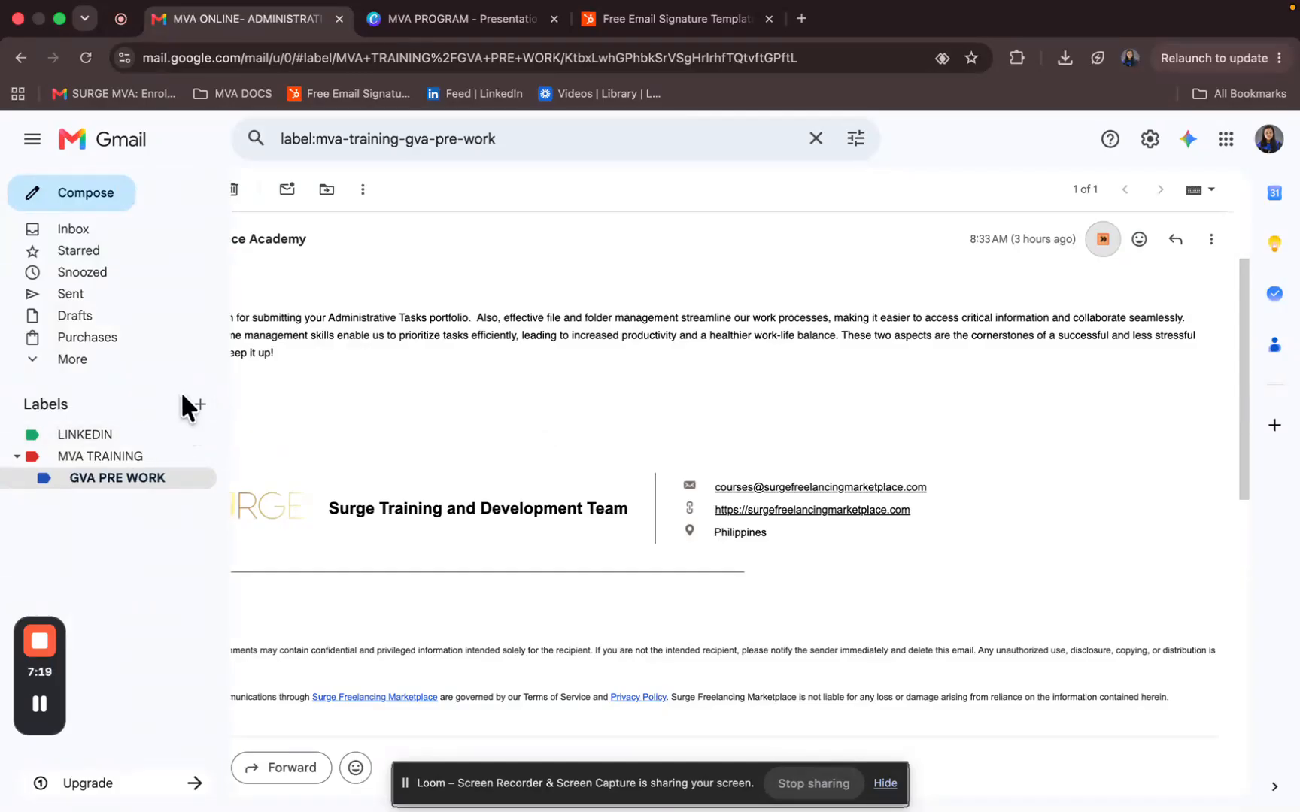
pyautogui.click(200, 411)
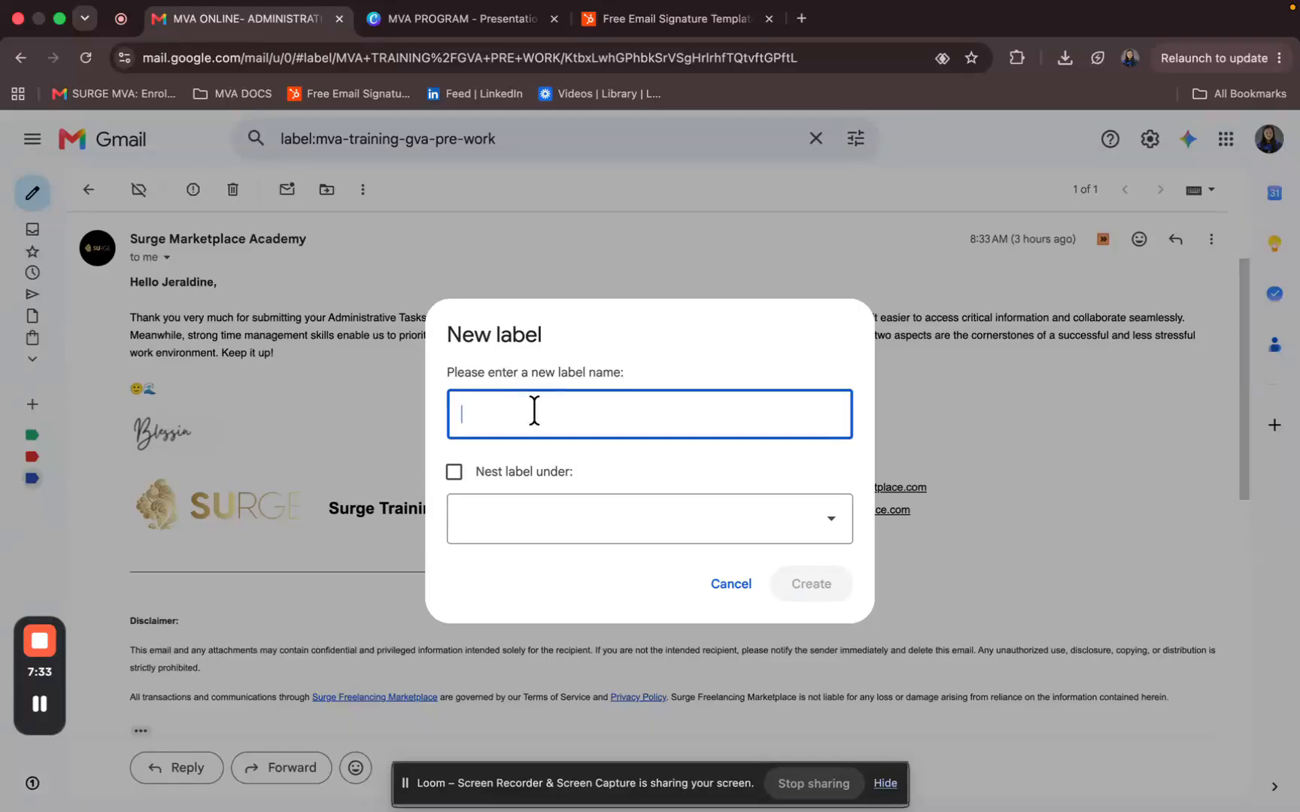
pyautogui.press('capslock')
pyautogui.write('C')
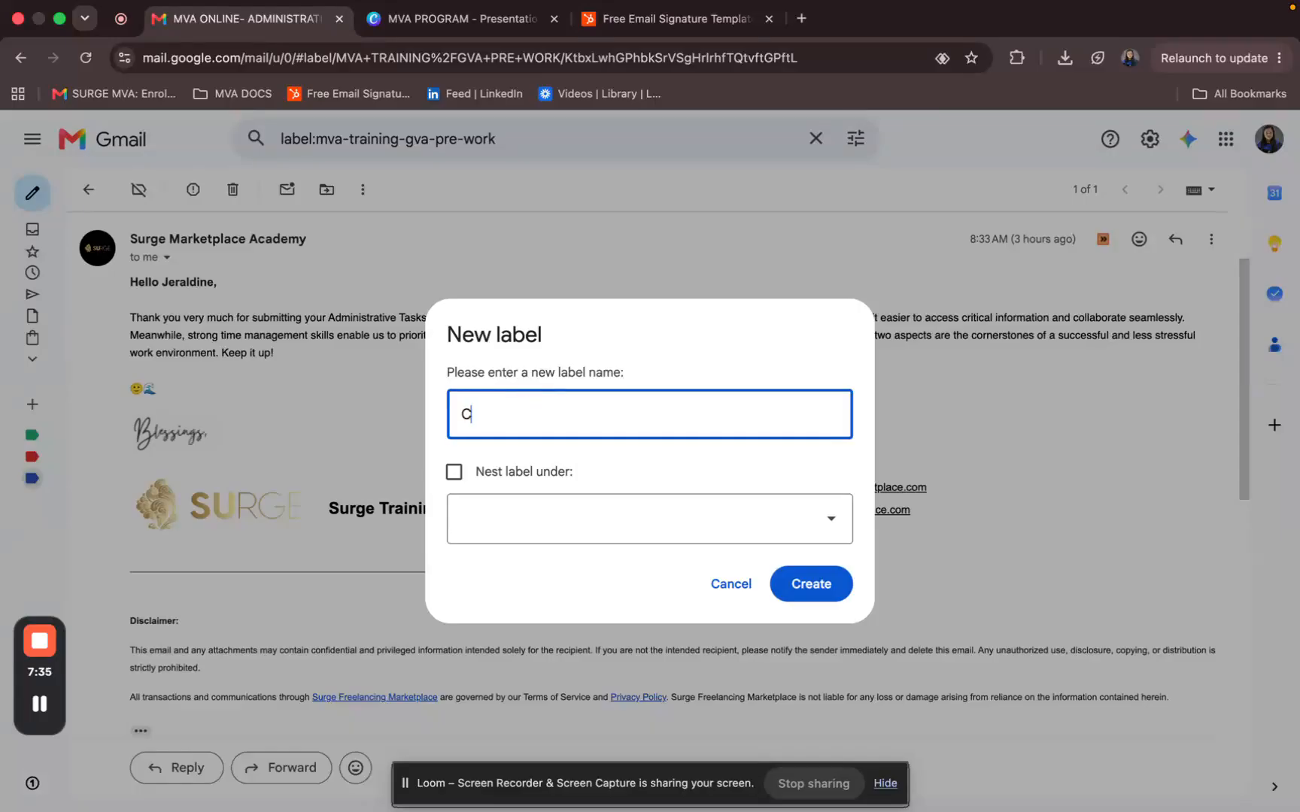
pyautogui.write('lient data in')
pyautogui.press('BackSpace')
pyautogui.press('BackSpace')
pyautogui.press('BackSpace')
pyautogui.press('BackSpace')
pyautogui.press('BackSpace')
pyautogui.press('BackSpace')
pyautogui.press('BackSpace')
pyautogui.press('BackSpace')
pyautogui.press('BackSpace')
pyautogui.write('LIENT DATA INFO')
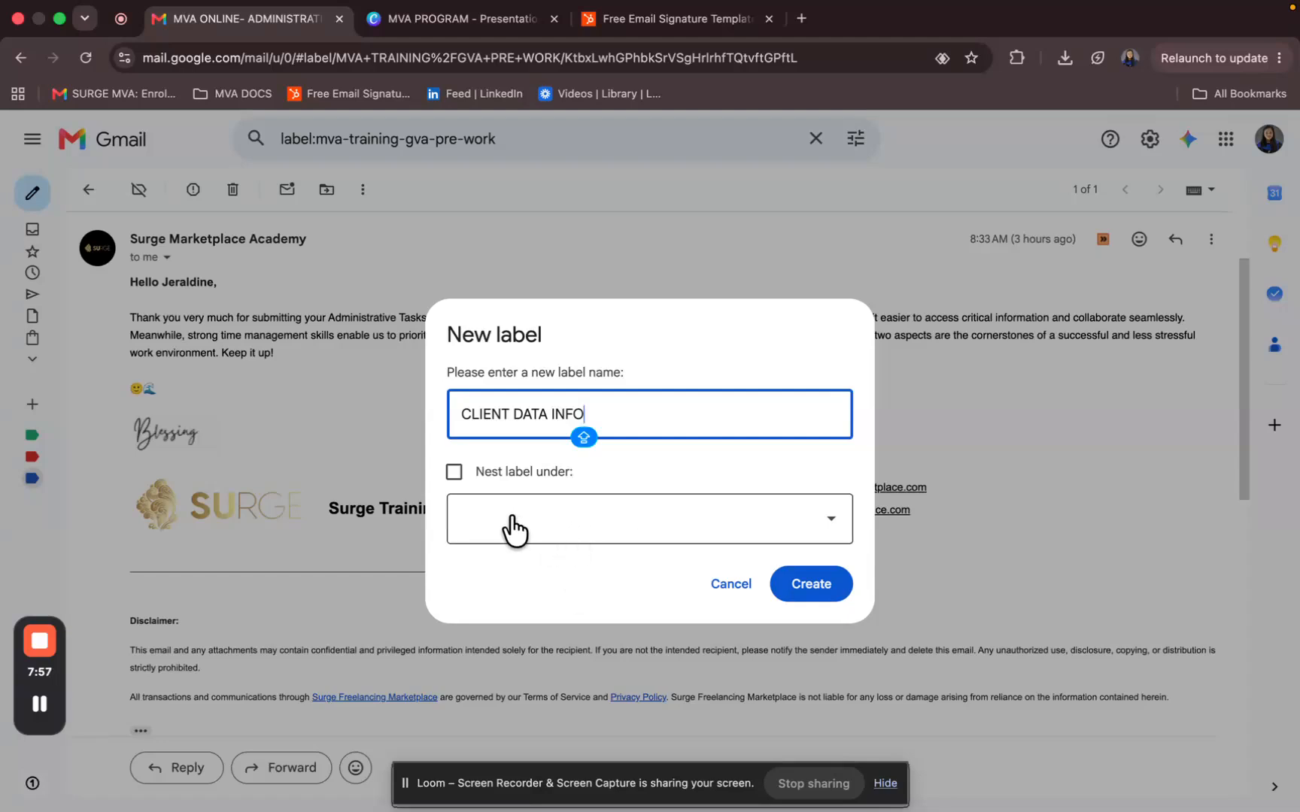
# Step: Check the available parent labels and create the CLIENT DATA INFO label without nesting it
pyautogui.moveTo(458, 413); pyautogui.dragTo(594, 411)
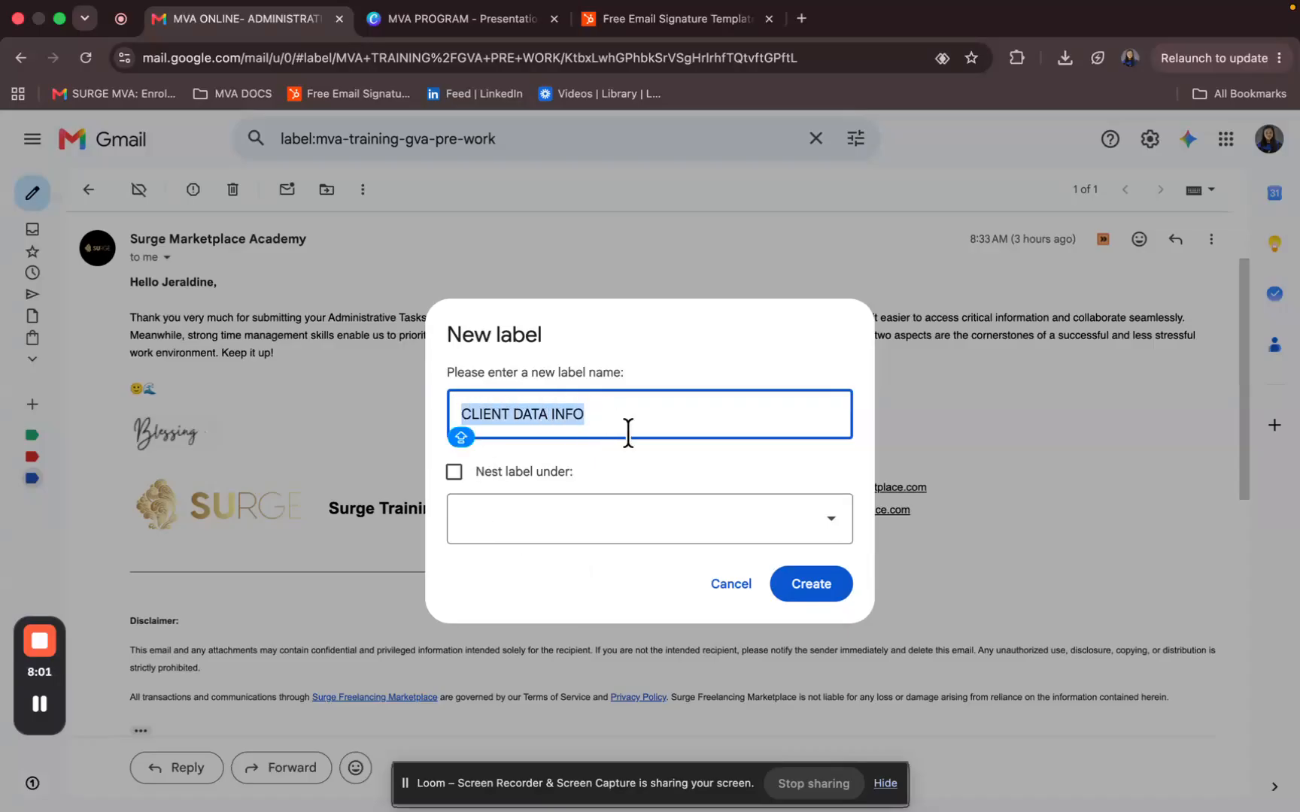
pyautogui.click(462, 521)
pyautogui.click(466, 522)
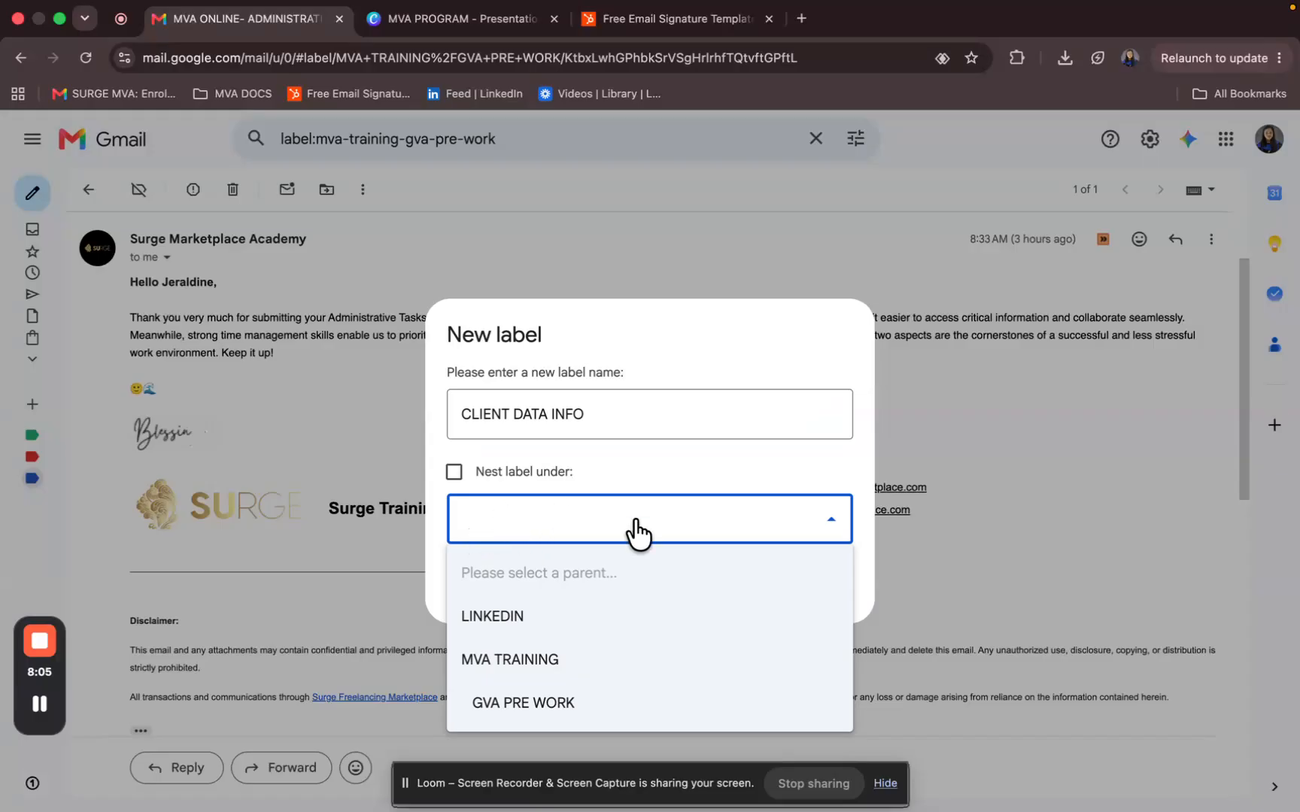
pyautogui.click(796, 422)
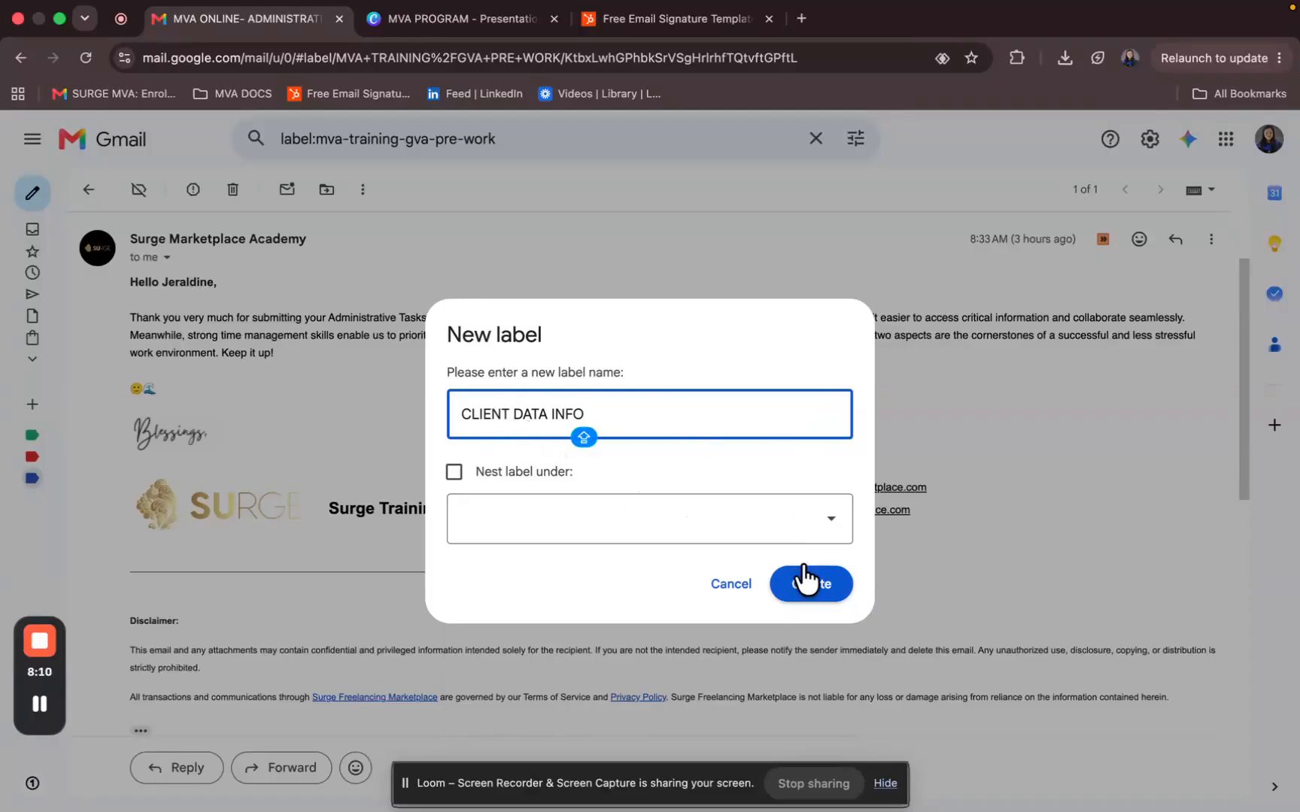
pyautogui.click(811, 585)
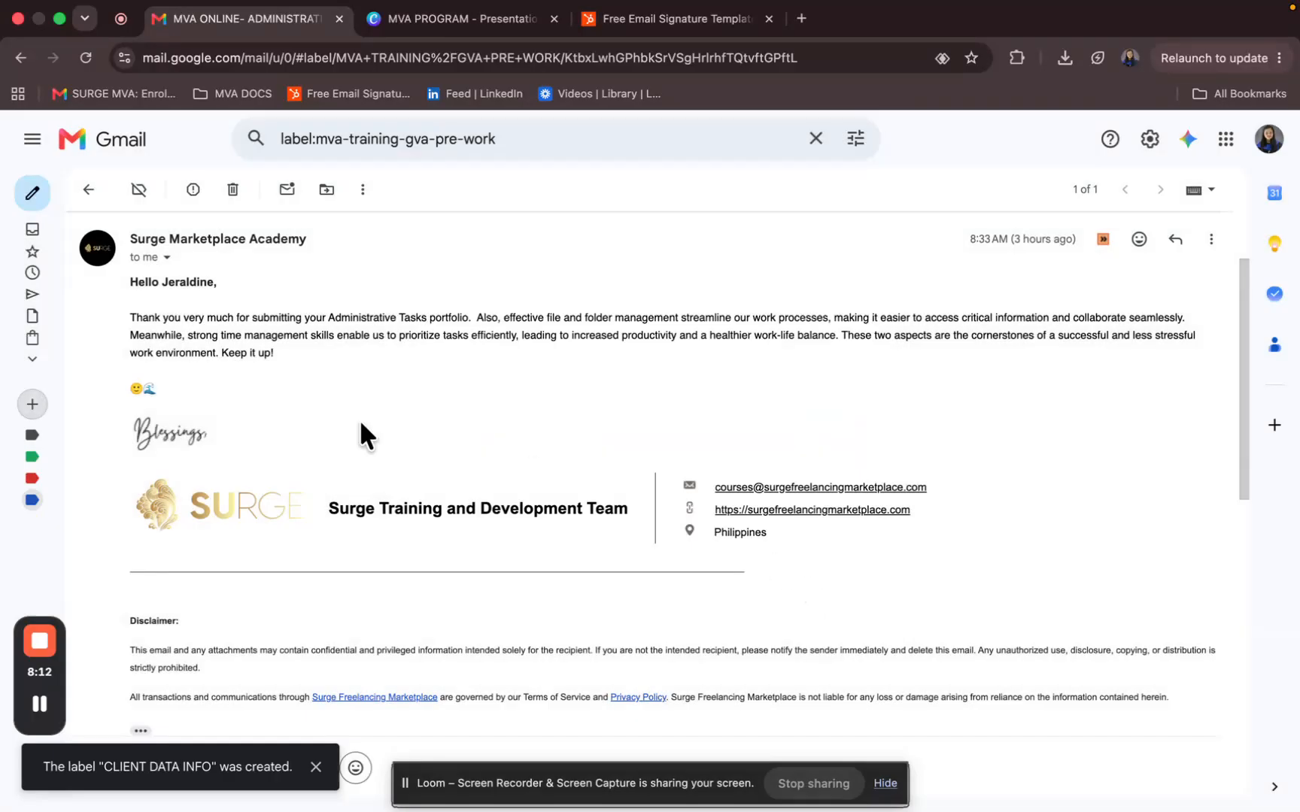
# Step: Set the color of the CLIENT DATA INFO label to orange
pyautogui.moveTo(38, 450)
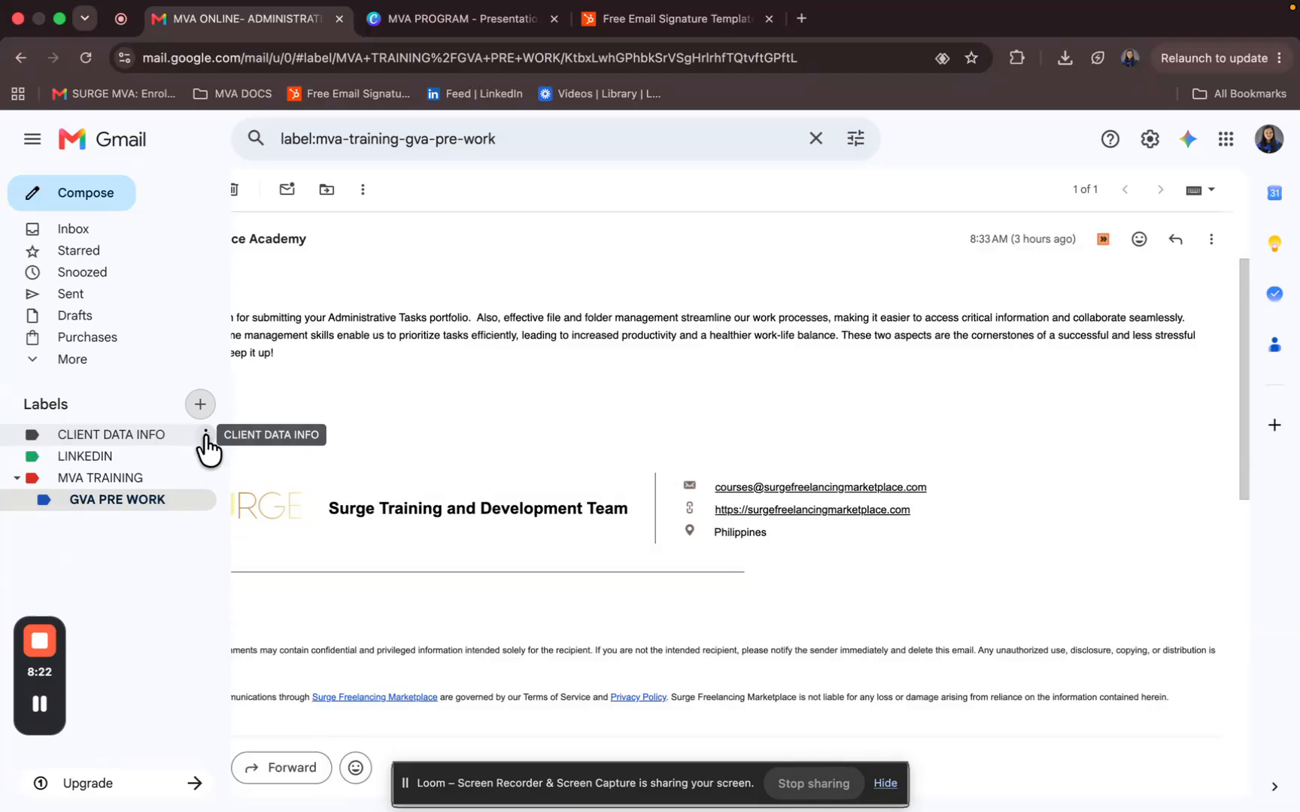
pyautogui.click(206, 436)
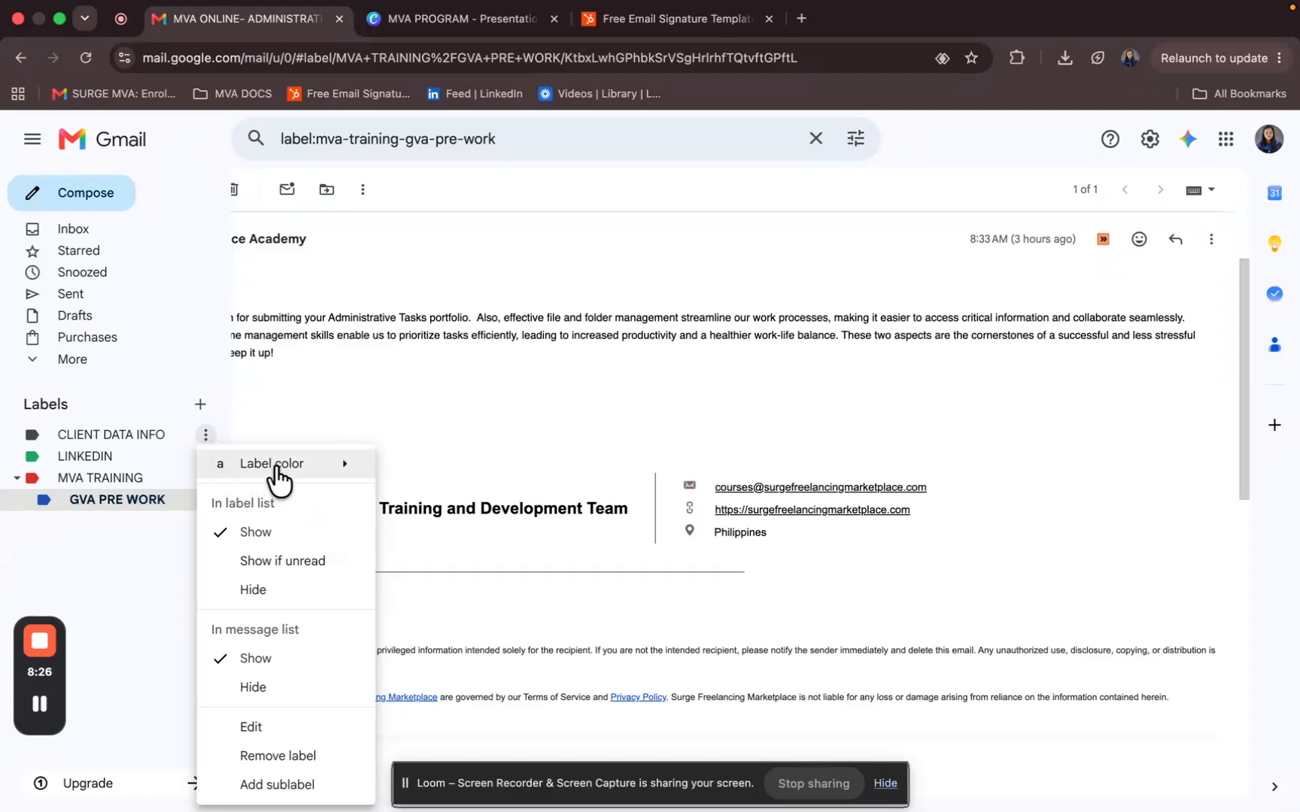
pyautogui.moveTo(278, 477)
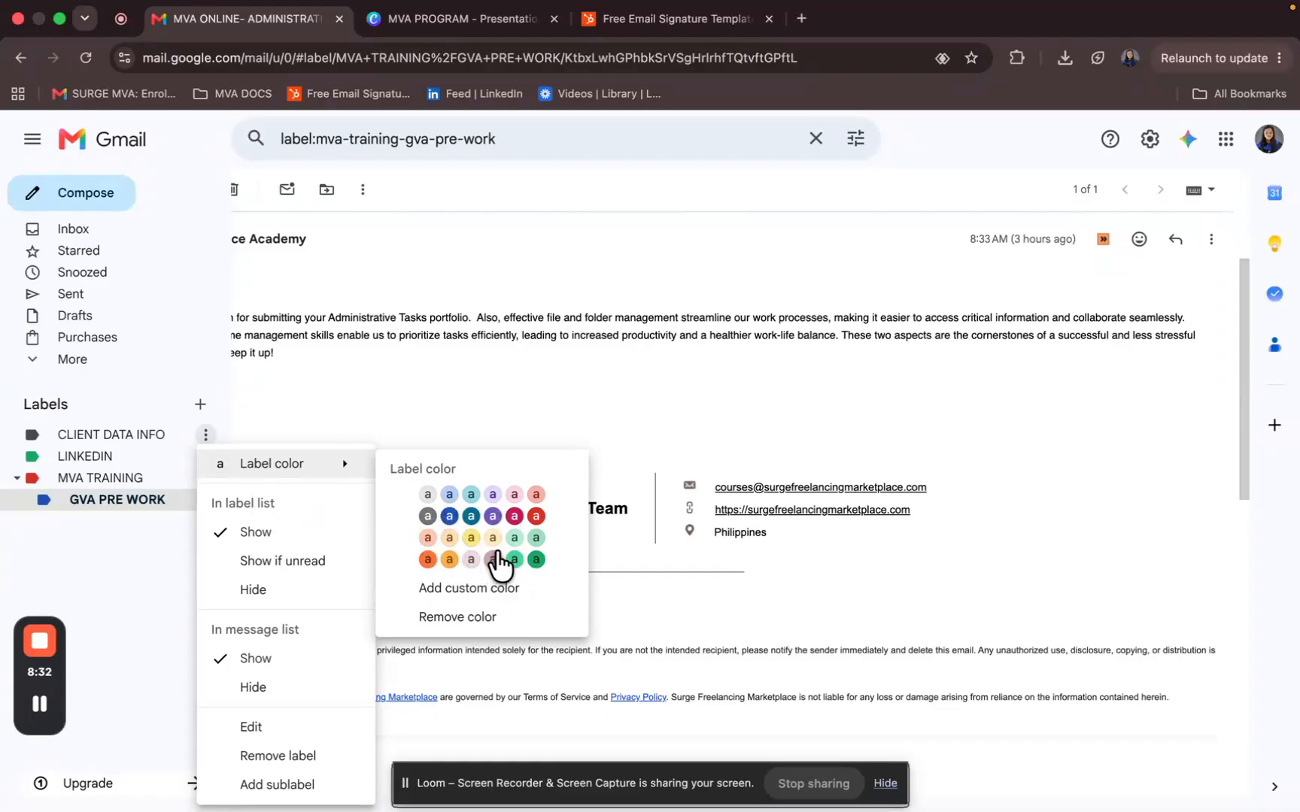
pyautogui.click(427, 559)
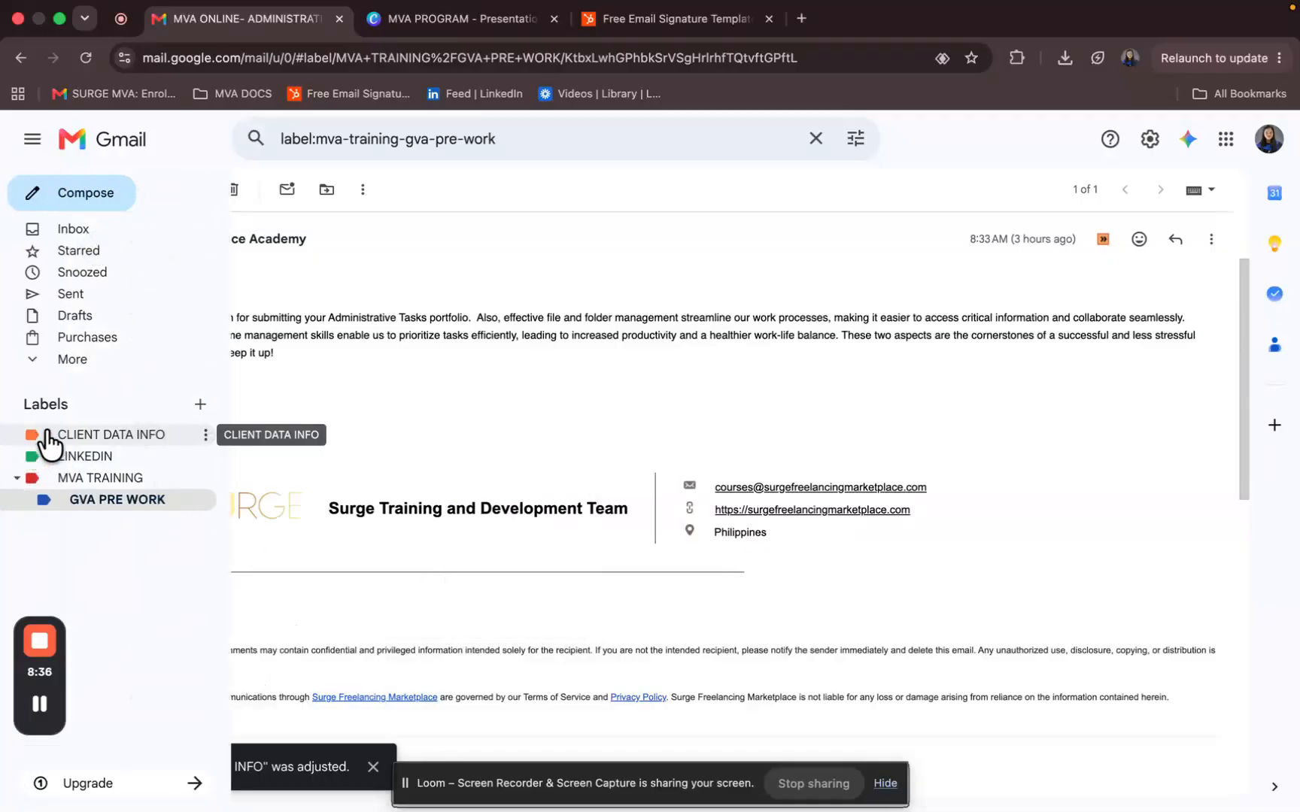
# Step: Review the color, visibility and editing options available for the CLIENT DATA INFO label
pyautogui.click(206, 439)
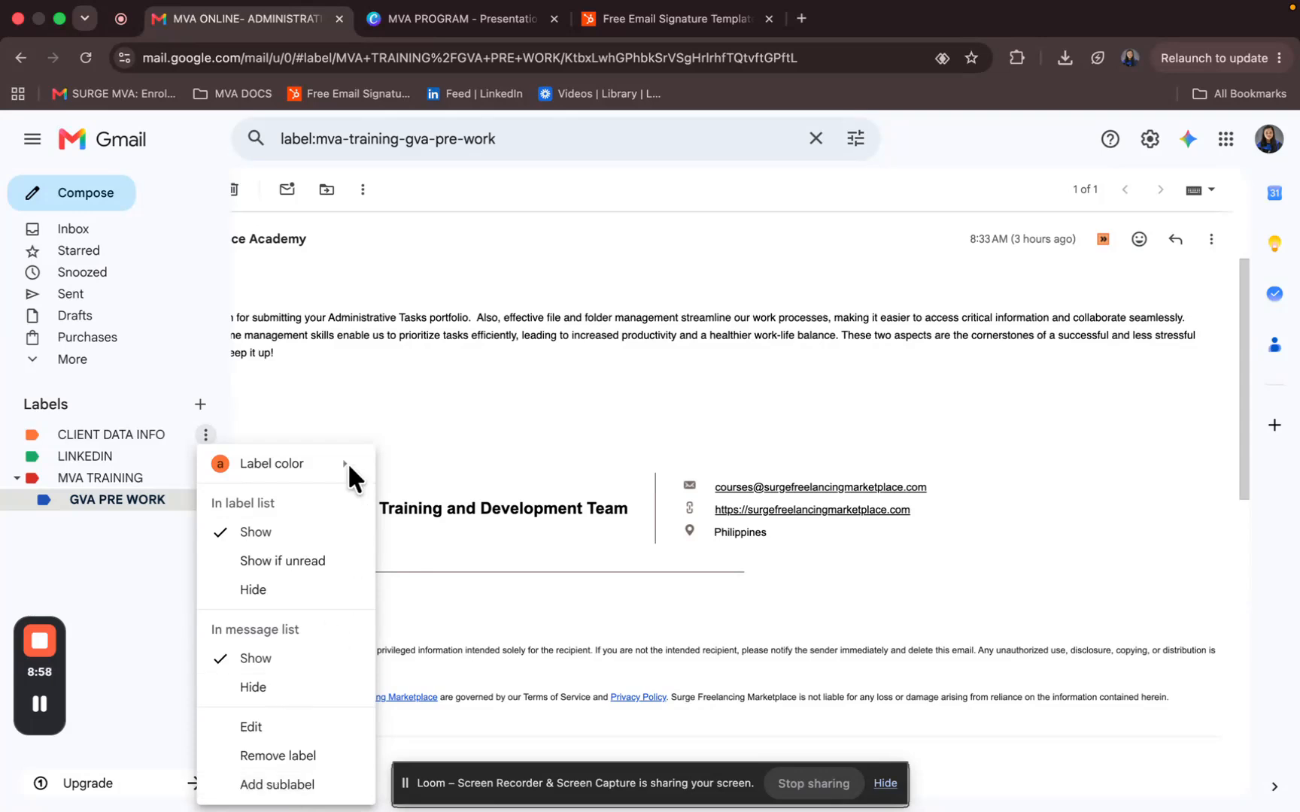
pyautogui.click(370, 407)
pyautogui.moveTo(33, 436)
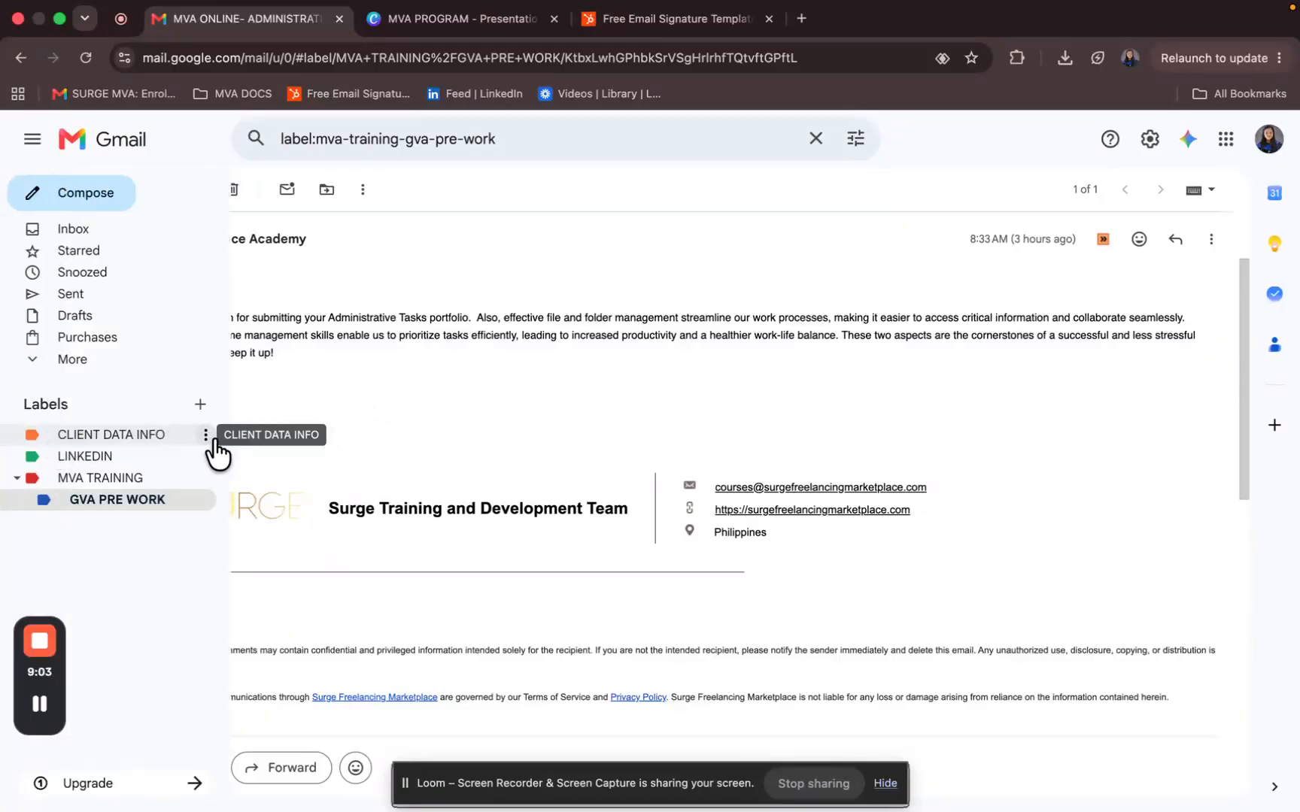
# Step: Move the open MVA ONLINE- ADMINISTRATIVE TASK conversation to CLIENT DATA INFO and open it from that label
pyautogui.click(326, 197)
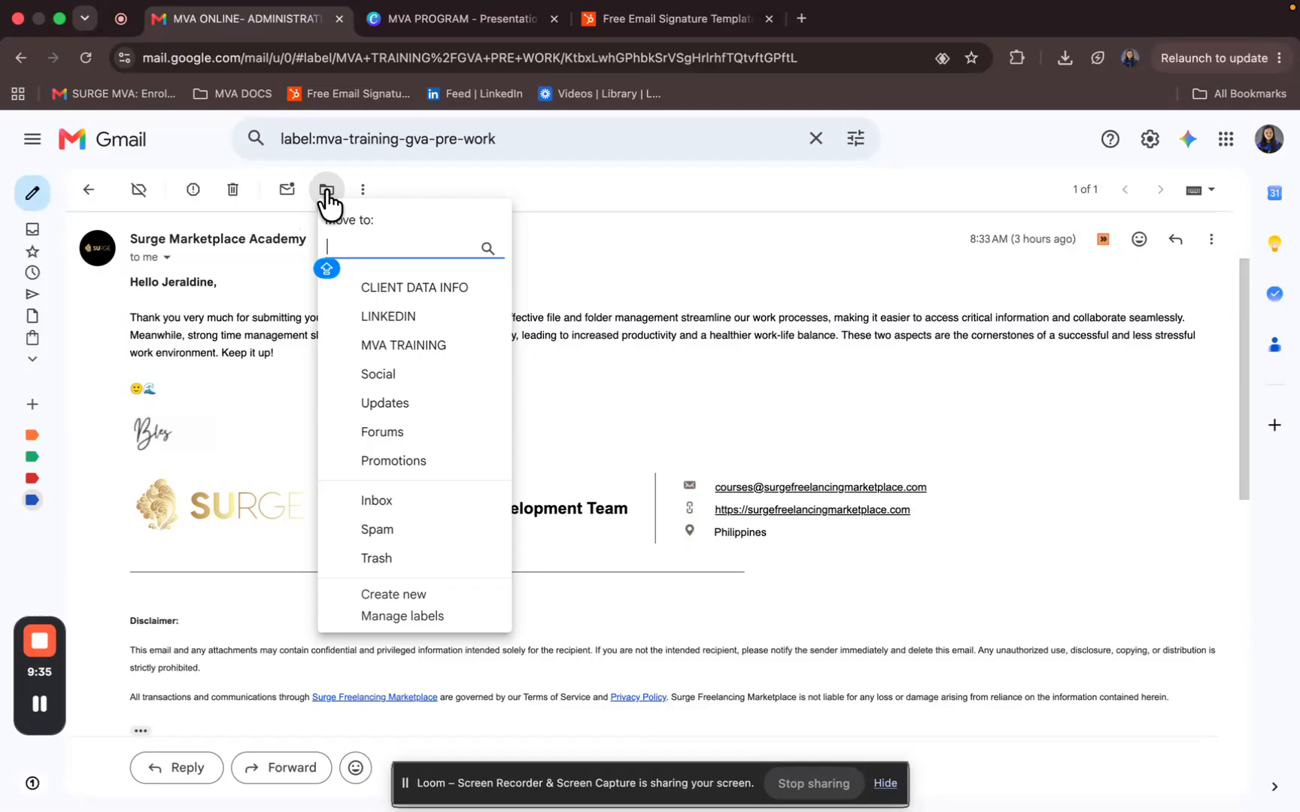
pyautogui.click(389, 289)
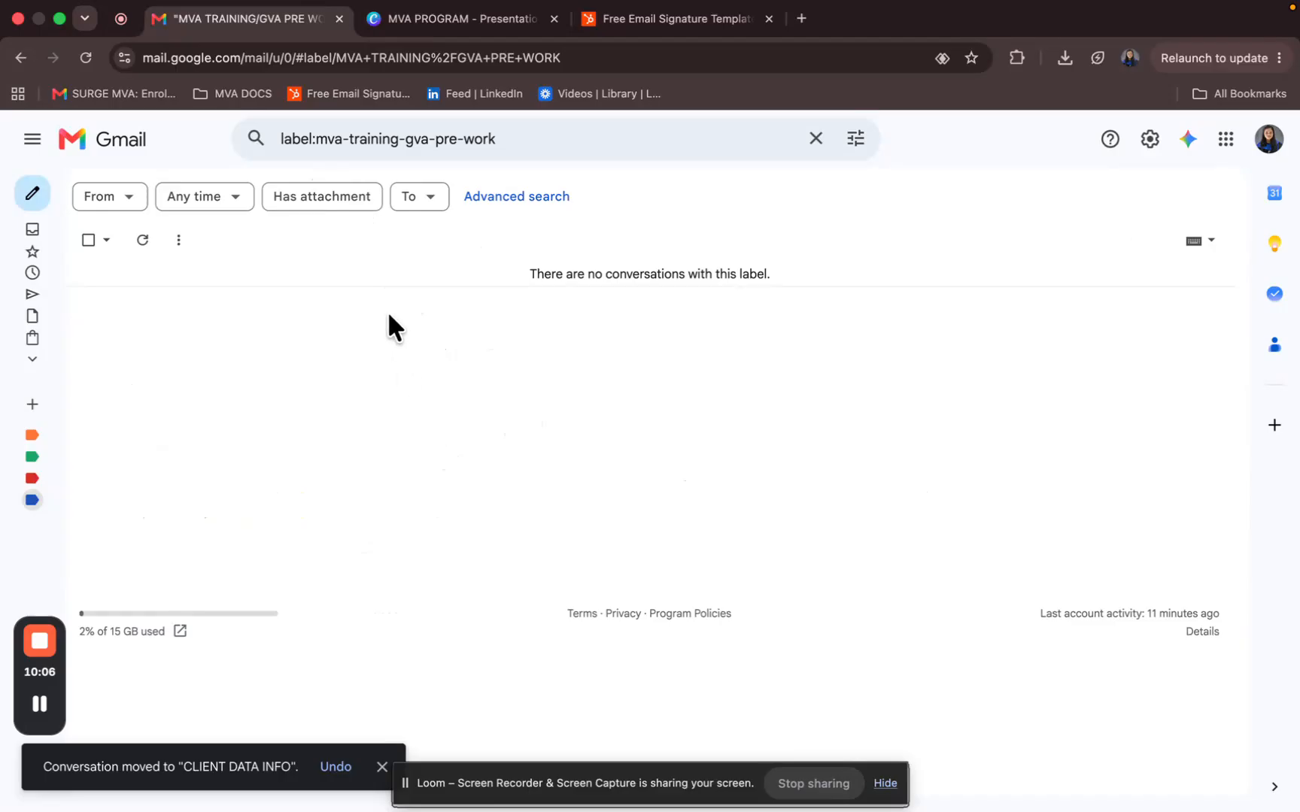
pyautogui.moveTo(27, 449)
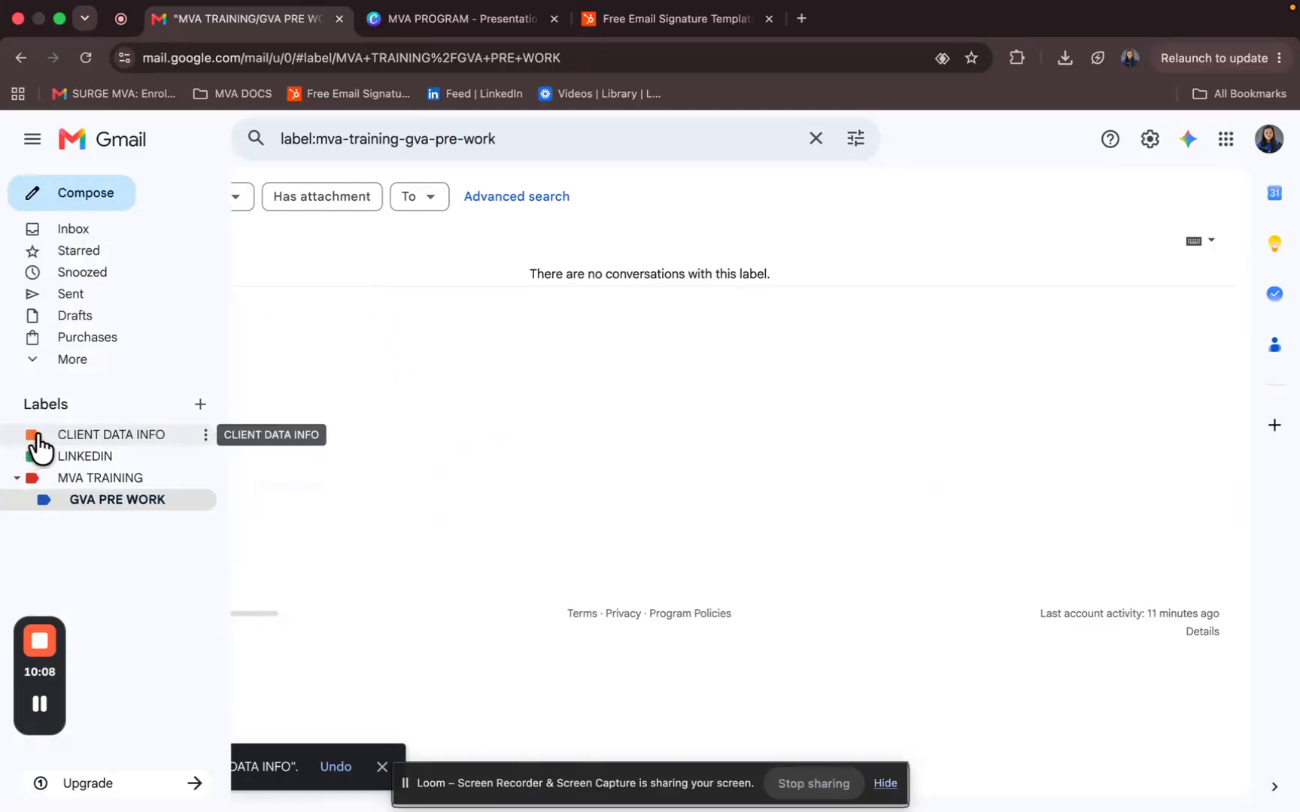
pyautogui.click(112, 435)
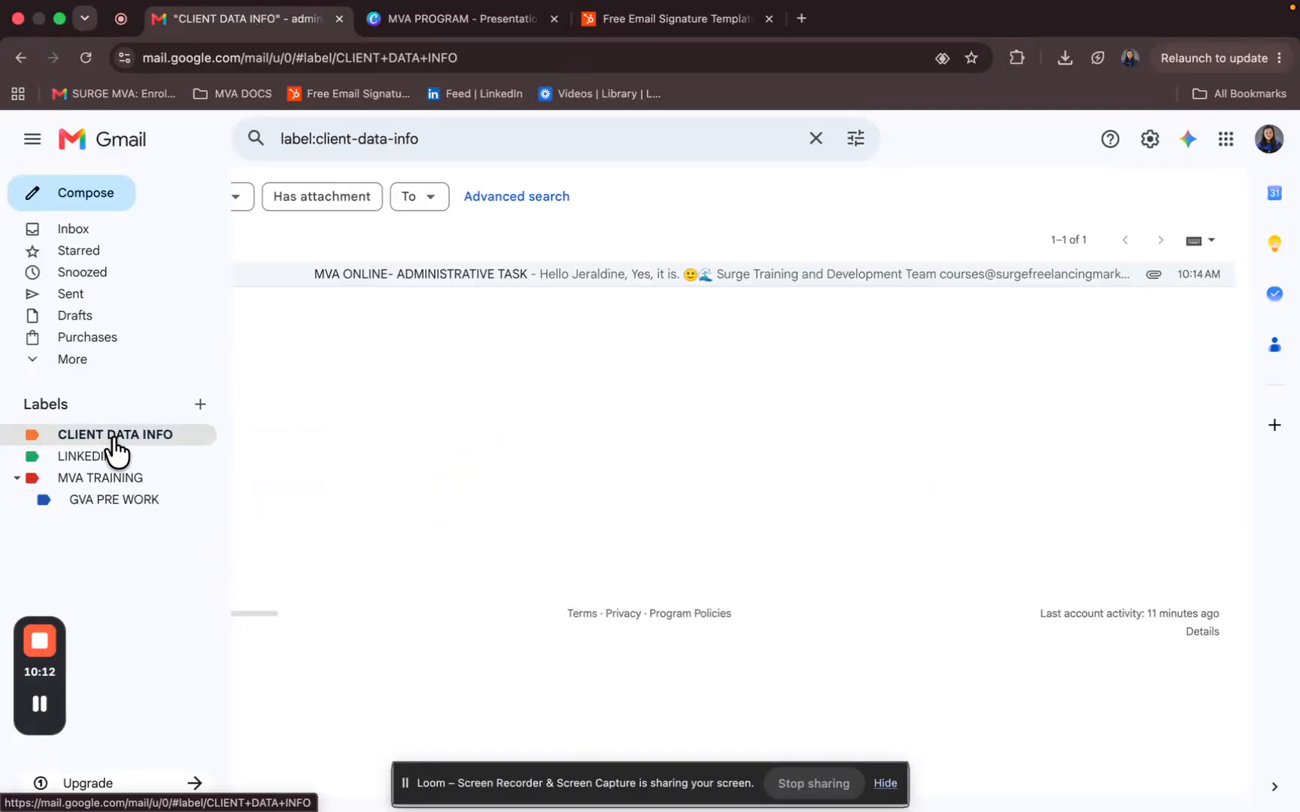
pyautogui.click(371, 286)
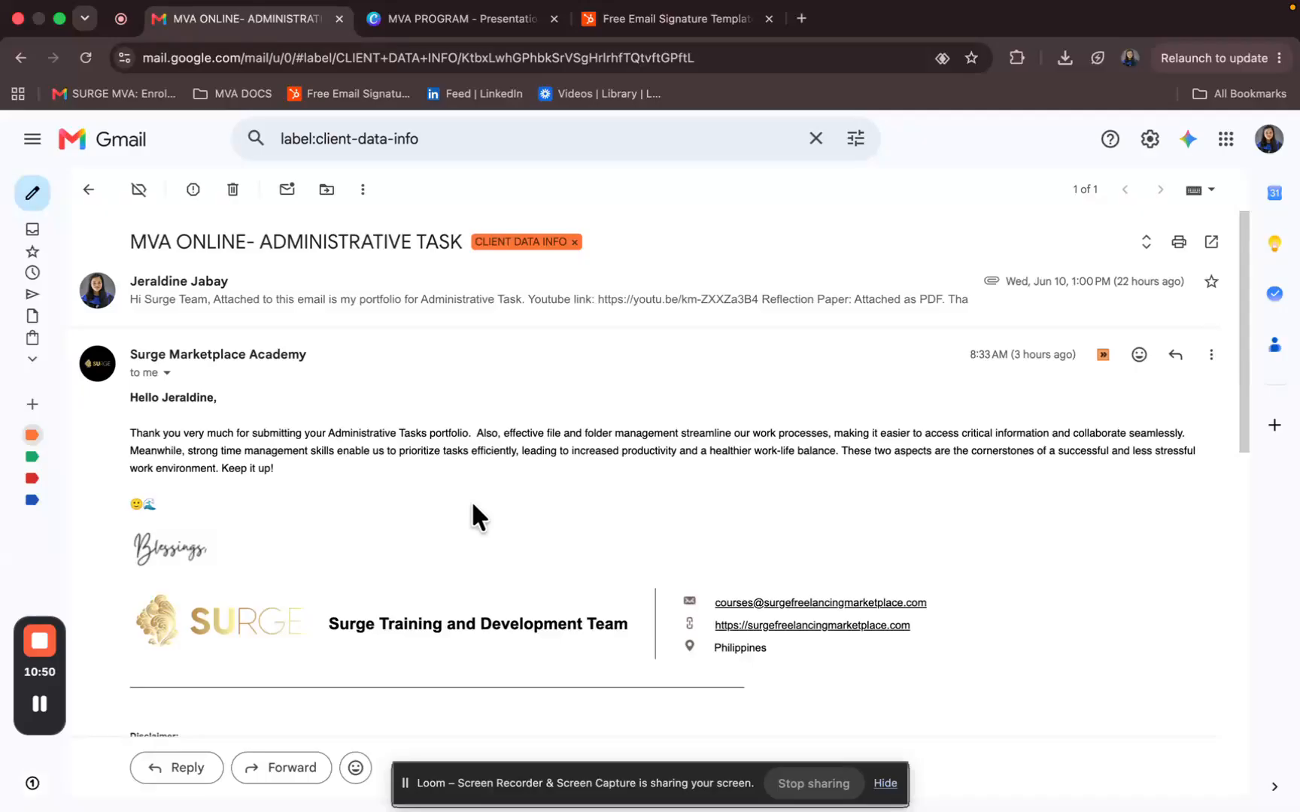
# Step: Return to the inbox, open the full General settings and examine the existing email signature
pyautogui.click(34, 231)
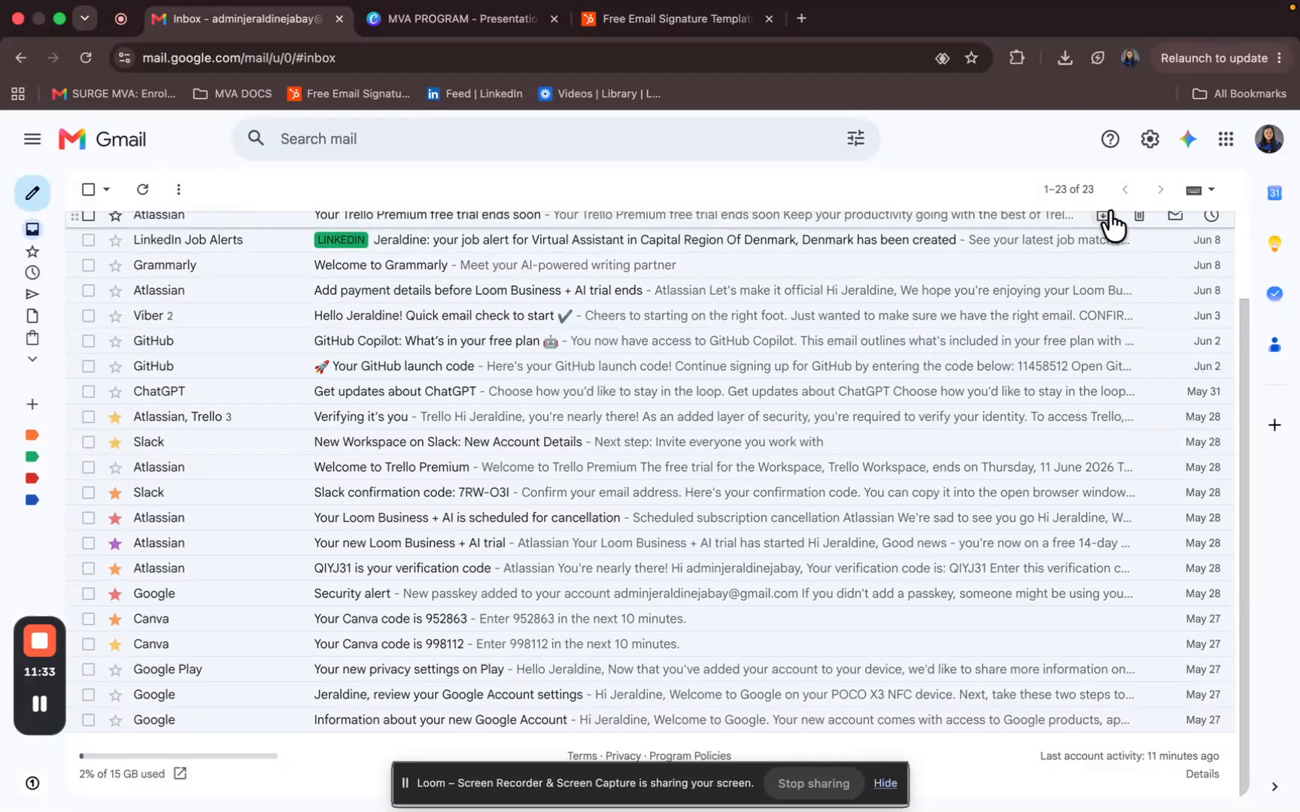
pyautogui.click(1149, 141)
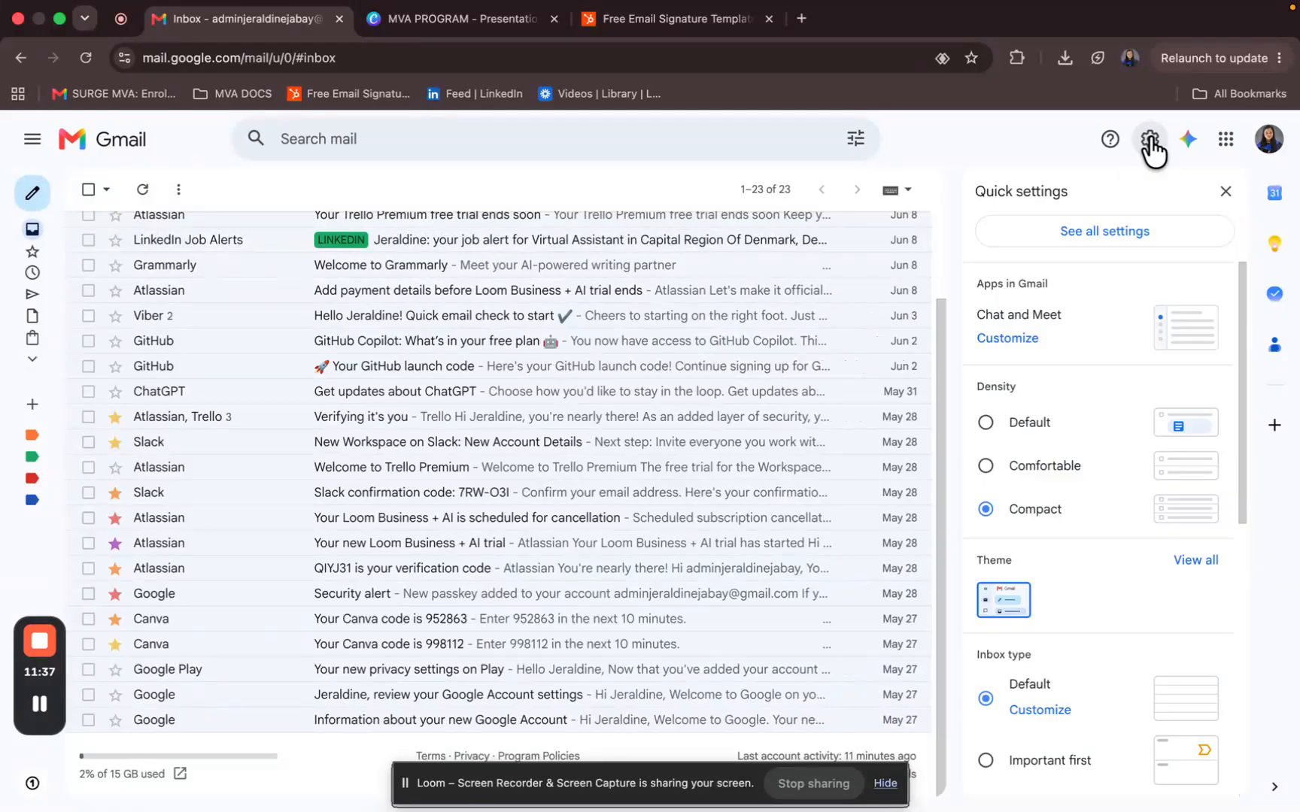
pyautogui.click(1084, 233)
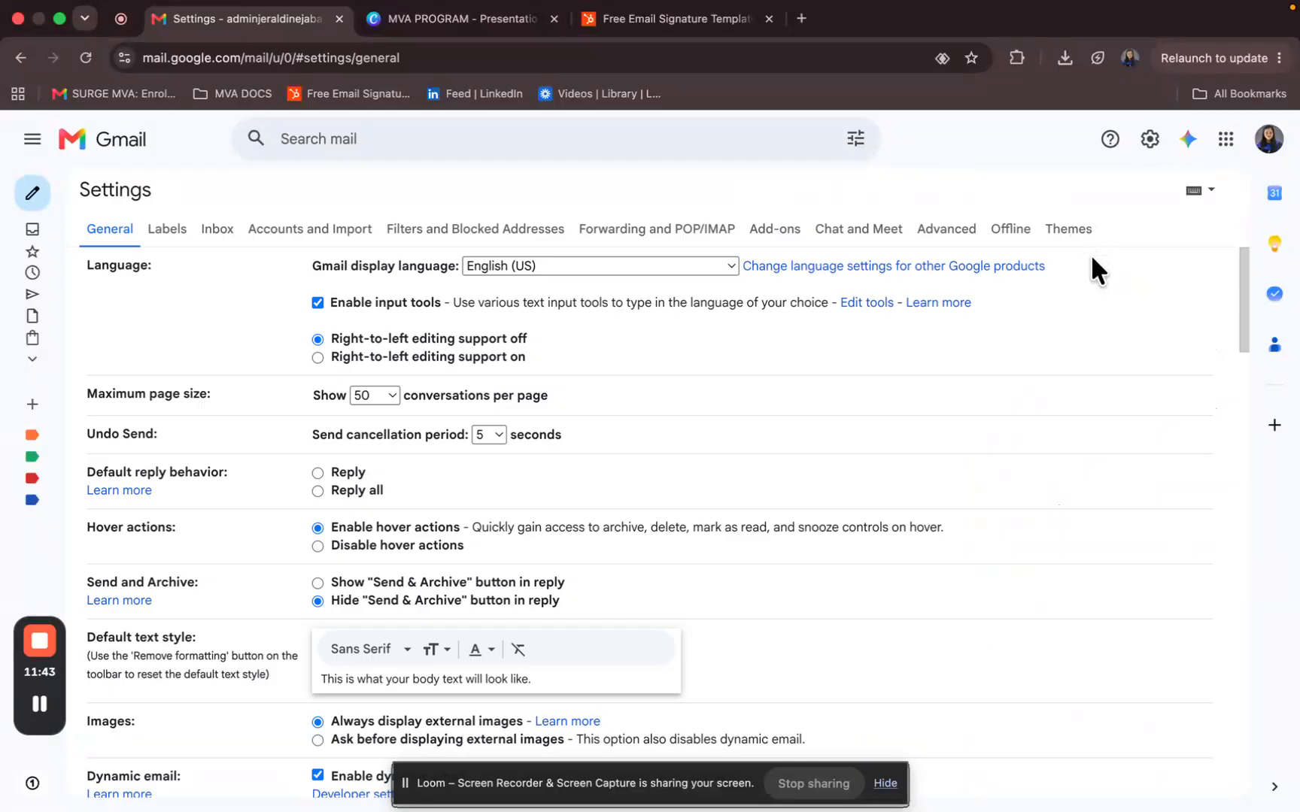
pyautogui.moveTo(1246, 331); pyautogui.dragTo(1268, 426)
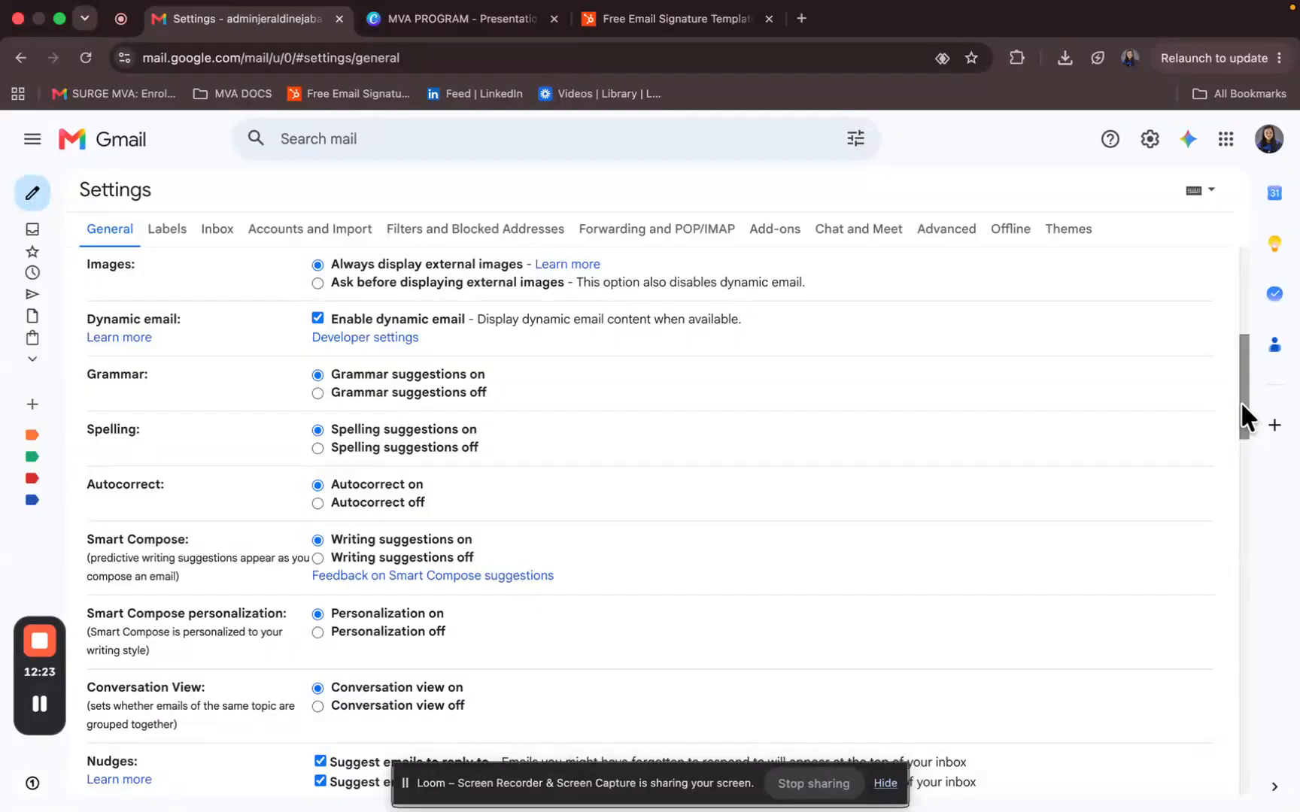
pyautogui.moveTo(1239, 401); pyautogui.dragTo(1256, 626)
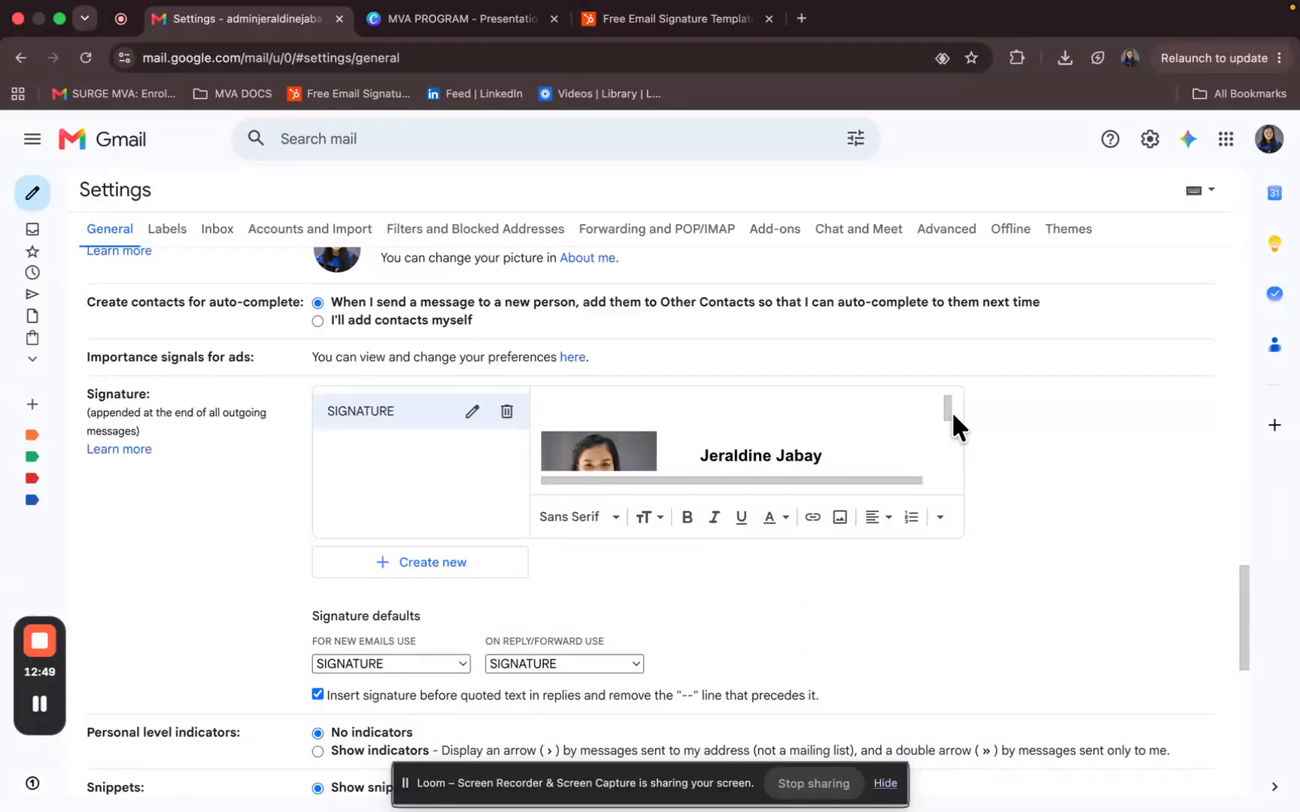
pyautogui.moveTo(948, 411)
pyautogui.mouseDown()
pyautogui.moveTo(955, 471)
pyautogui.moveTo(955, 438)
pyautogui.mouseUp()
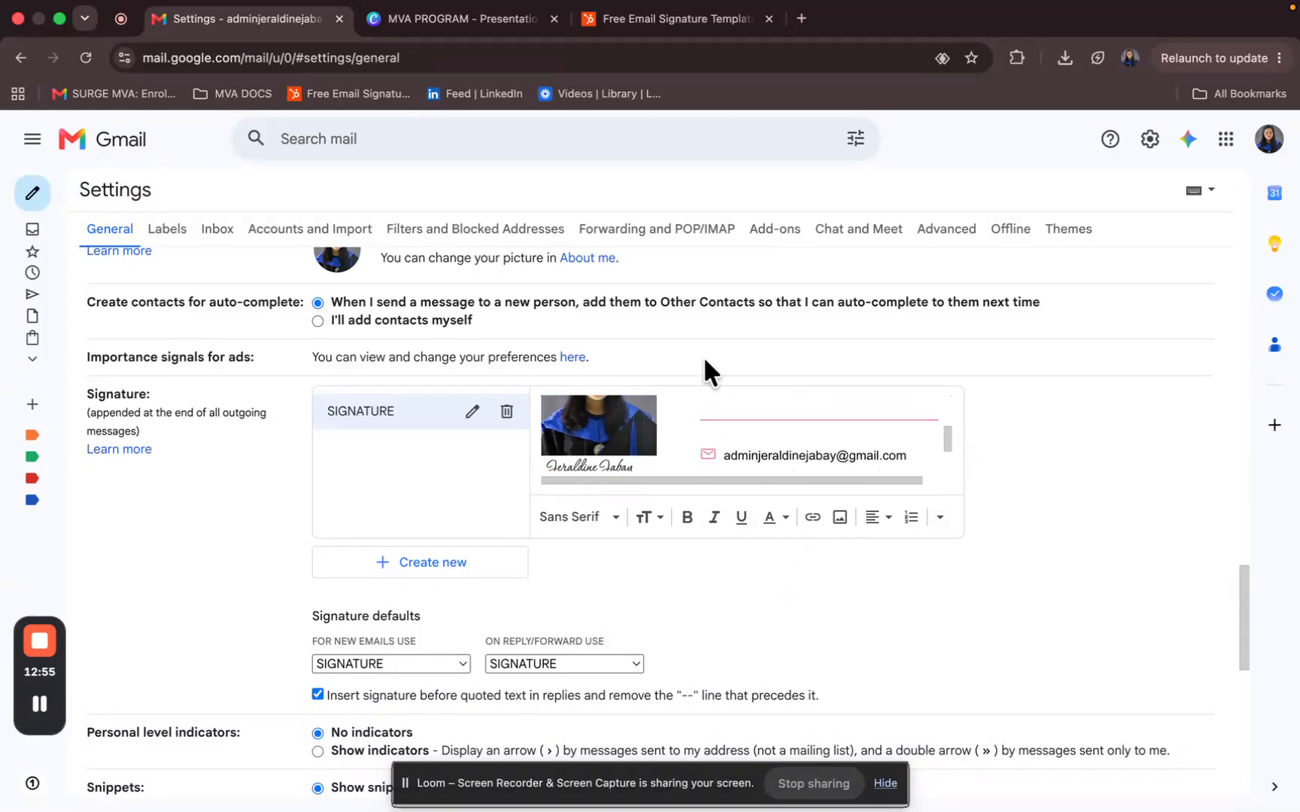
# Step: Switch to the HubSpot email signature generator and review its detail fields, from names and contact information to social links and footer
pyautogui.click(631, 23)
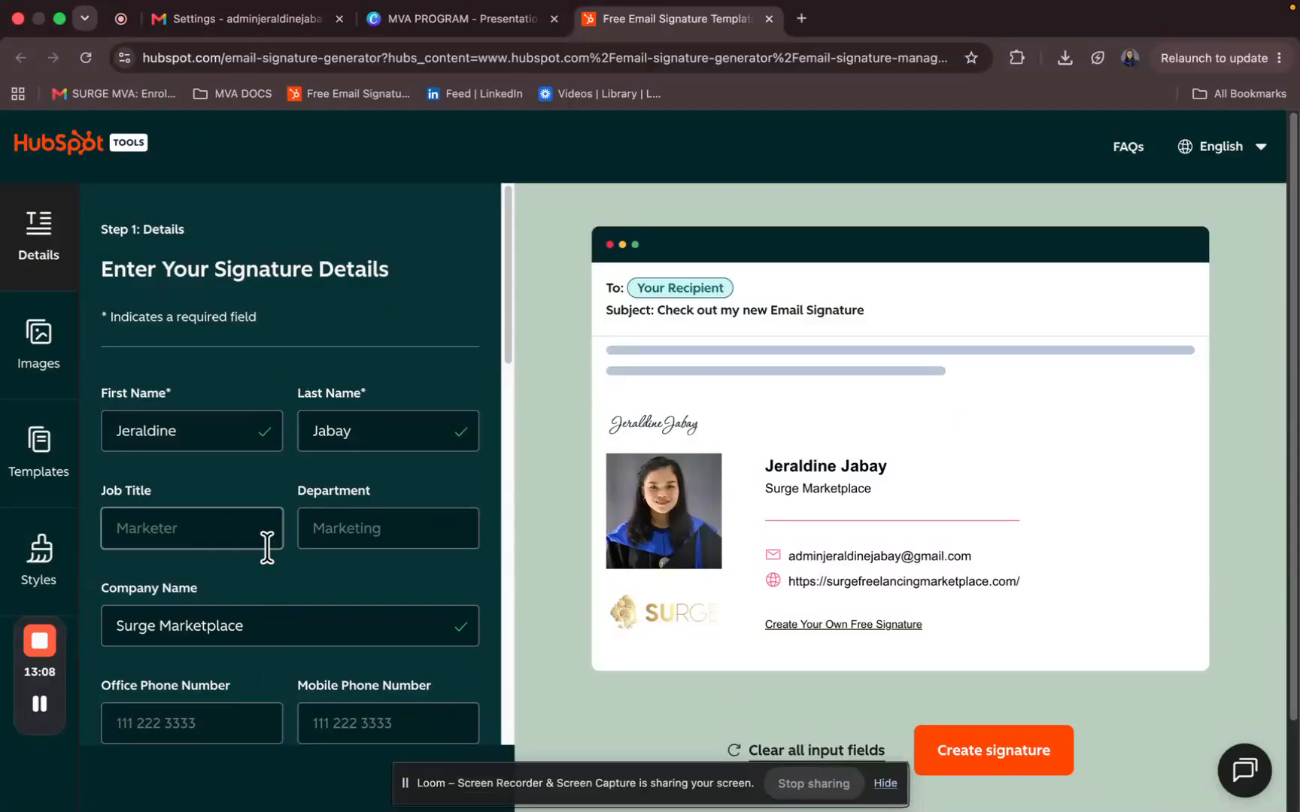
pyautogui.moveTo(508, 344); pyautogui.dragTo(514, 393)
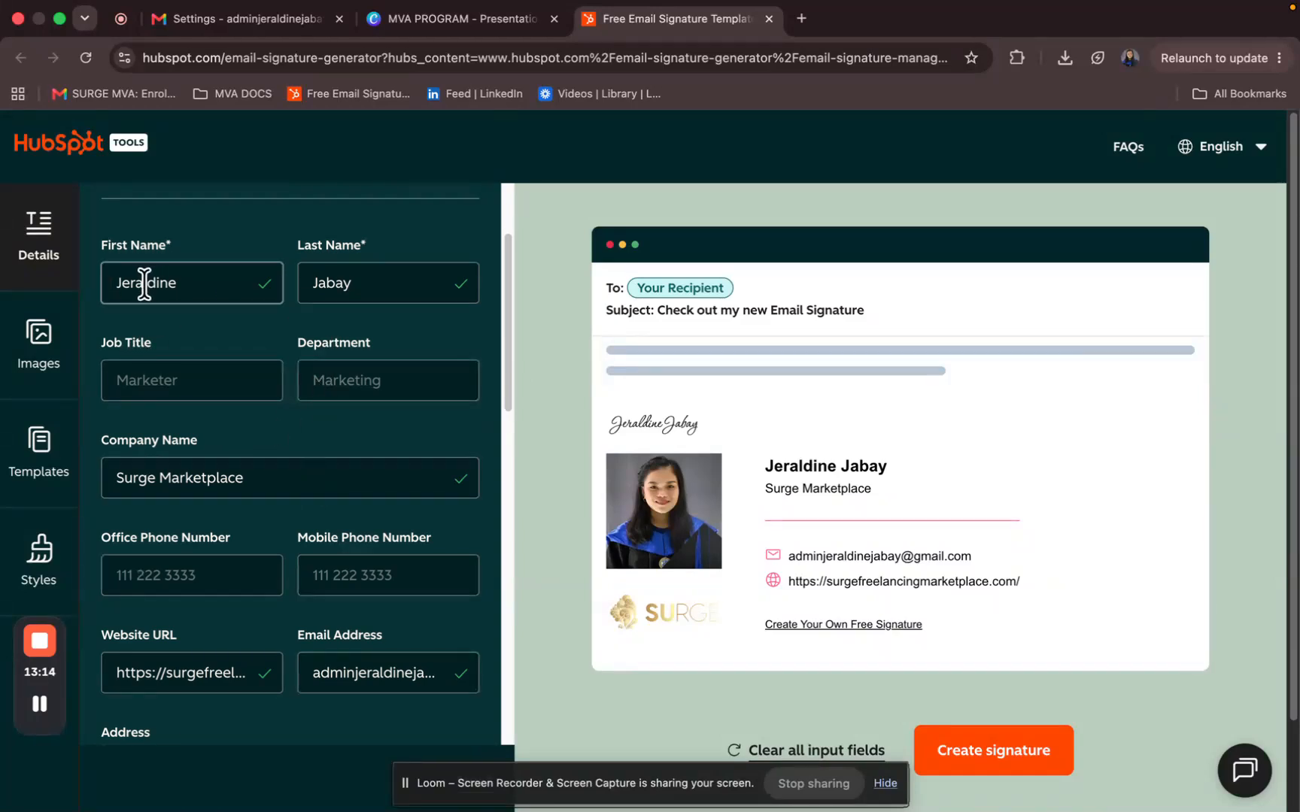
pyautogui.moveTo(508, 386); pyautogui.dragTo(510, 443)
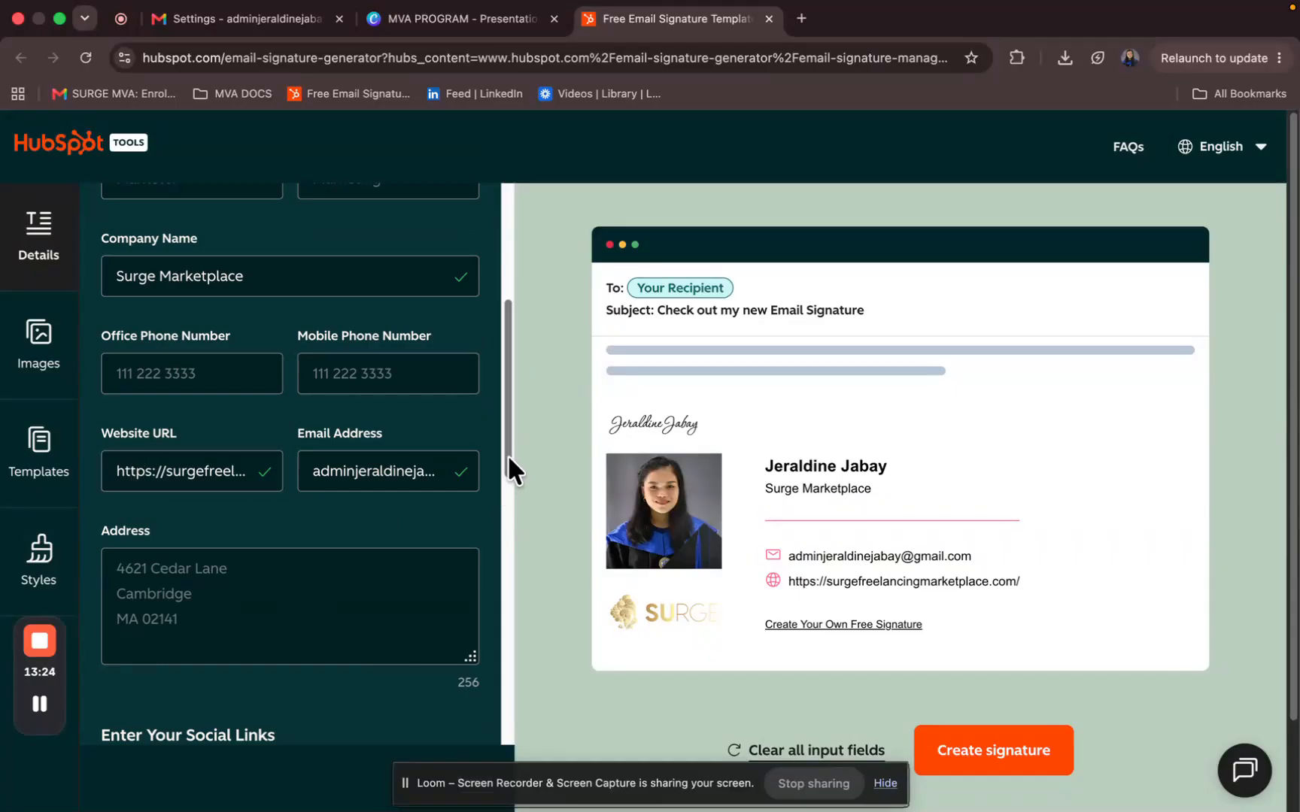
pyautogui.moveTo(508, 455); pyautogui.dragTo(516, 534)
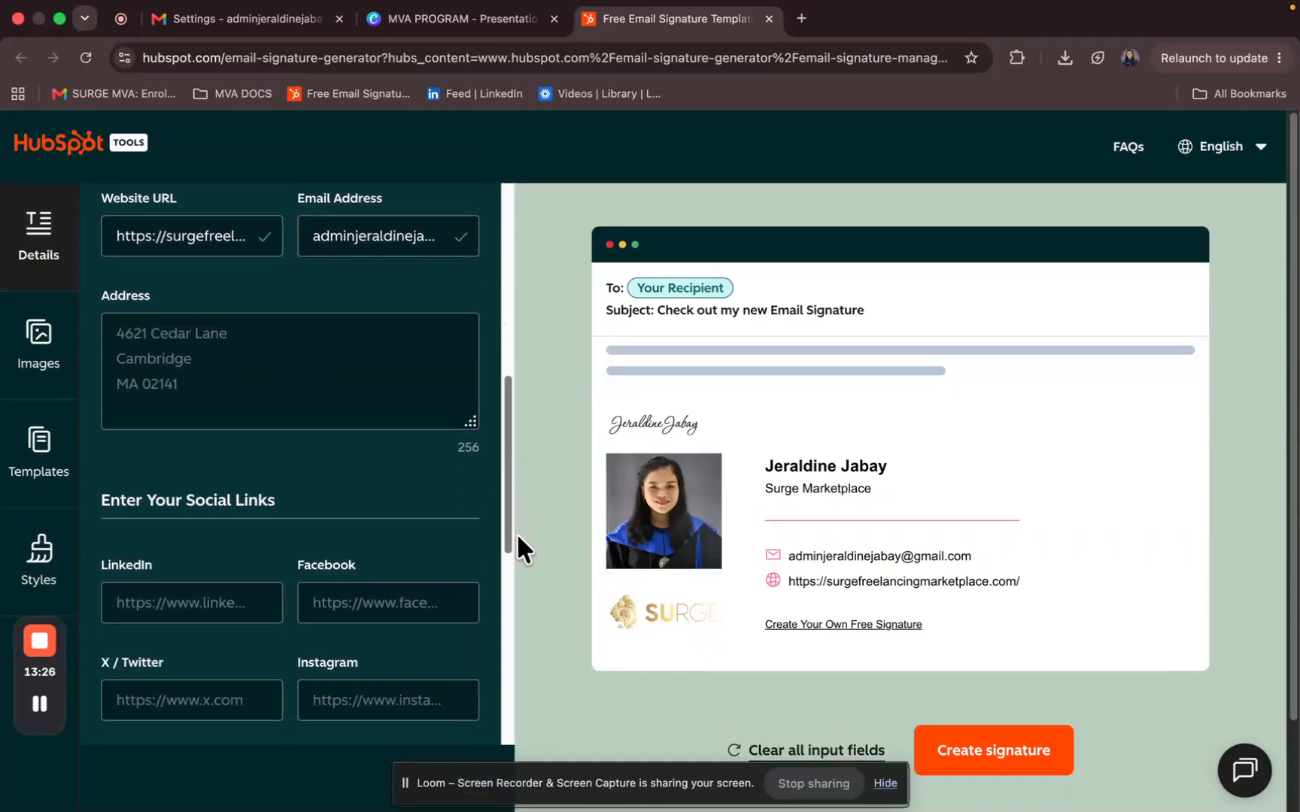
pyautogui.click(184, 367)
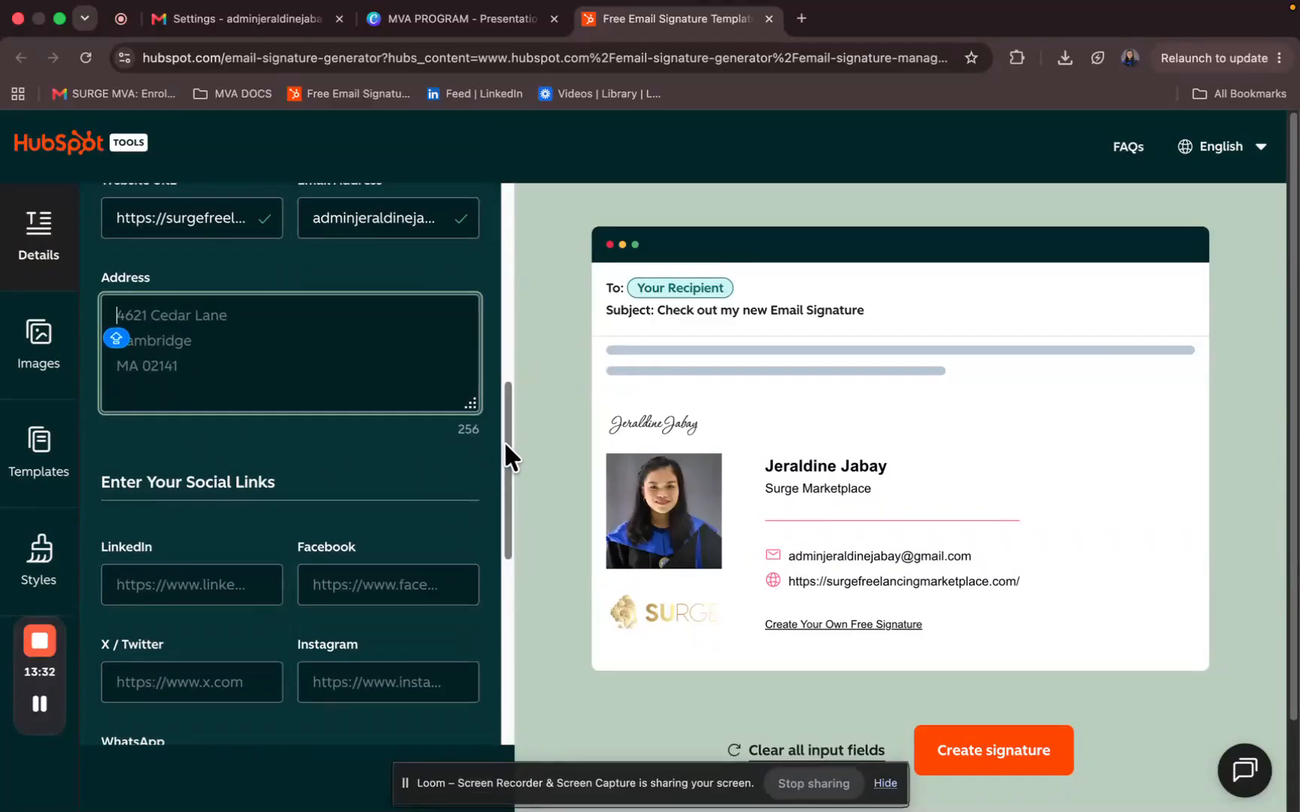
pyautogui.moveTo(507, 433); pyautogui.dragTo(513, 503)
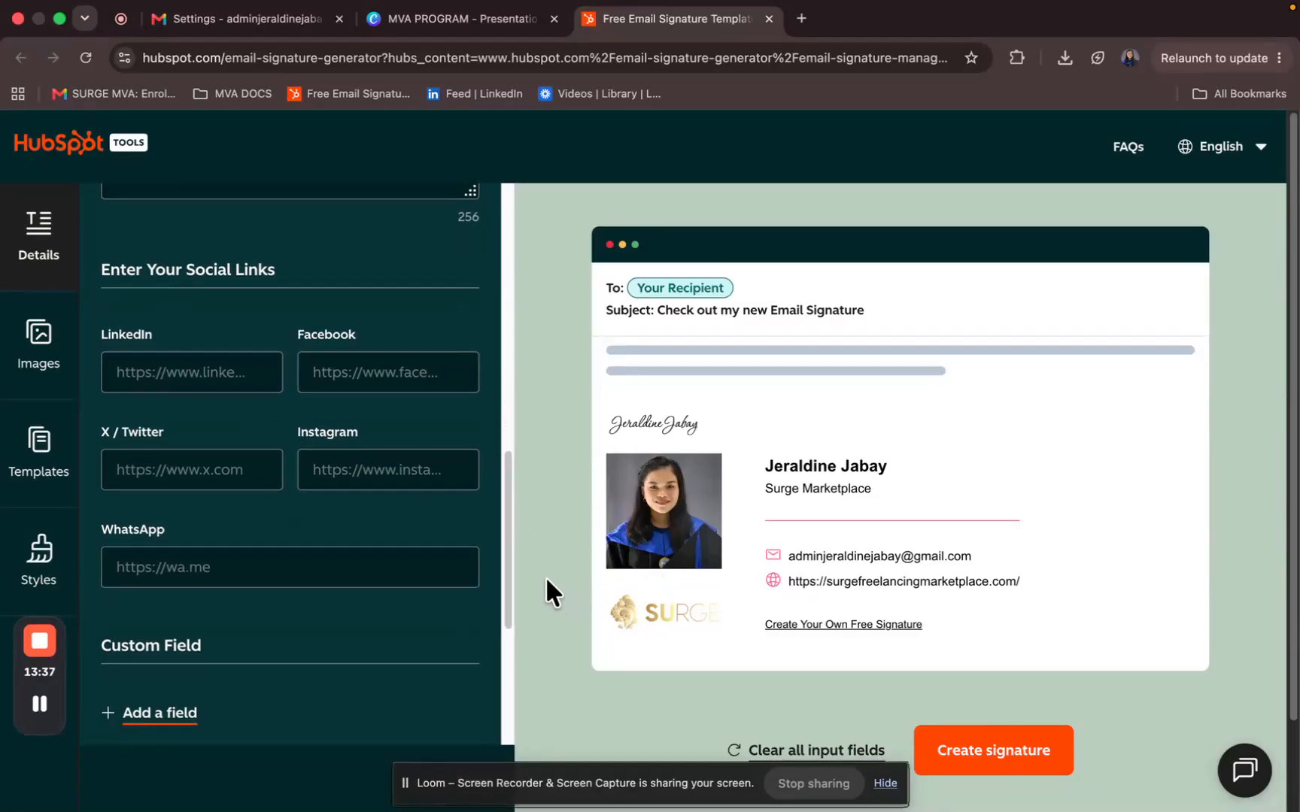
pyautogui.moveTo(508, 531); pyautogui.dragTo(514, 697)
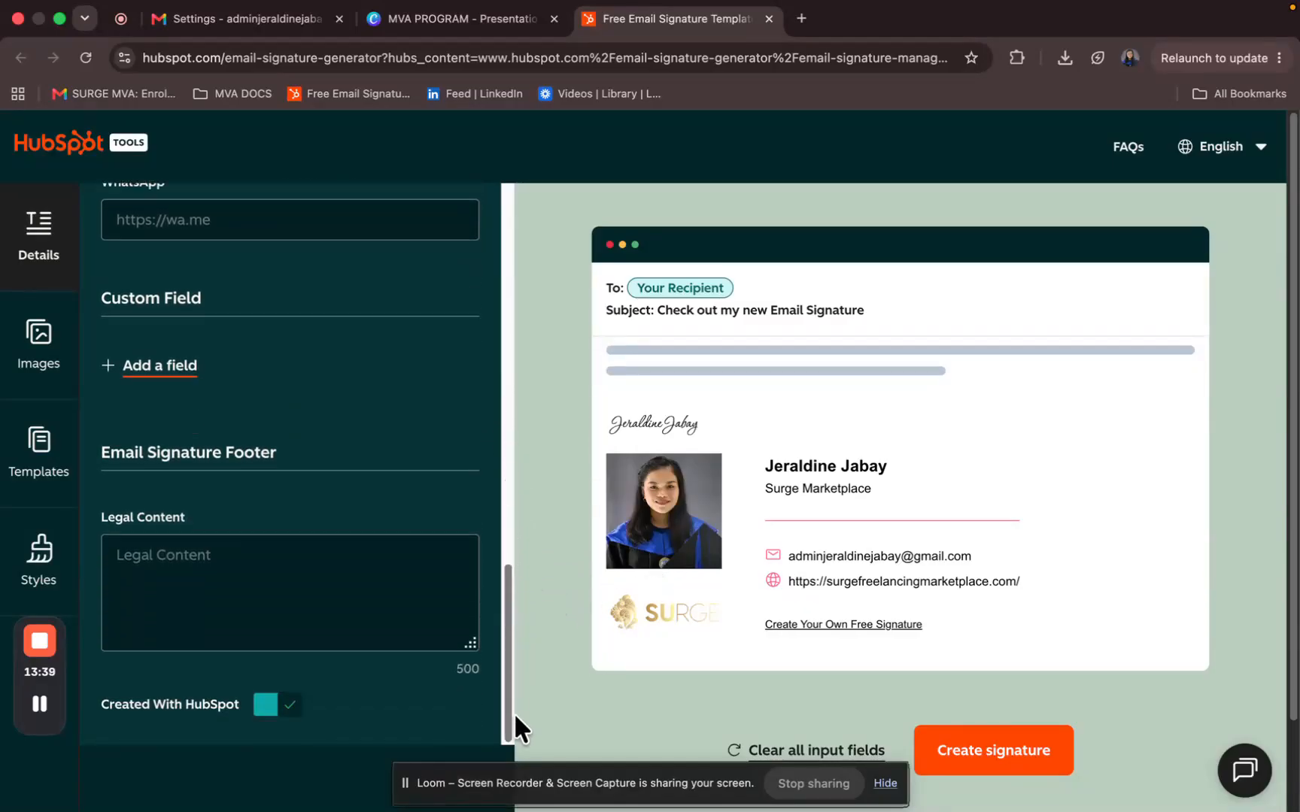
# Step: Review the signature's image settings: profile picture, company logo and handwritten signature size
pyautogui.click(38, 358)
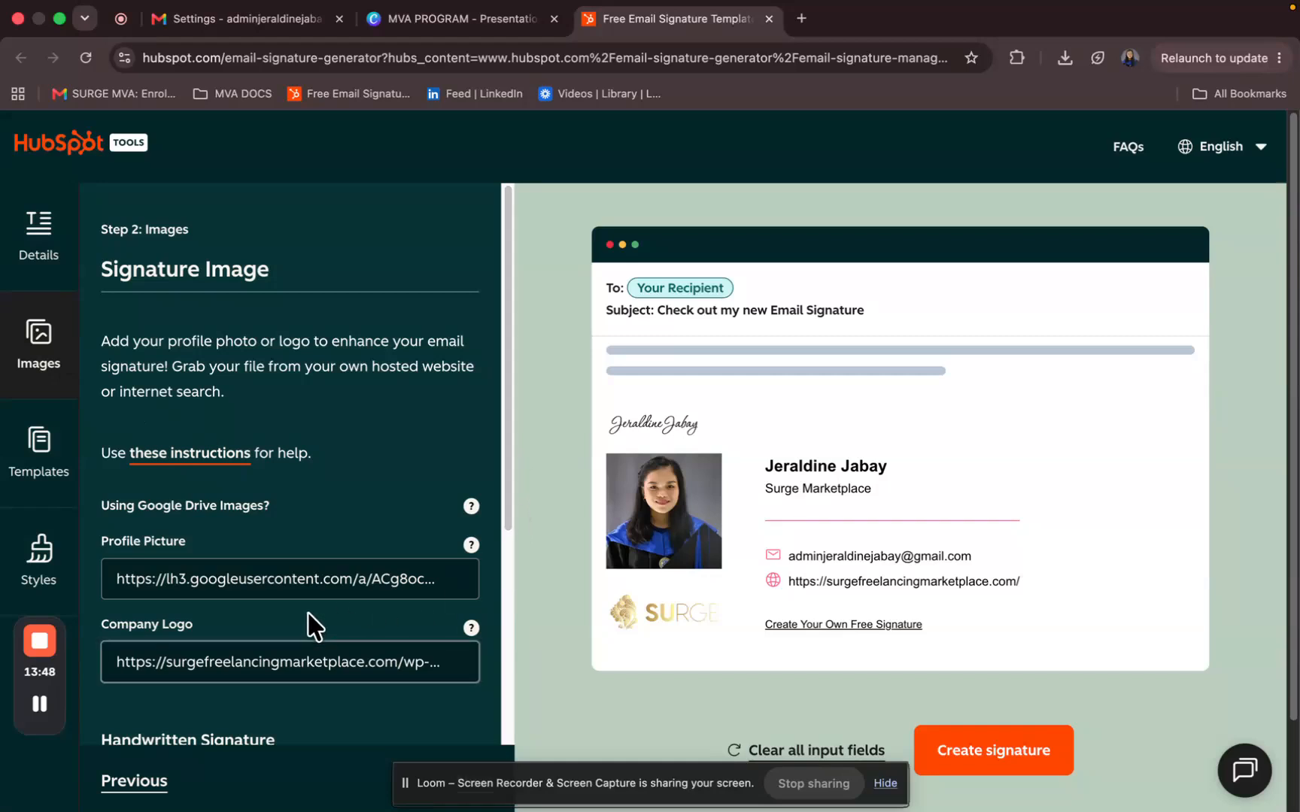
pyautogui.moveTo(508, 513); pyautogui.dragTo(512, 583)
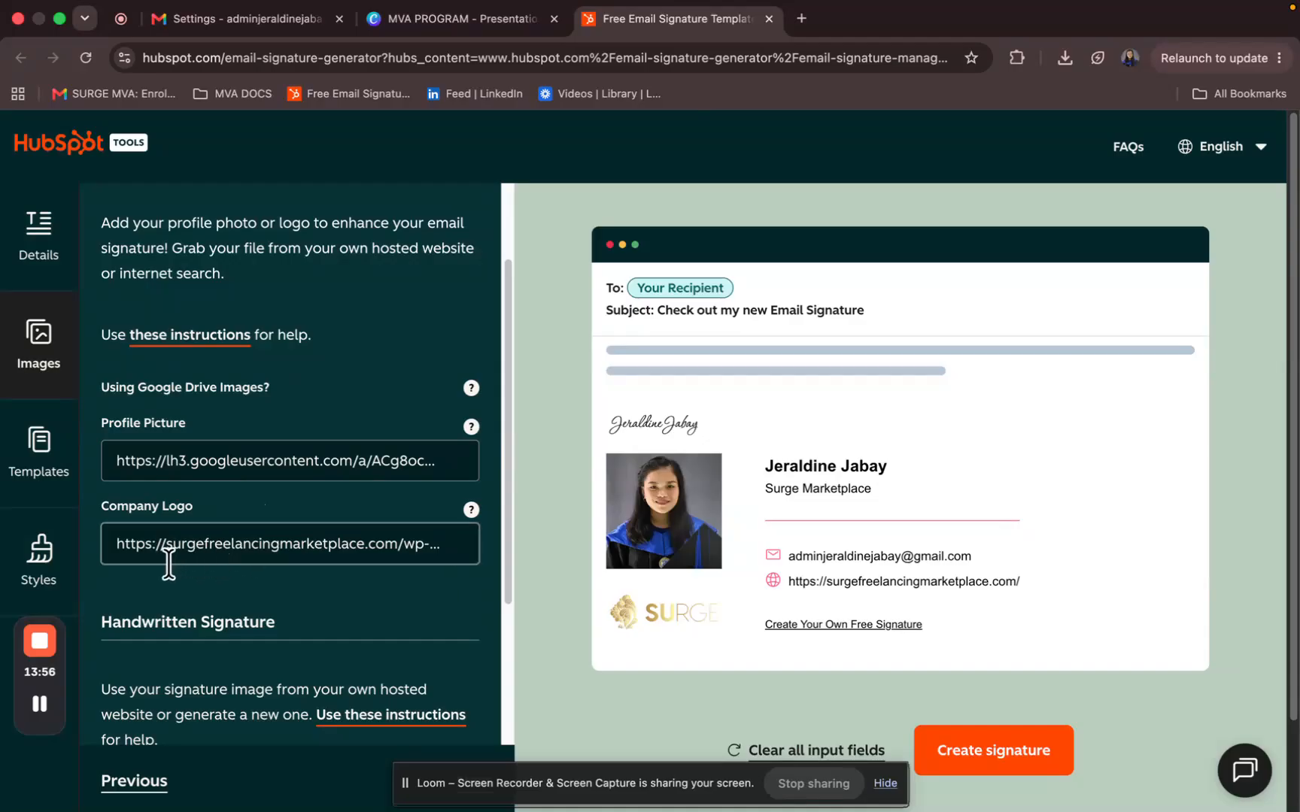
pyautogui.moveTo(507, 519); pyautogui.dragTo(498, 686)
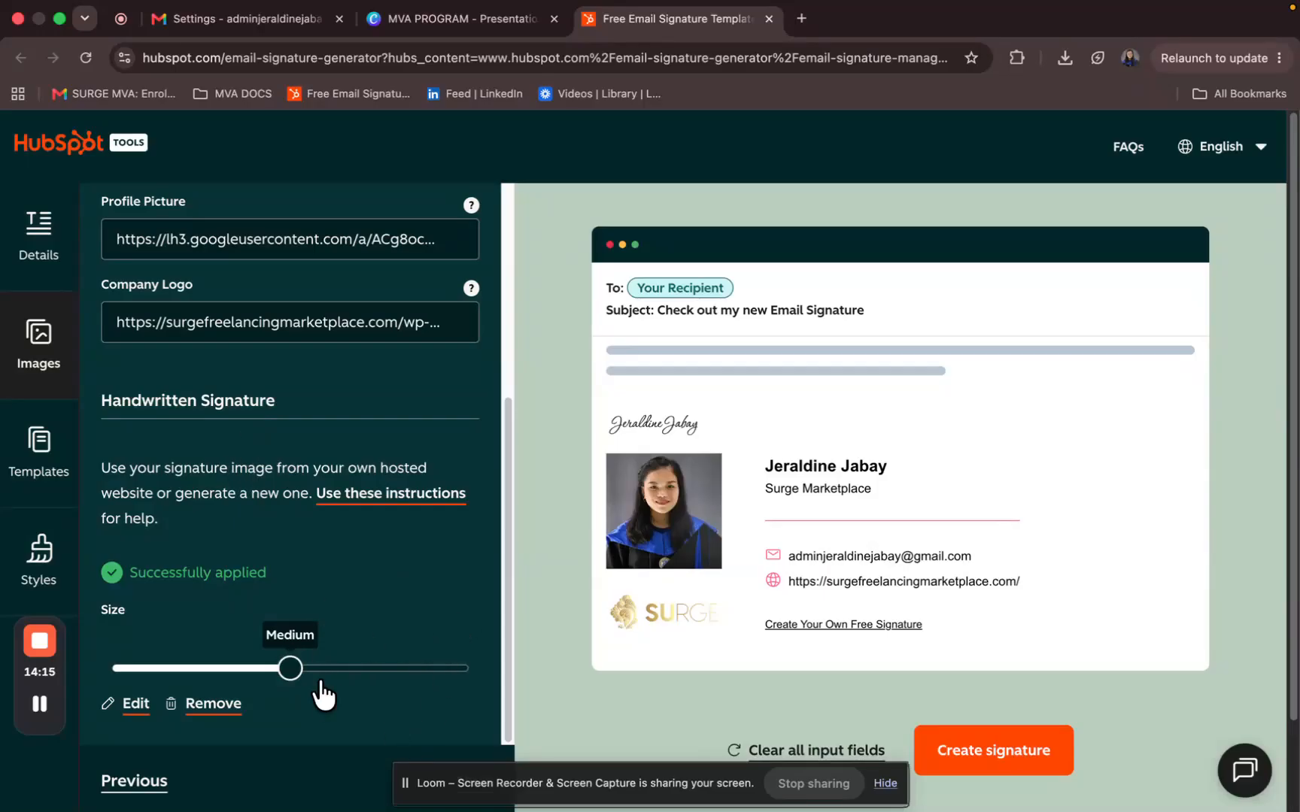
# Step: Continue to the template choices, browse them, and proceed through to the finished email signature
pyautogui.moveTo(632, 786); pyautogui.dragTo(925, 692)
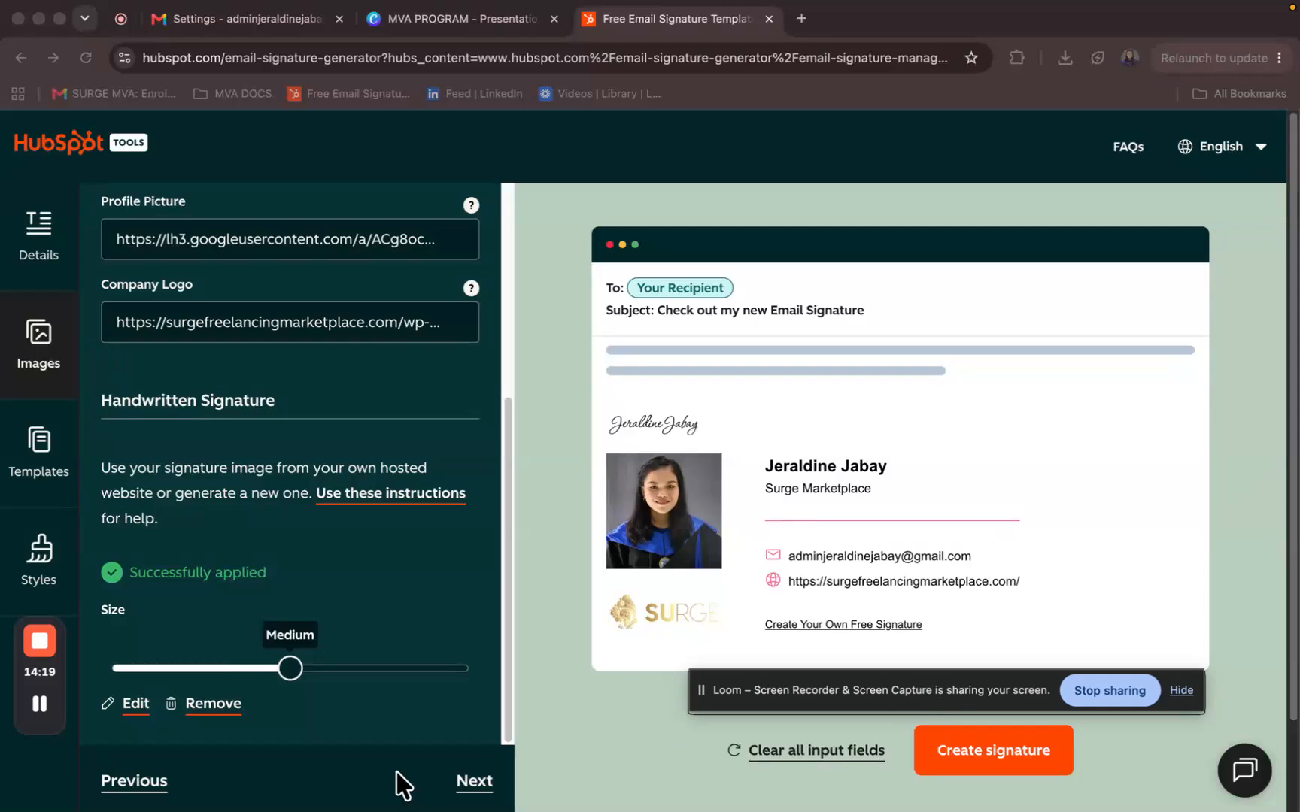
pyautogui.click(474, 786)
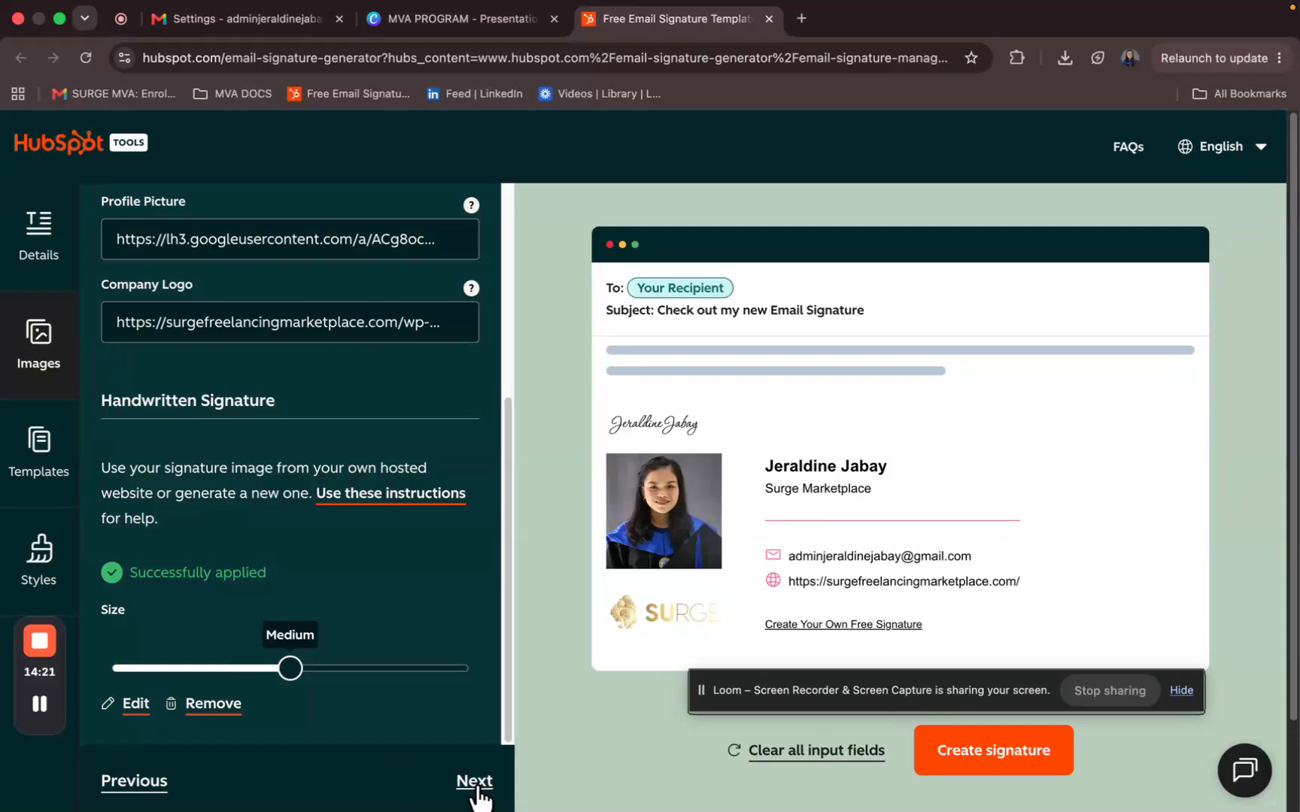
pyautogui.click(476, 788)
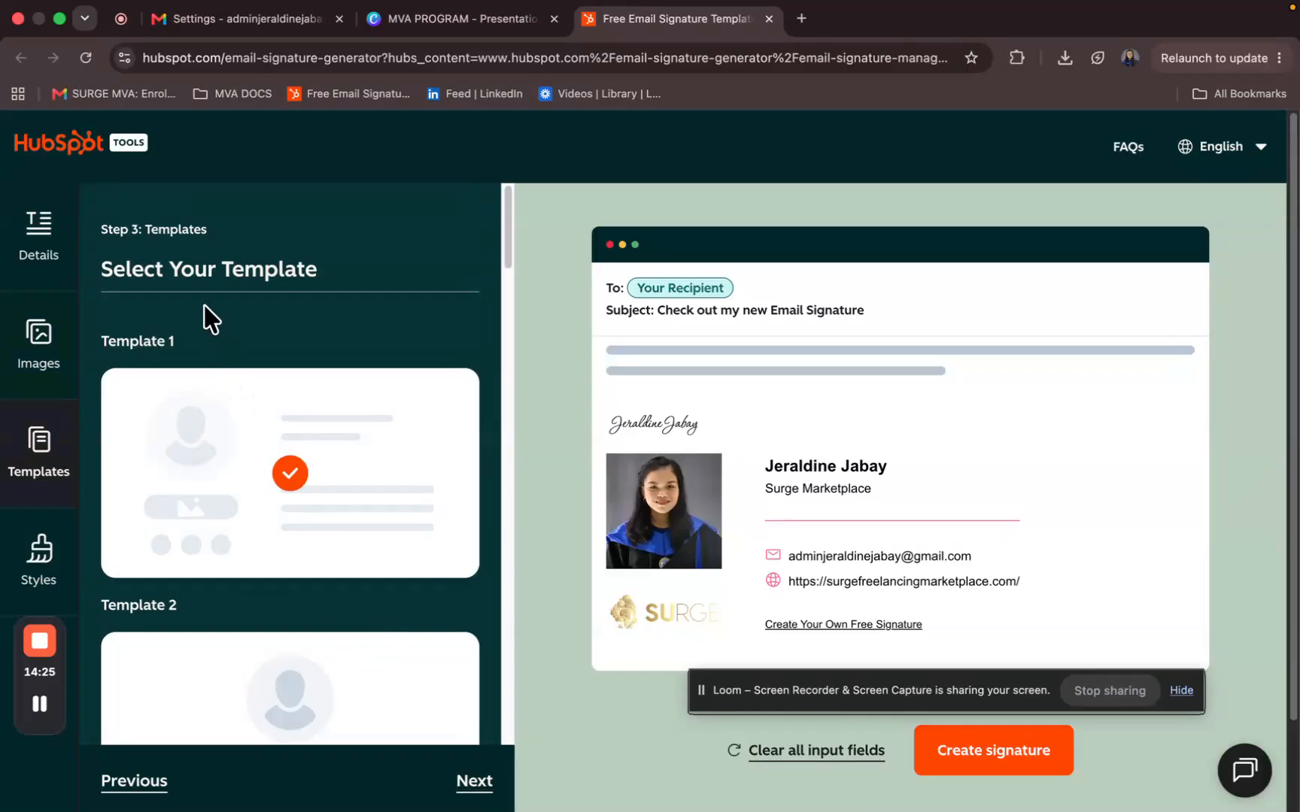
pyautogui.moveTo(502, 271); pyautogui.dragTo(509, 587)
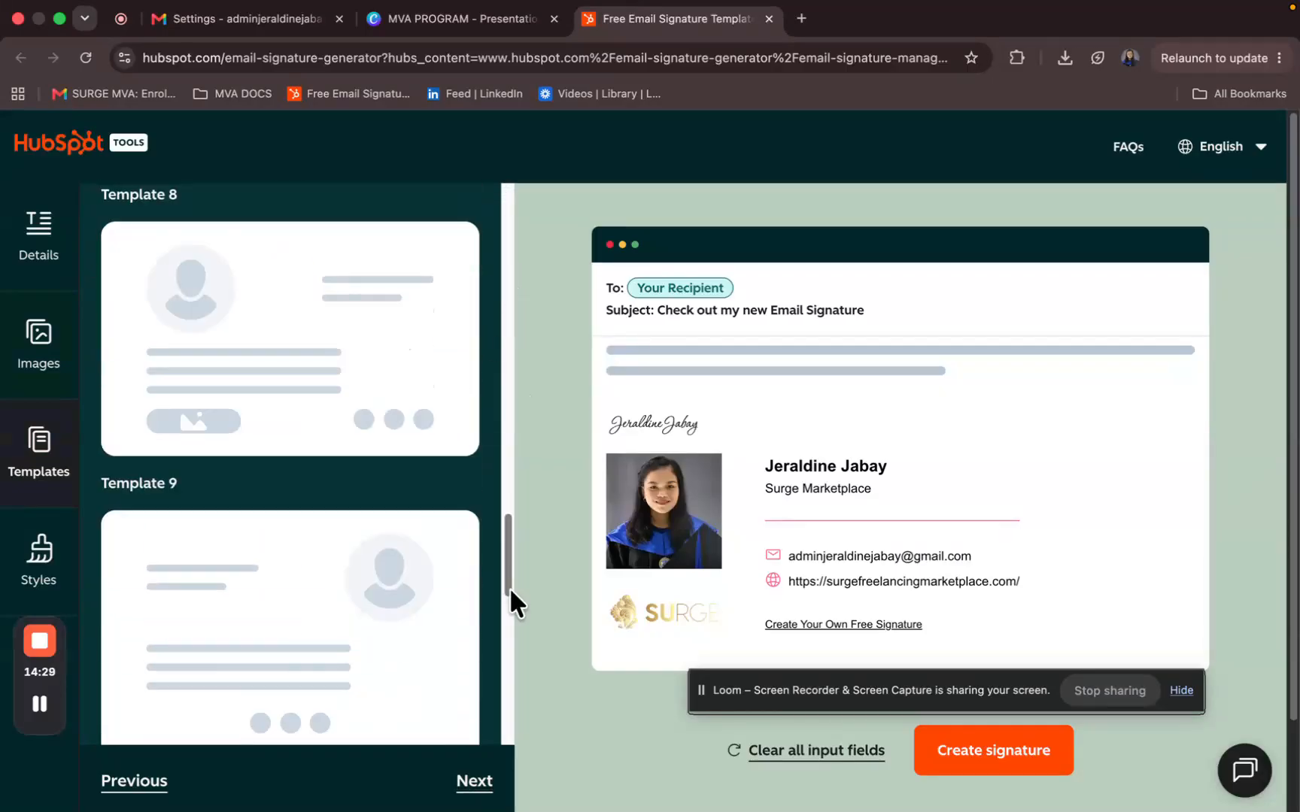
pyautogui.click(475, 782)
pyautogui.click(475, 782)
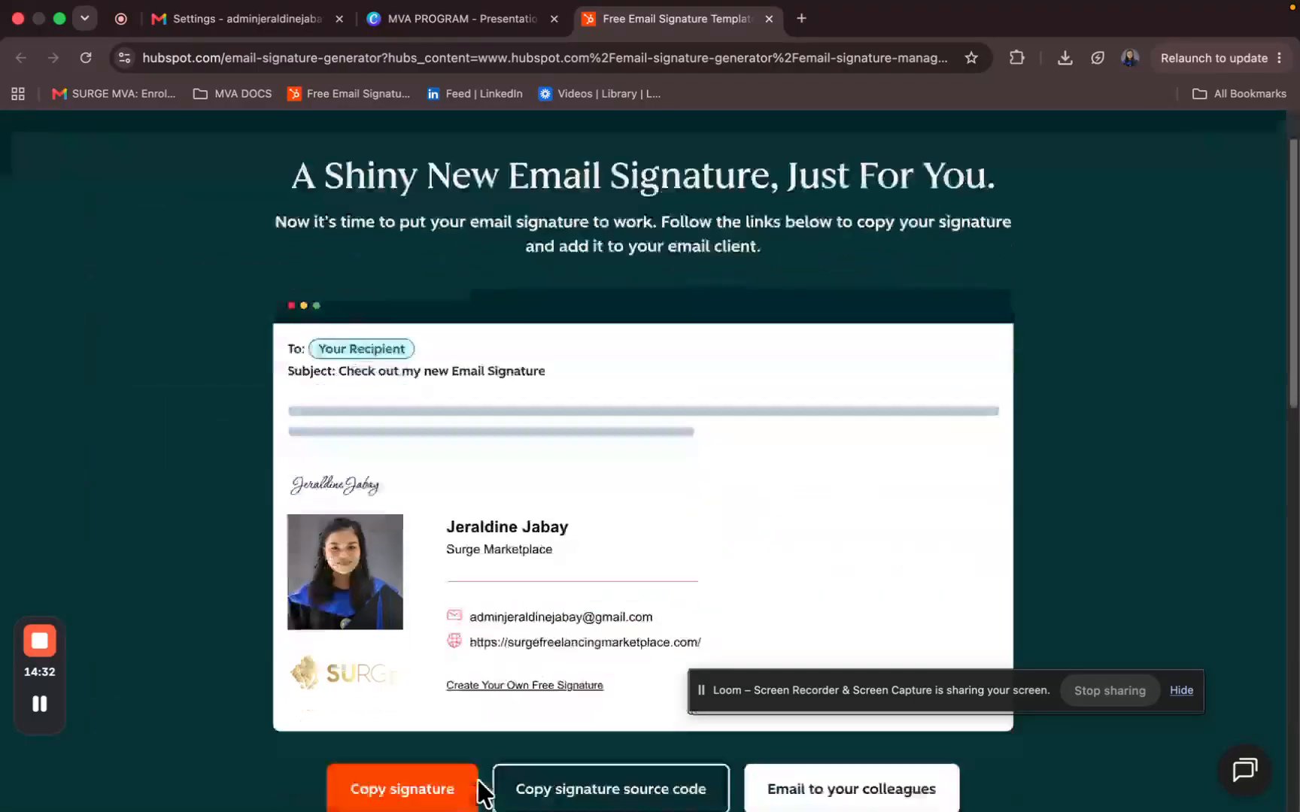
# Step: Select the whole generated signature in the preview, including its images and contact details, and copy it
pyautogui.moveTo(969, 697); pyautogui.dragTo(1013, 264)
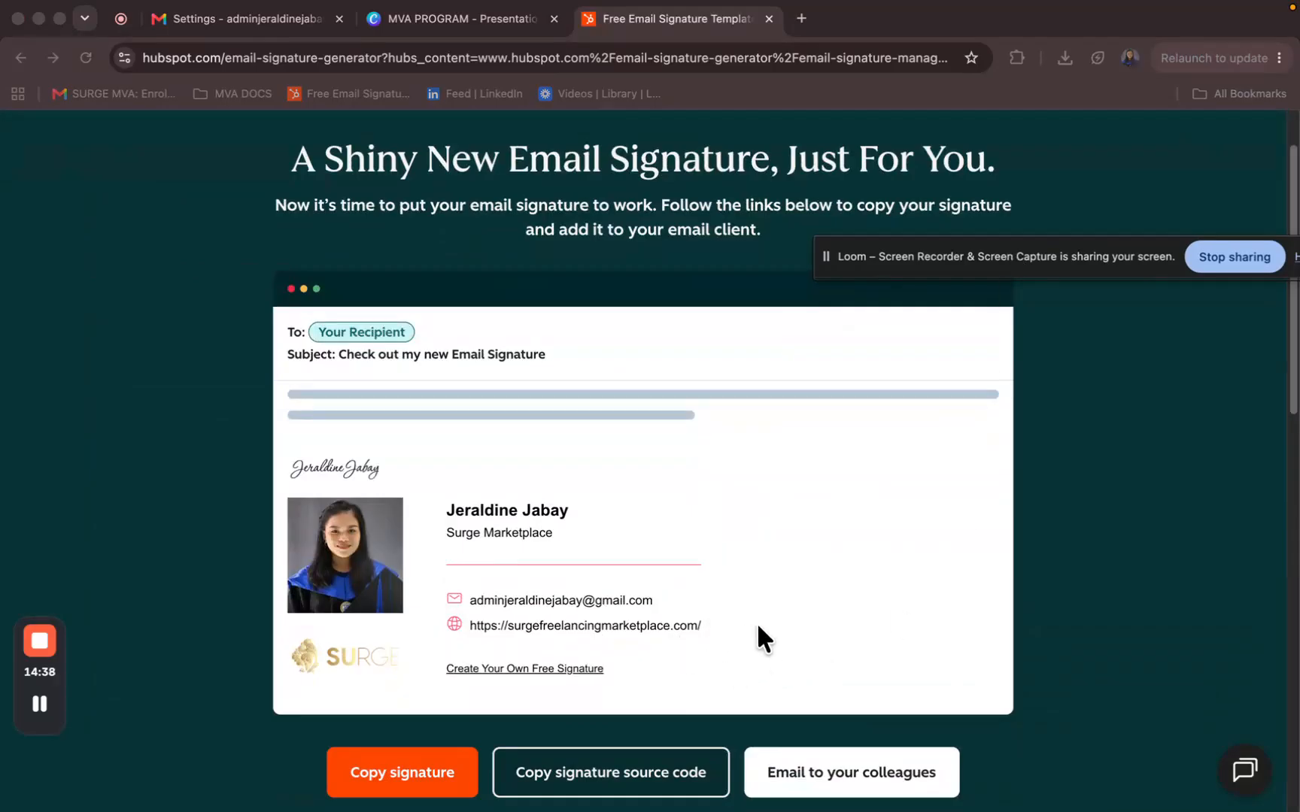
pyautogui.moveTo(710, 636)
pyautogui.mouseDown()
pyautogui.moveTo(436, 562)
pyautogui.moveTo(420, 459)
pyautogui.mouseUp()
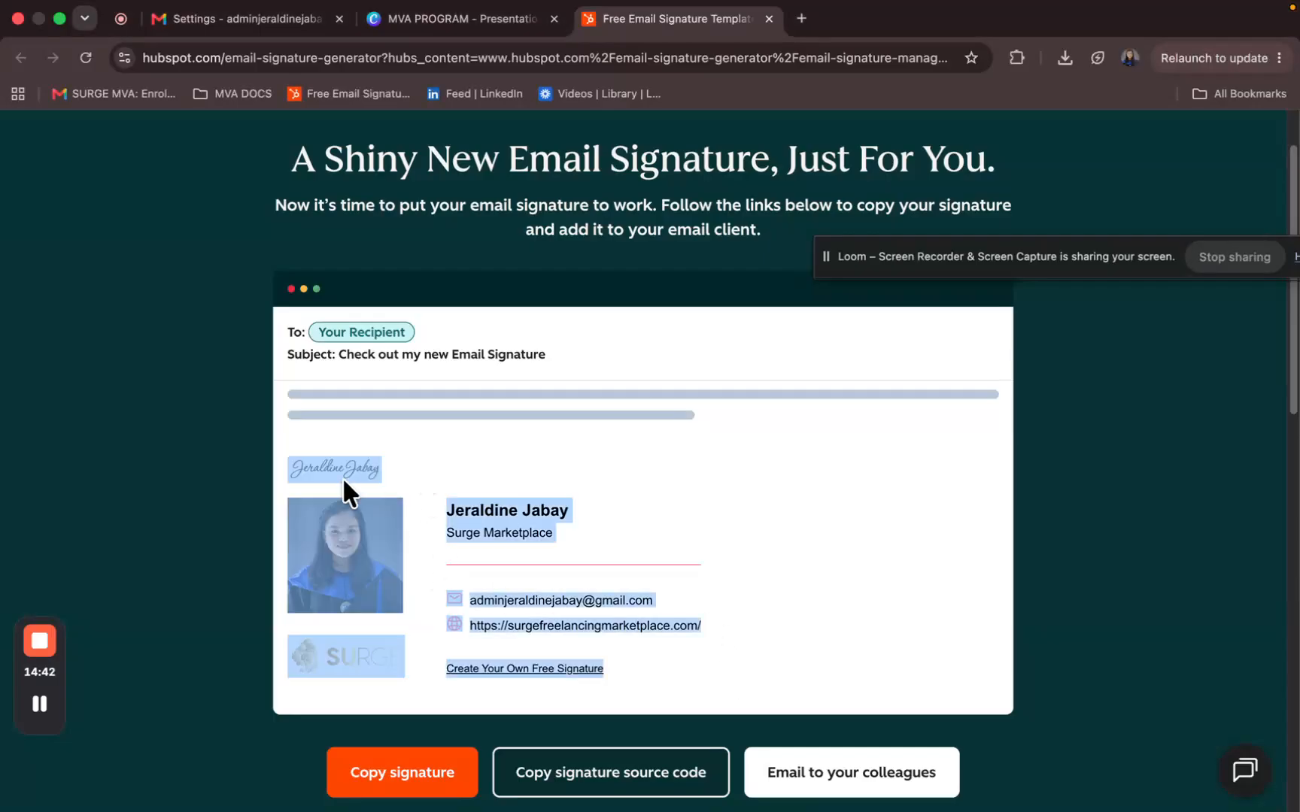
pyautogui.rightClick(572, 552)
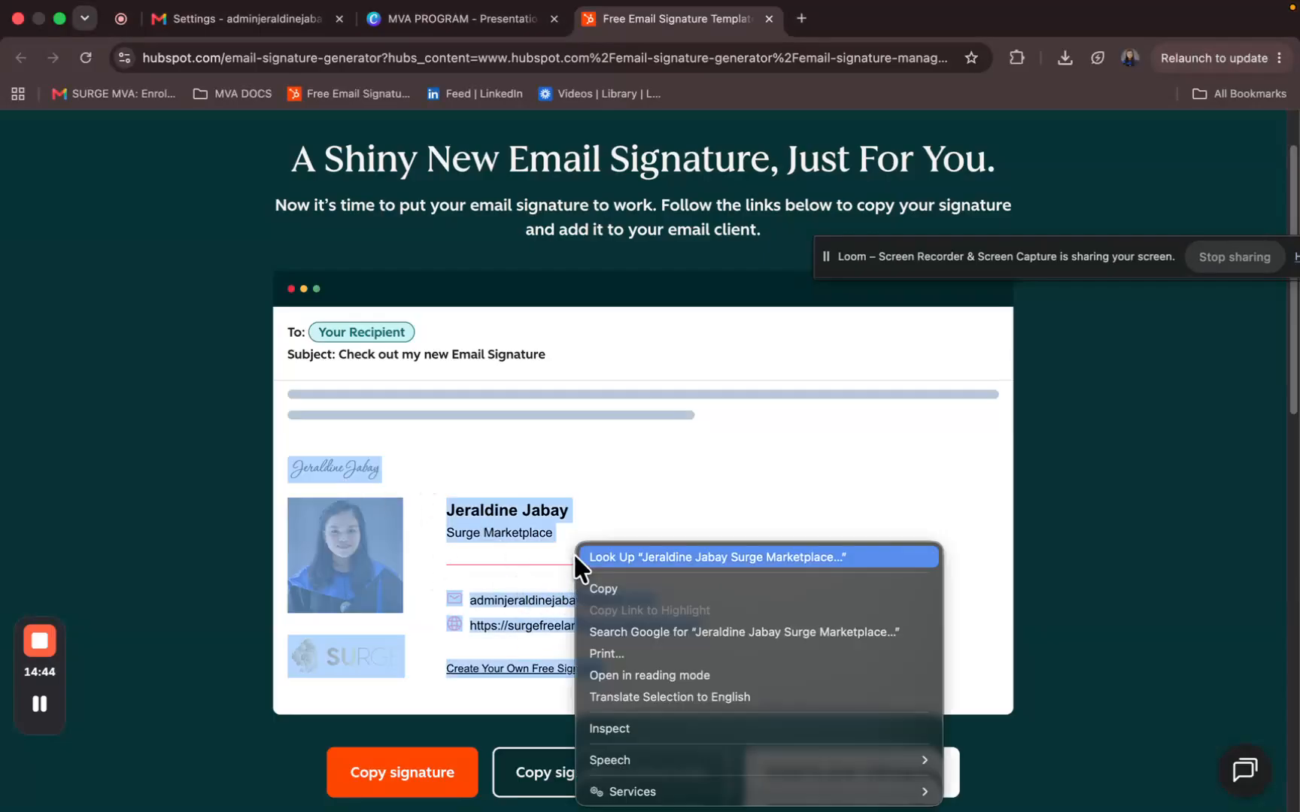
pyautogui.click(618, 586)
# Step: Return to the Gmail settings and check the default signature choices for new emails and for replies and forwards
pyautogui.click(262, 21)
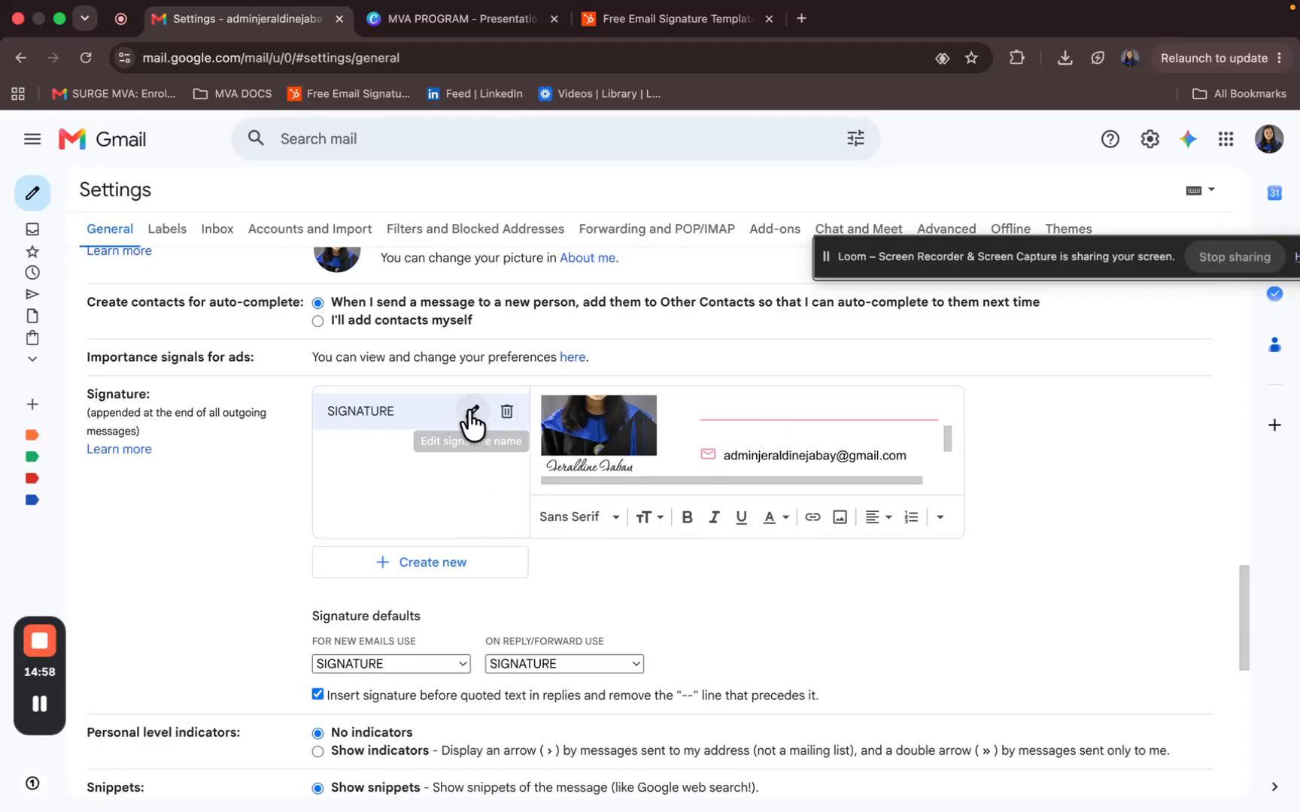
pyautogui.click(462, 662)
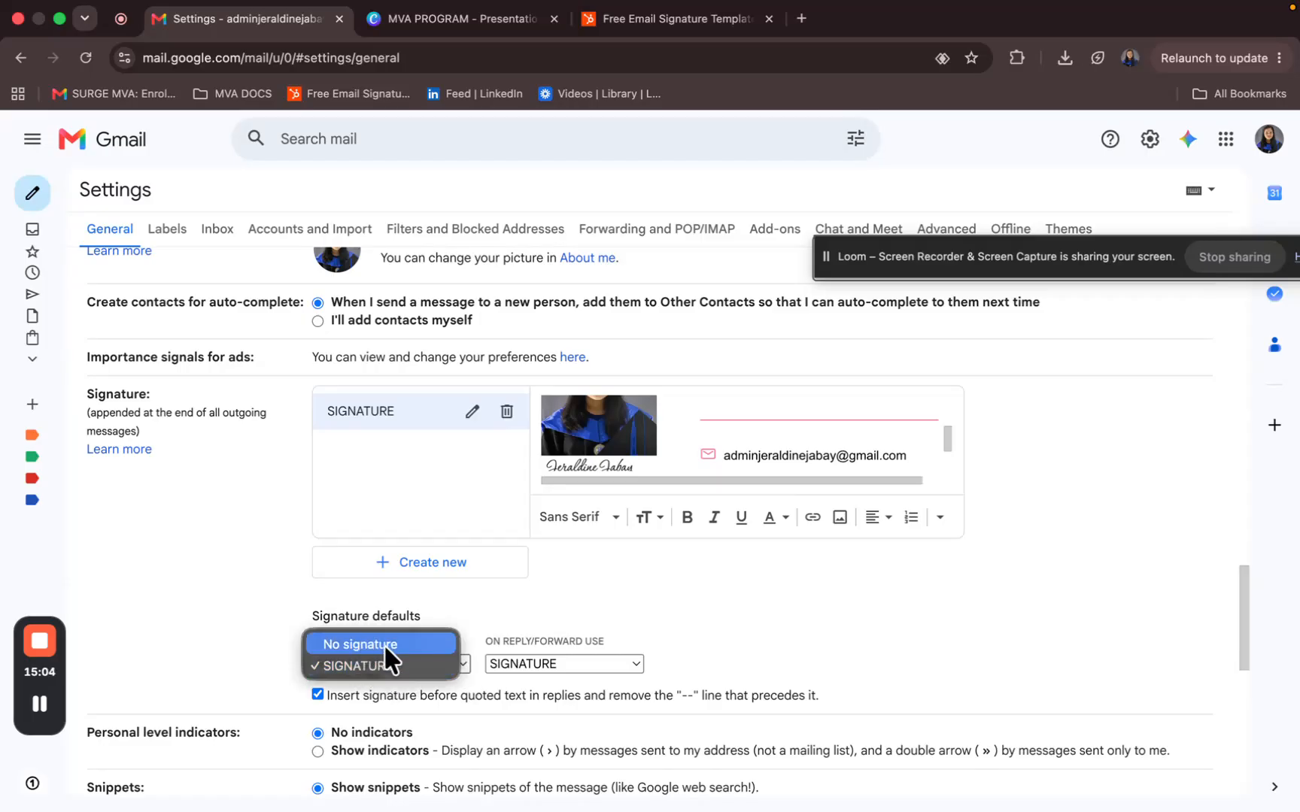
pyautogui.click(632, 658)
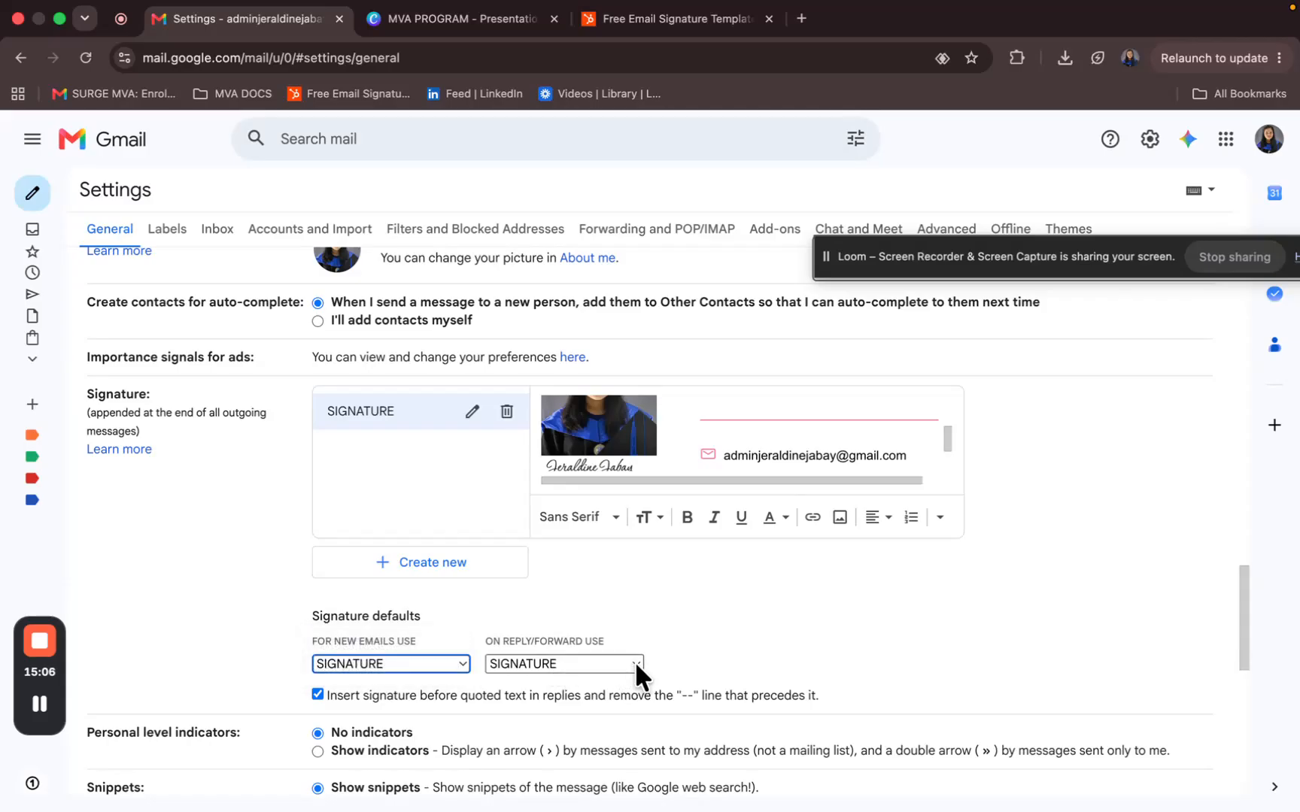
pyautogui.click(634, 661)
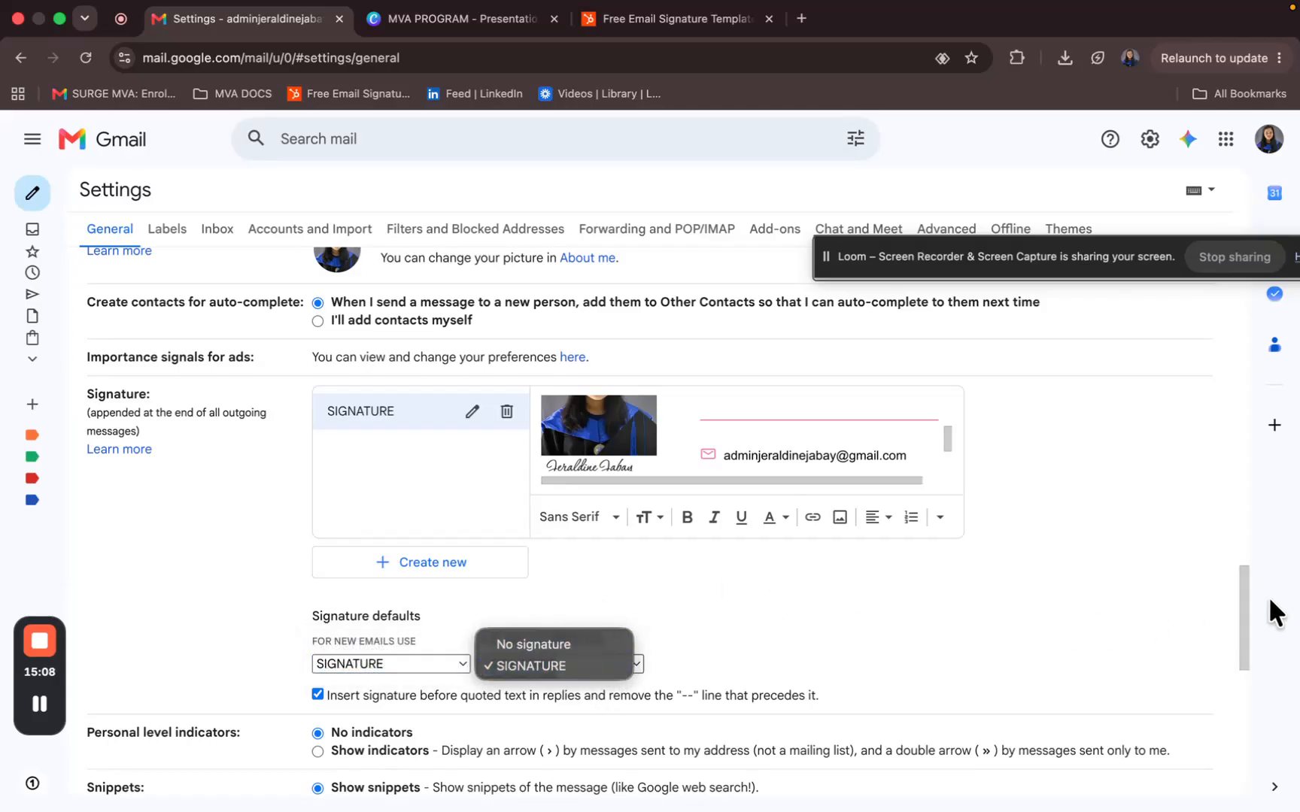
# Step: Look through the remaining general settings, from the signature defaults down to the vacation responder's dates, subject and message
pyautogui.click(1245, 590)
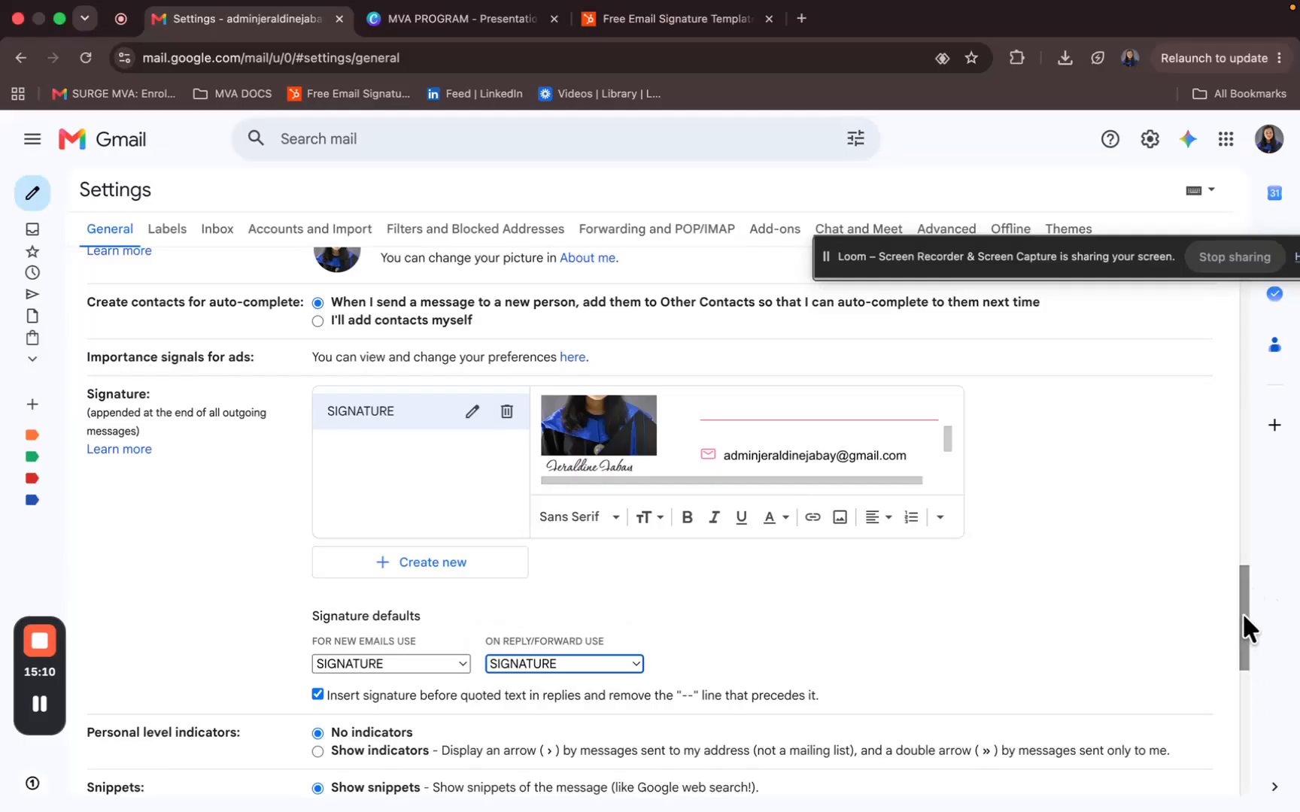
pyautogui.moveTo(1241, 613); pyautogui.dragTo(1252, 798)
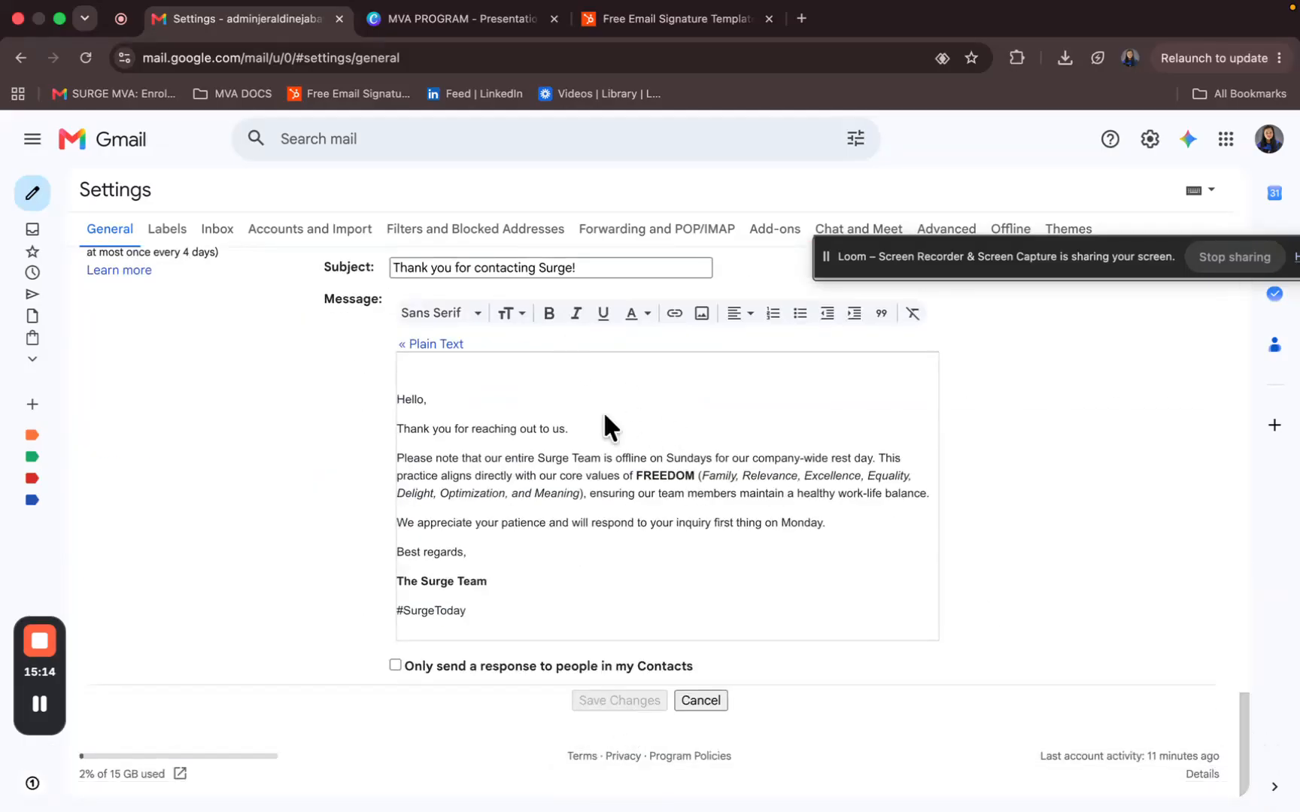
pyautogui.moveTo(1244, 735)
pyautogui.mouseDown()
pyautogui.moveTo(1262, 563)
pyautogui.moveTo(1245, 561)
pyautogui.moveTo(1248, 606)
pyautogui.mouseUp()
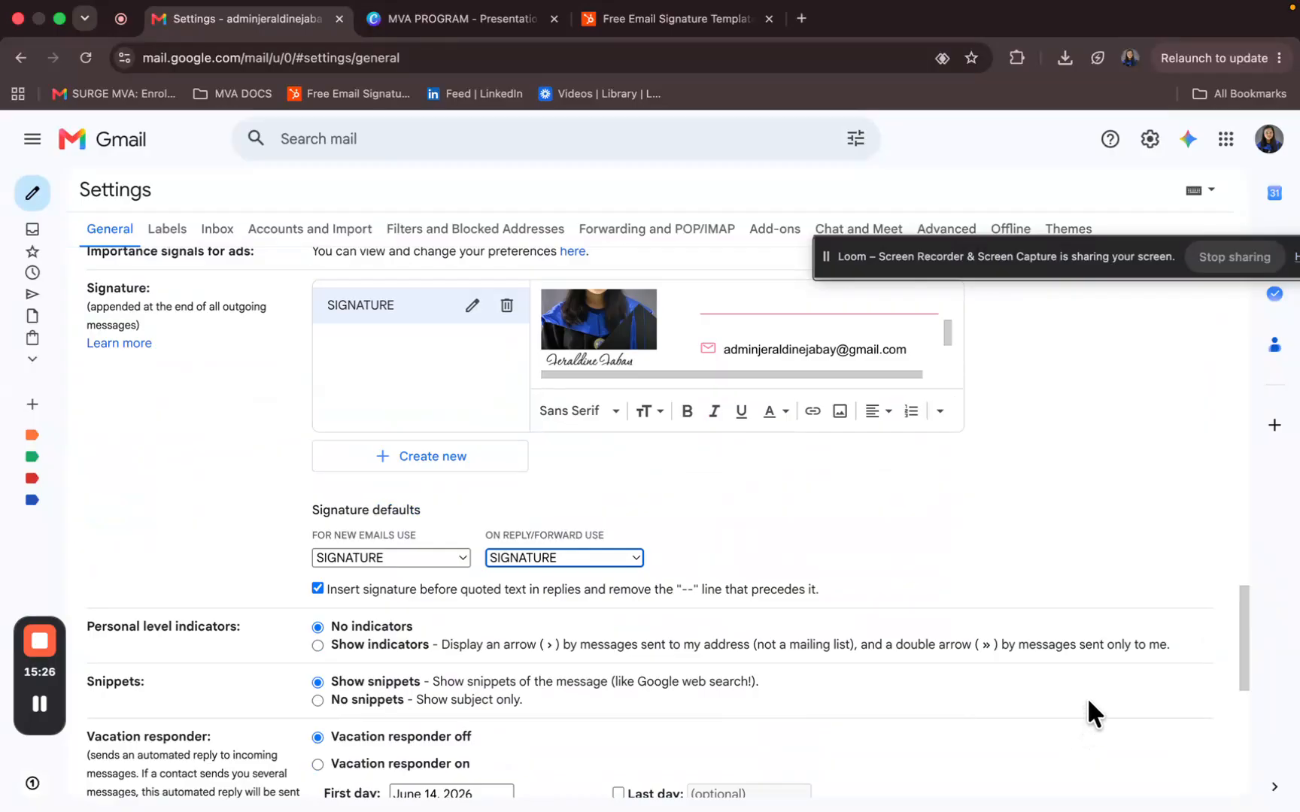
pyautogui.click(1248, 597)
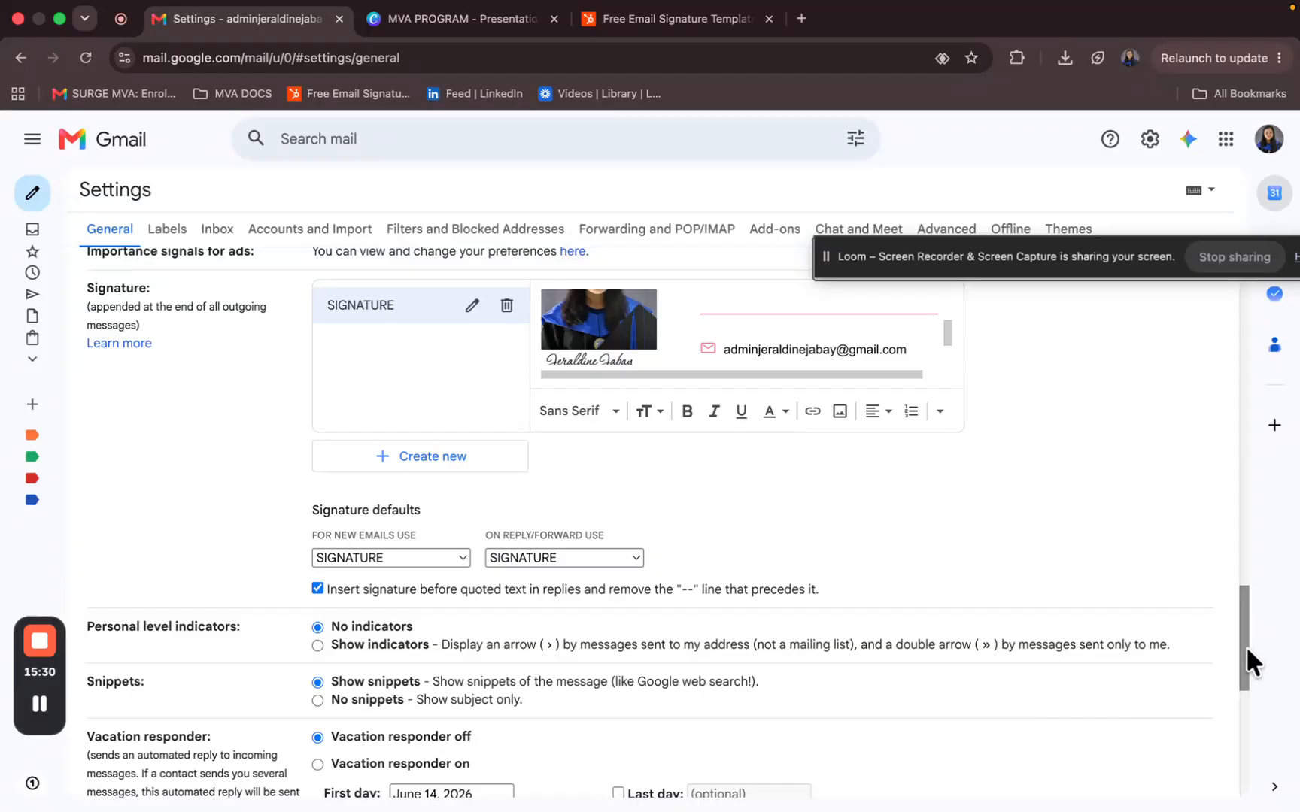
pyautogui.moveTo(1245, 612); pyautogui.dragTo(1250, 685)
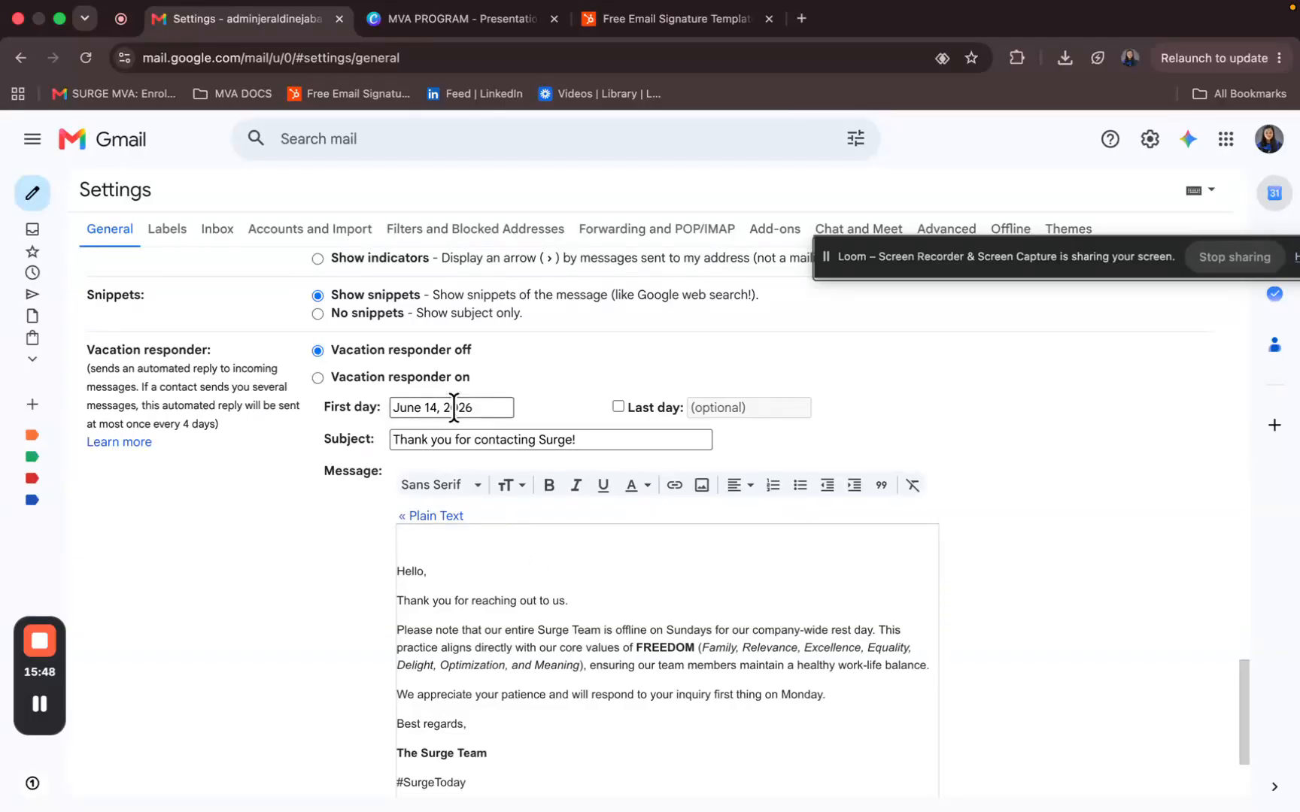
pyautogui.moveTo(1246, 719); pyautogui.dragTo(1249, 757)
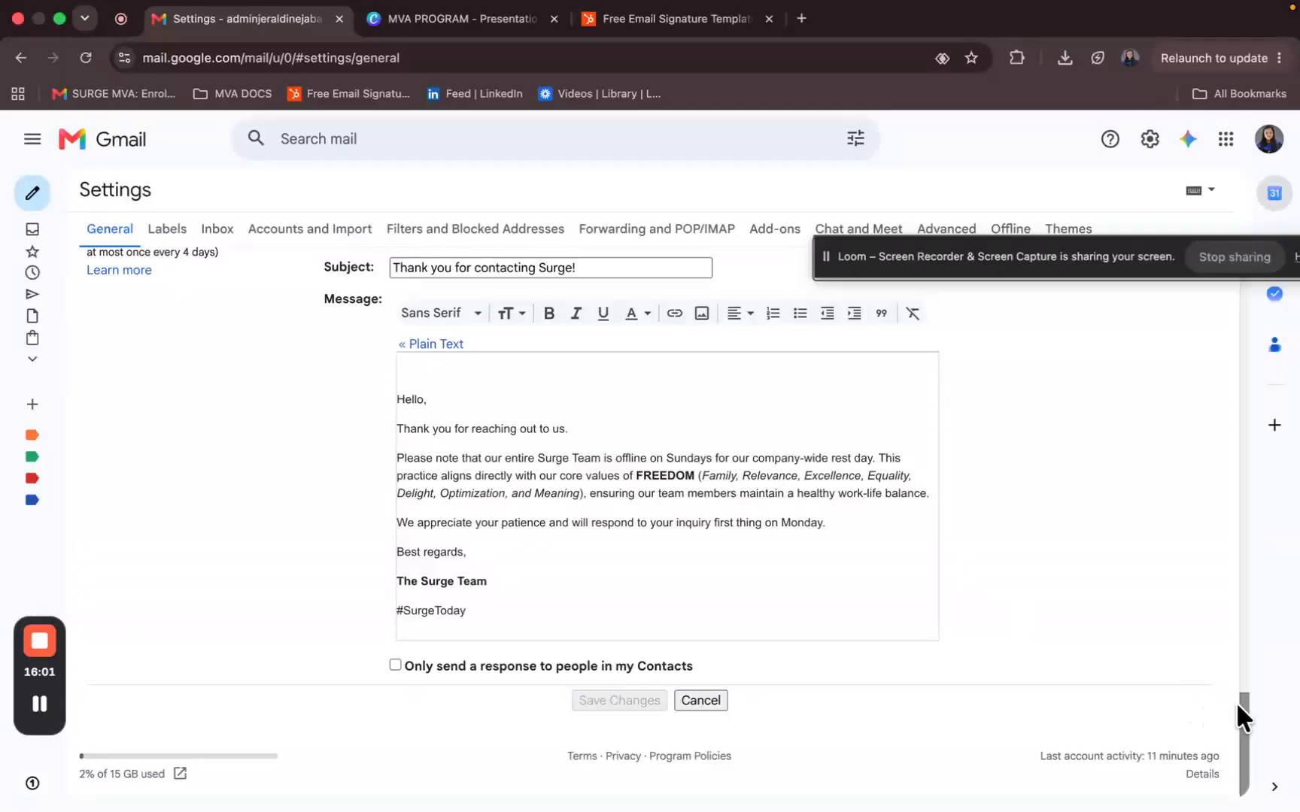
# Step: Turn on the vacation responder with June 14, 2026 as its first day
pyautogui.moveTo(1245, 711); pyautogui.dragTo(1243, 650)
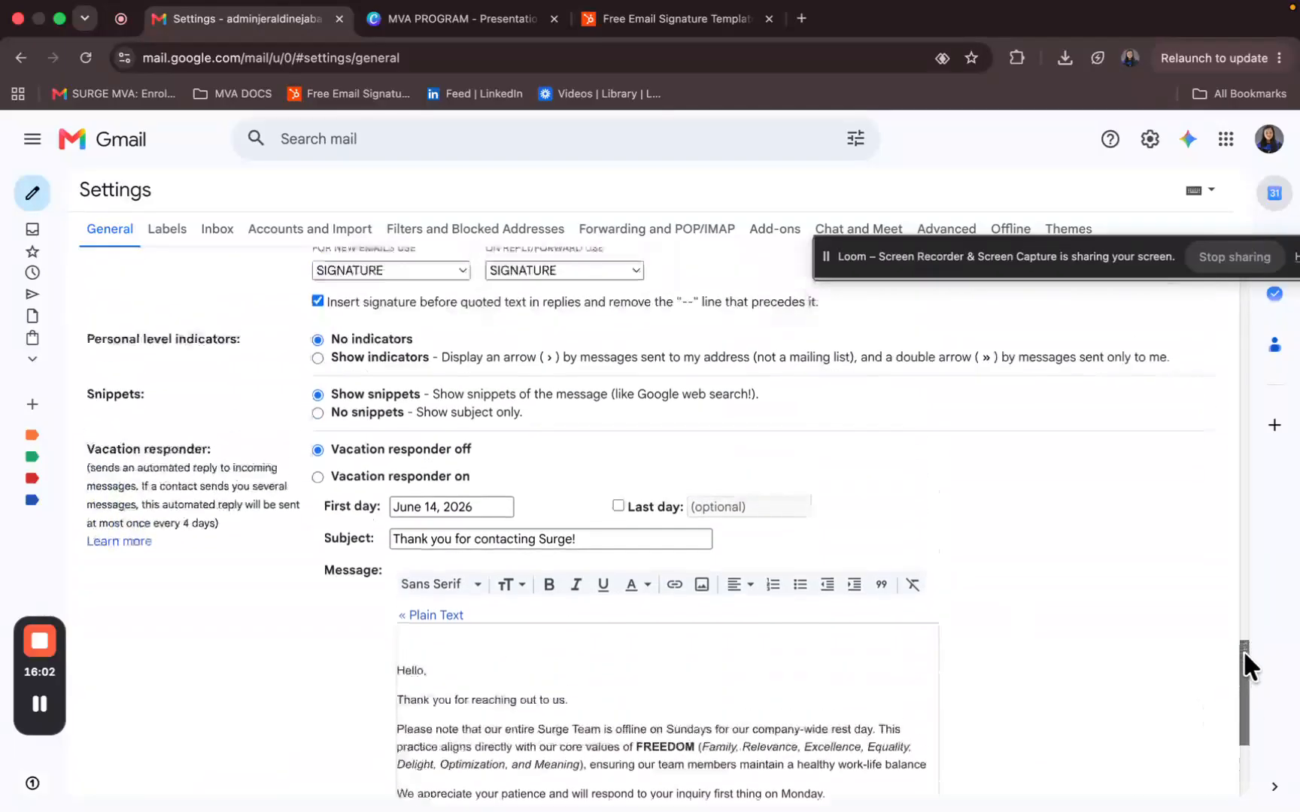
pyautogui.click(431, 505)
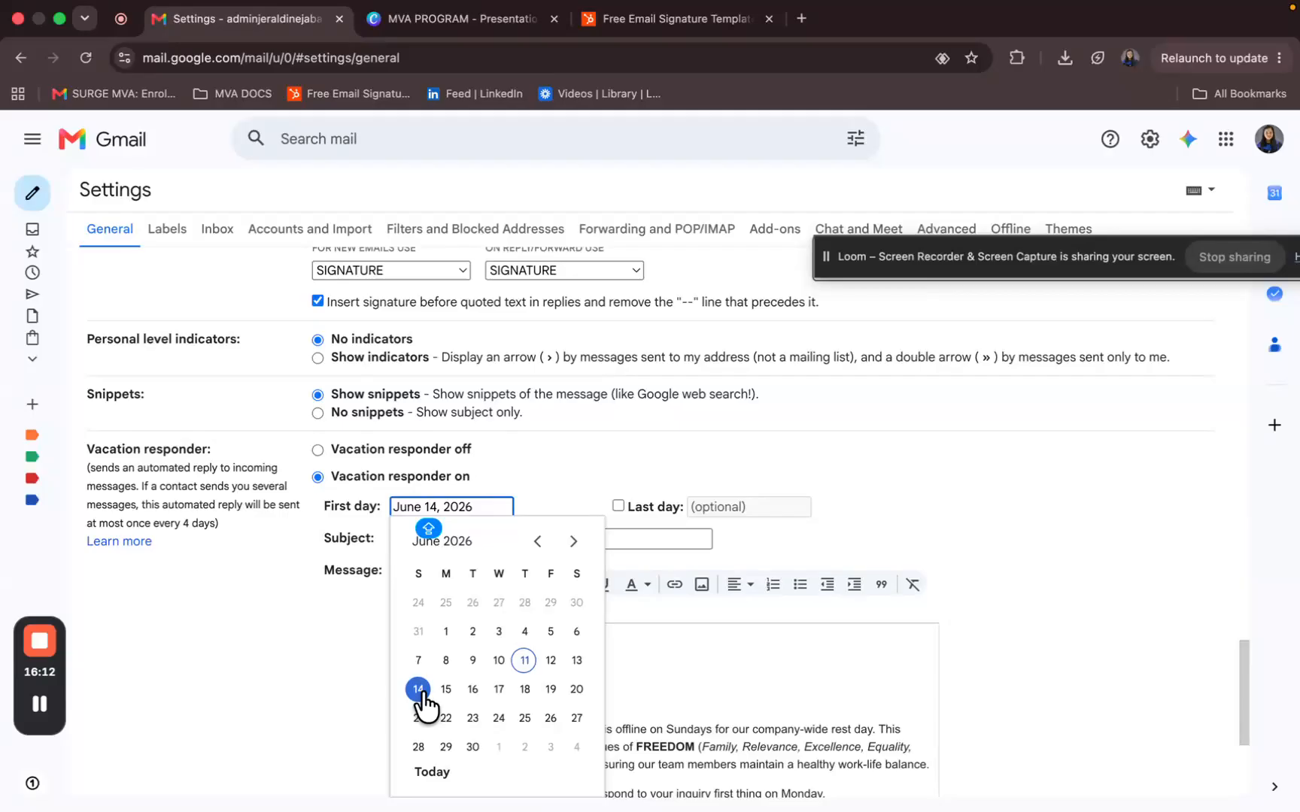
pyautogui.click(316, 475)
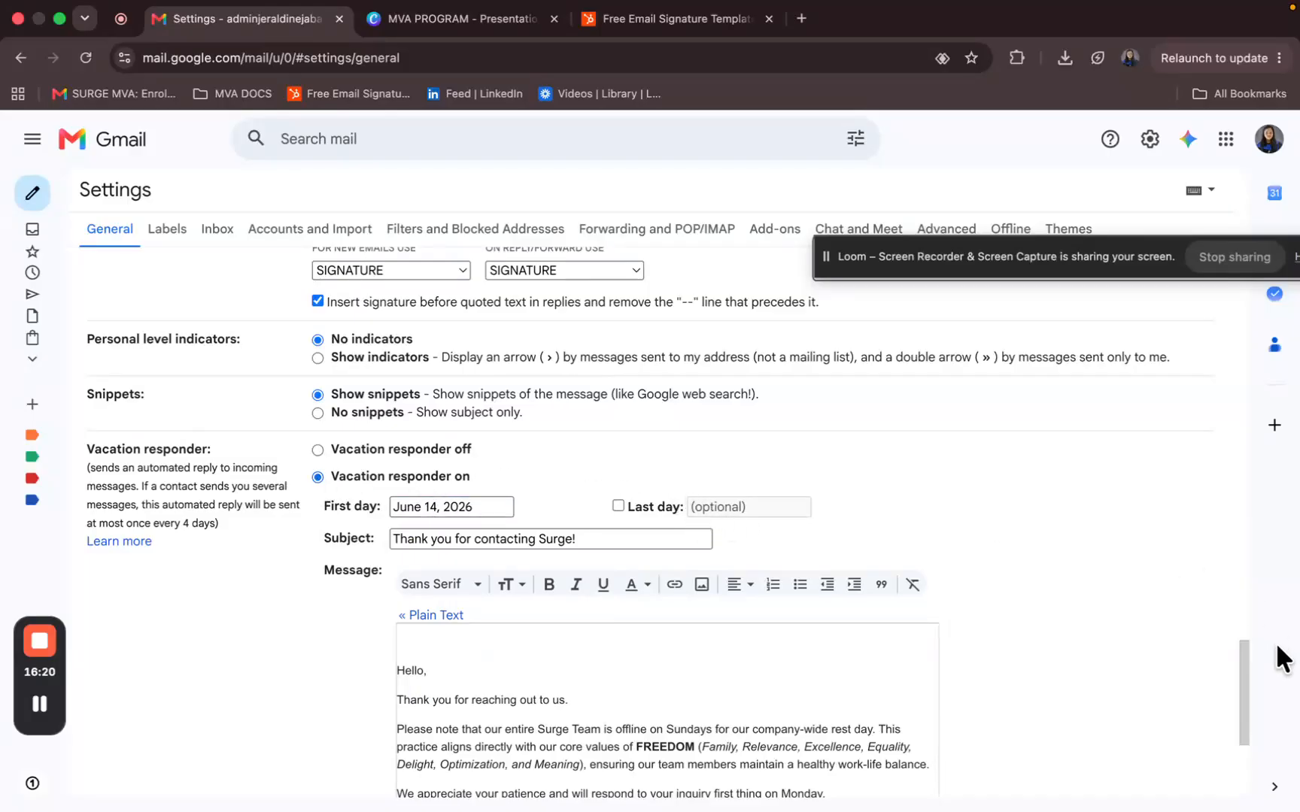
# Step: Review the vacation responder's message from the greeting to the #SurgeToday closing line, and save the settings changes
pyautogui.moveTo(1244, 666); pyautogui.dragTo(1241, 718)
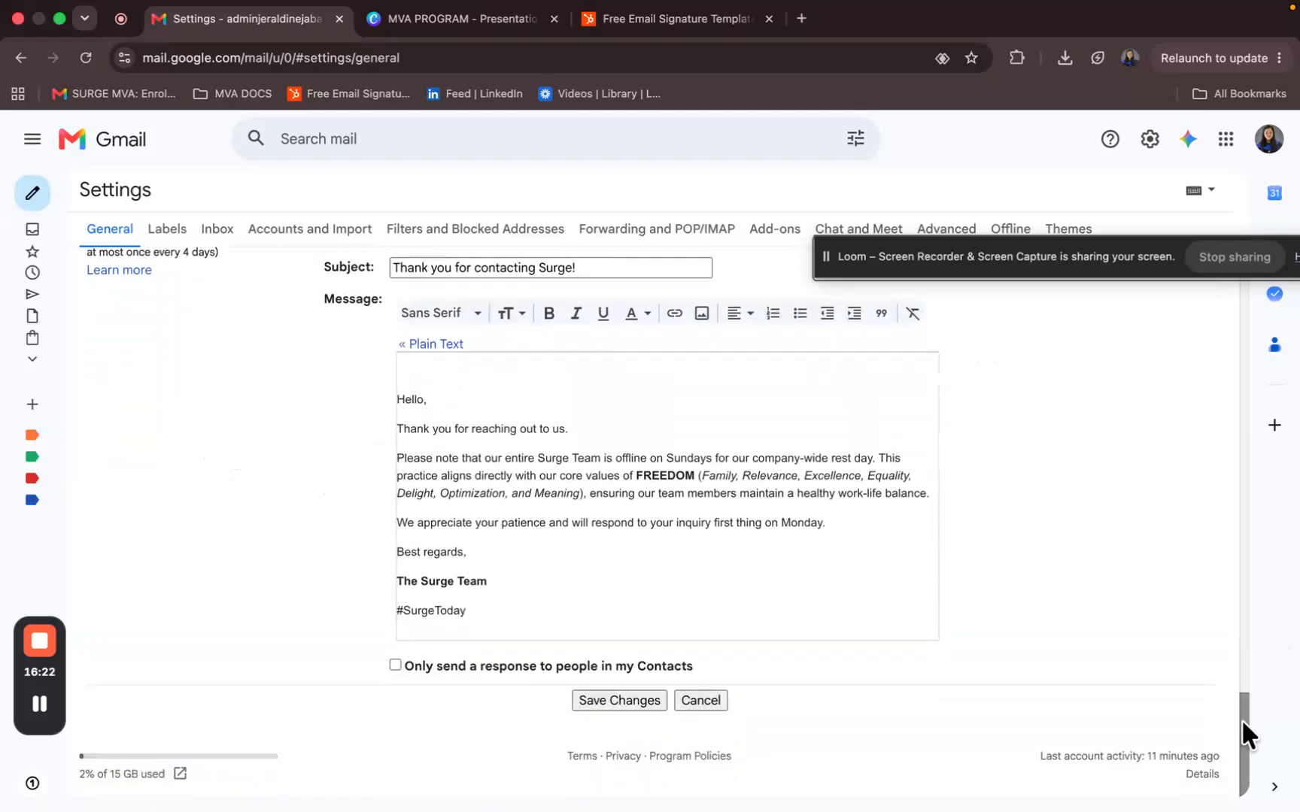
pyautogui.moveTo(480, 620); pyautogui.dragTo(400, 399)
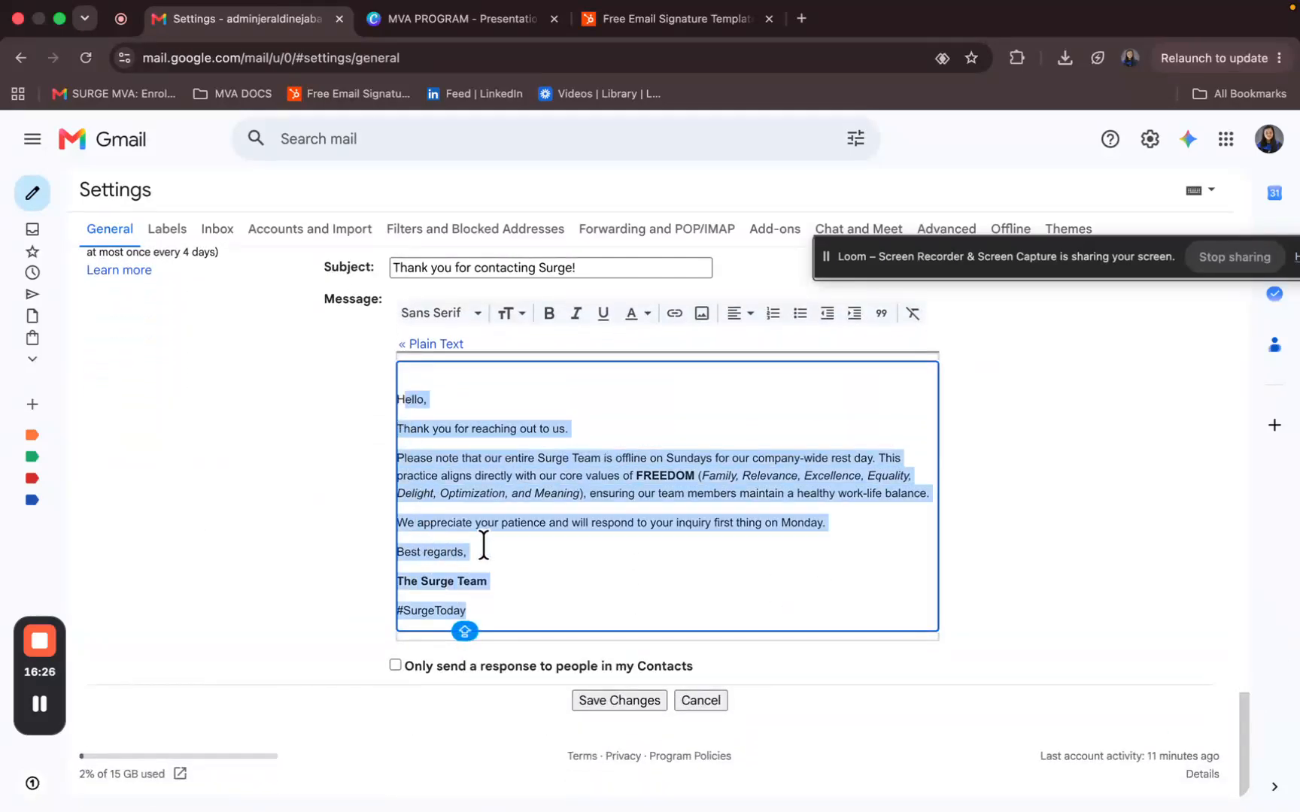
pyautogui.click(471, 466)
pyautogui.click(453, 494)
pyautogui.moveTo(470, 612); pyautogui.dragTo(395, 399)
pyautogui.click(587, 495)
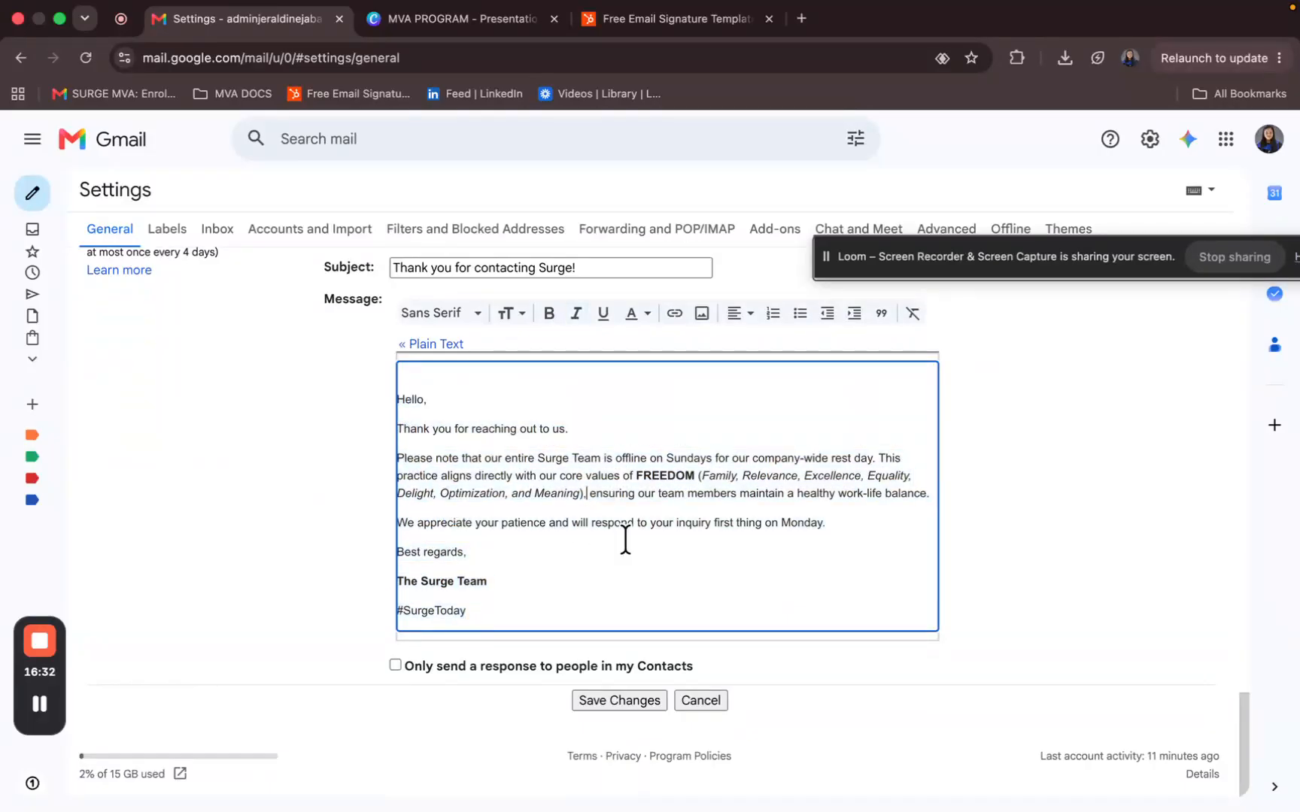
pyautogui.click(471, 610)
pyautogui.moveTo(400, 396); pyautogui.dragTo(421, 415)
pyautogui.click(433, 446)
pyautogui.click(610, 701)
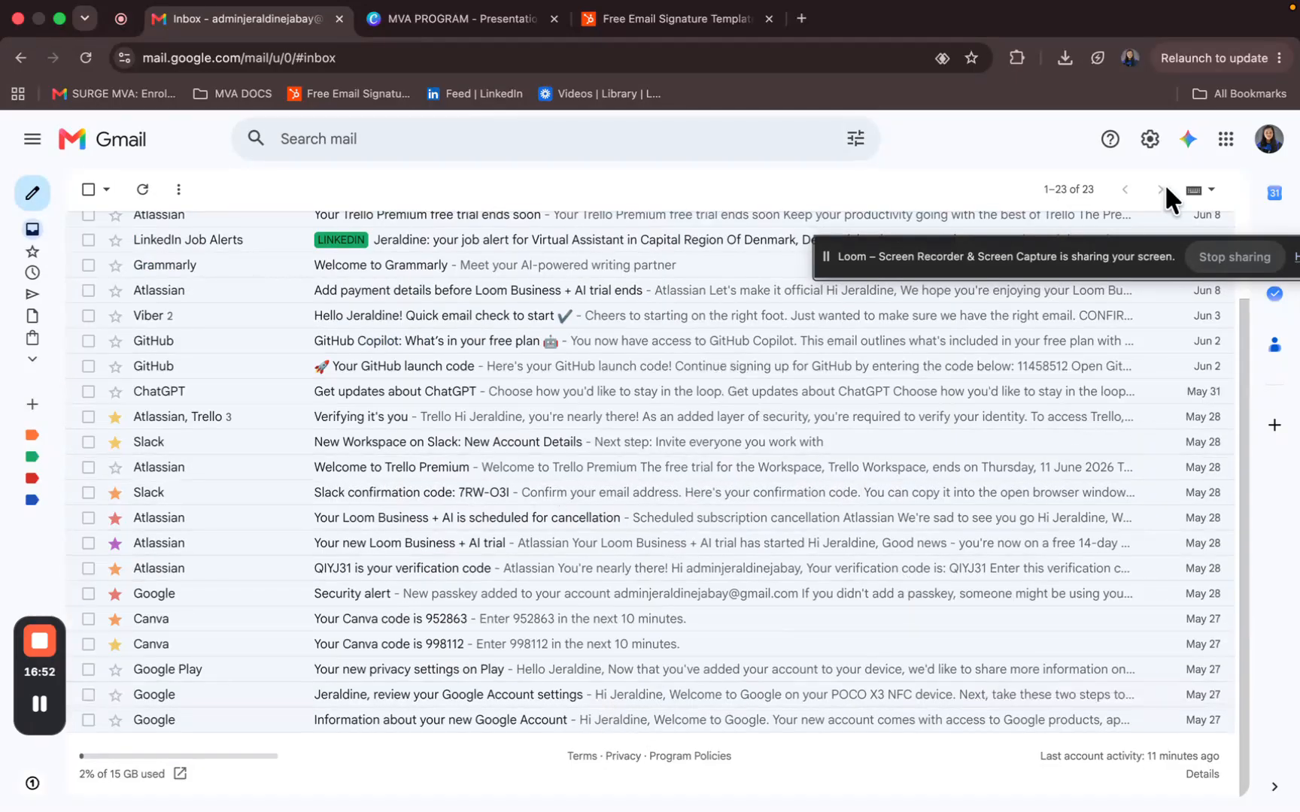
# Step: Start a new email to check how the signature appears in it, and close the draft
pyautogui.moveTo(36, 208)
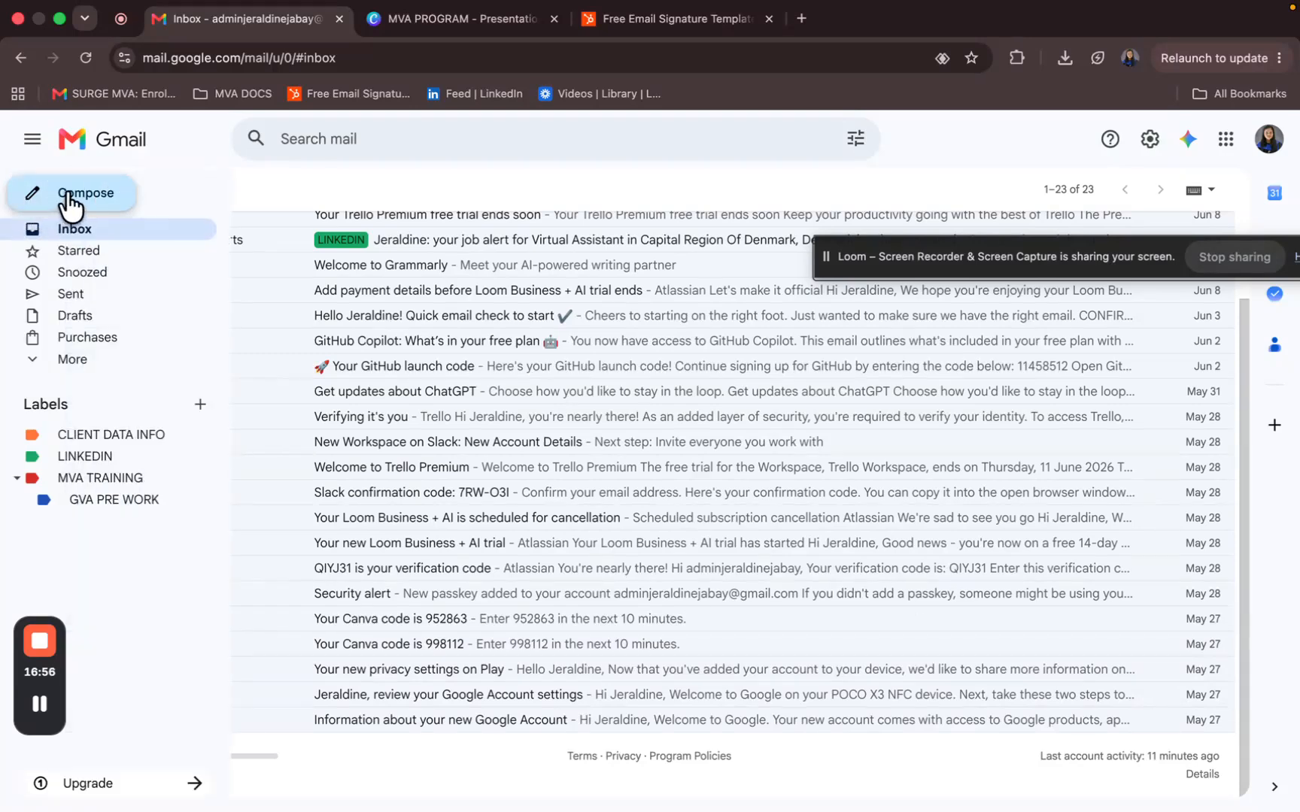
pyautogui.click(69, 200)
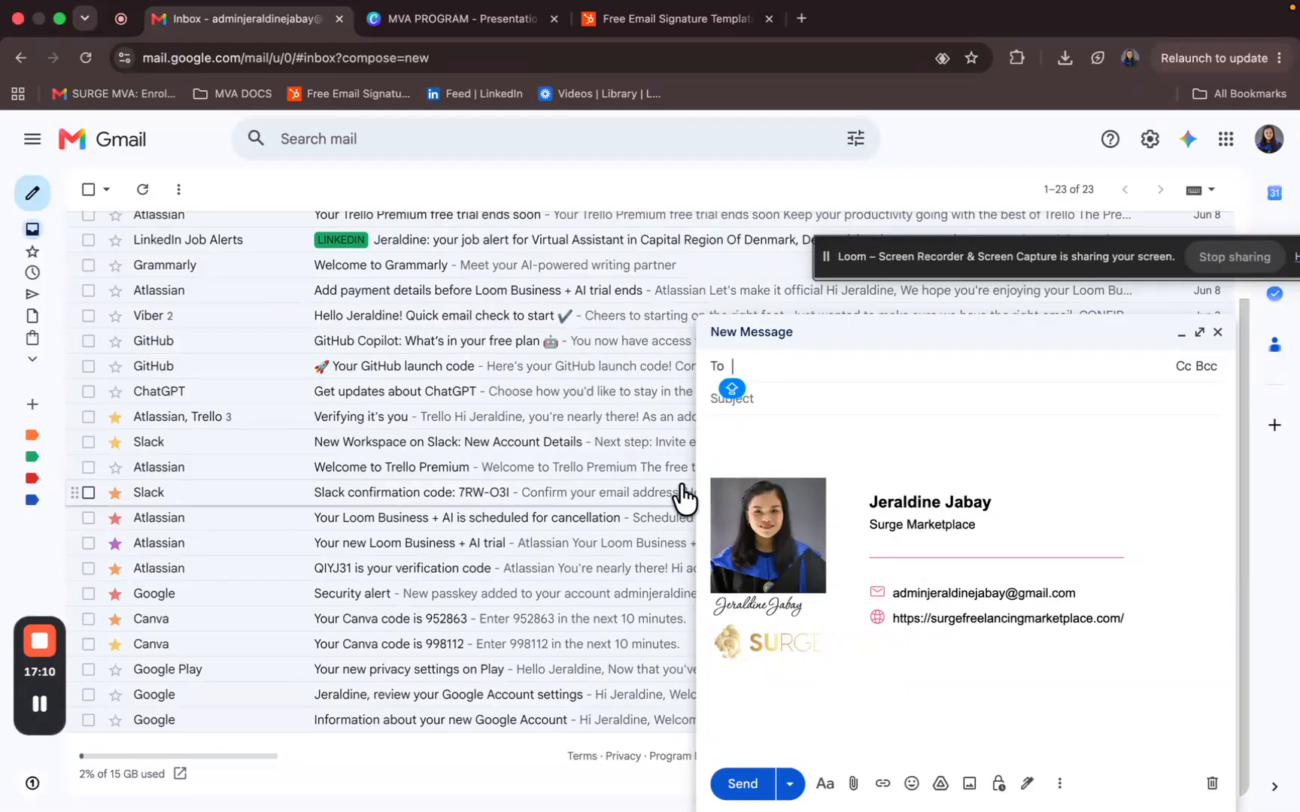
pyautogui.click(1226, 334)
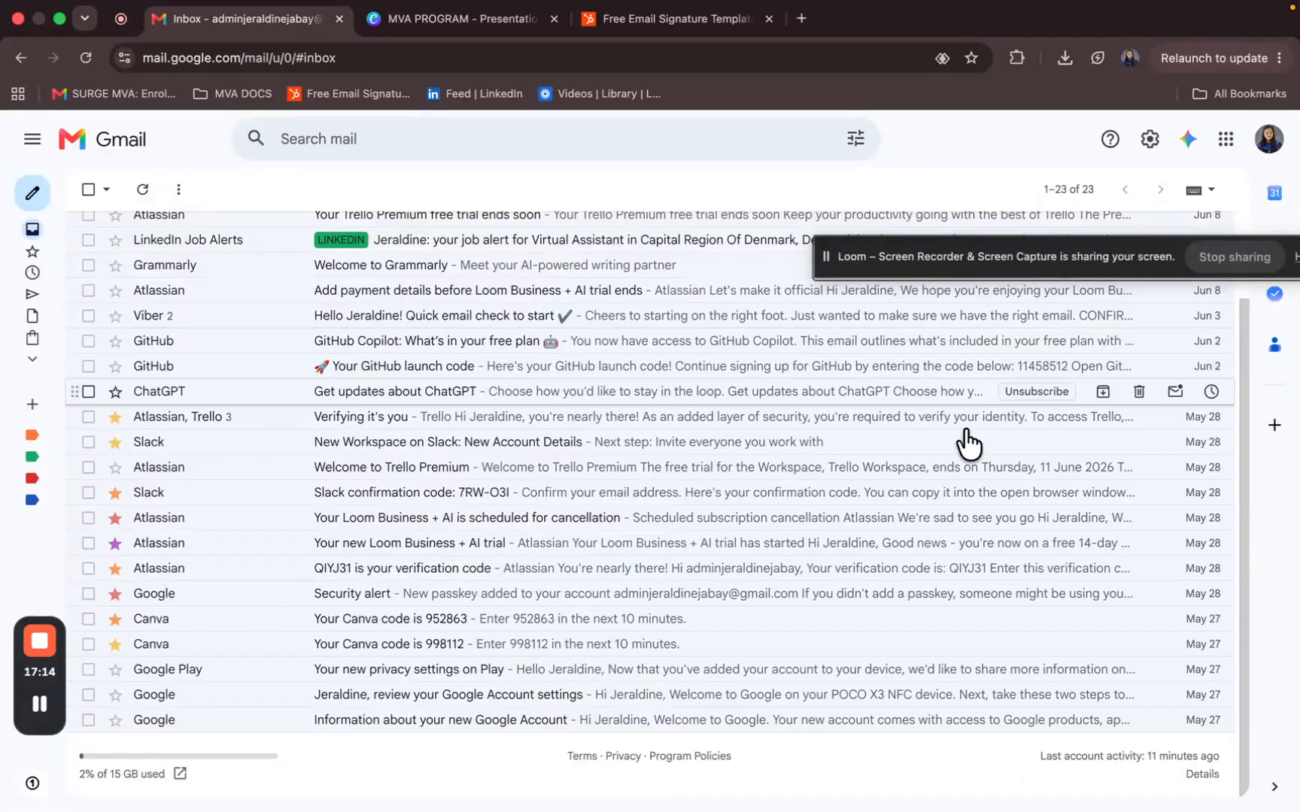
pyautogui.moveTo(1037, 247); pyautogui.dragTo(391, 725)
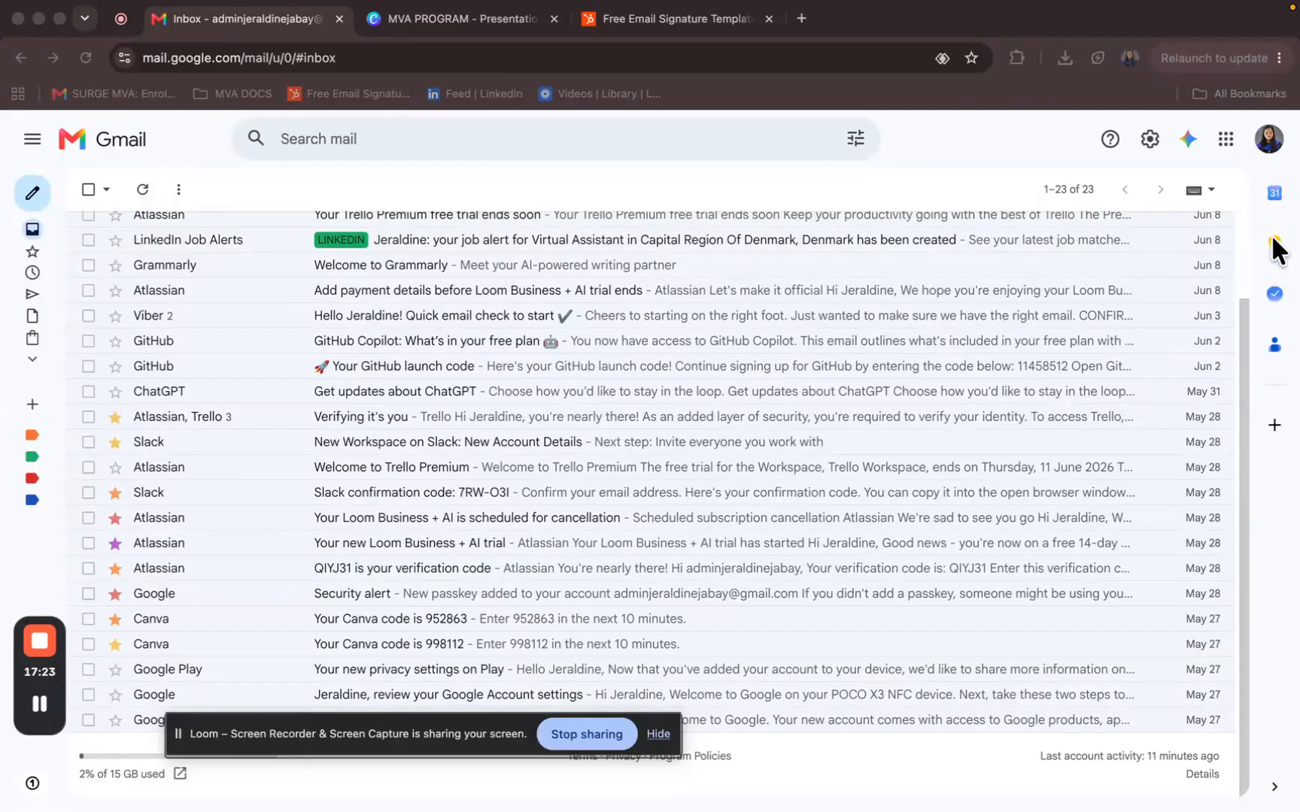
pyautogui.click(1276, 307)
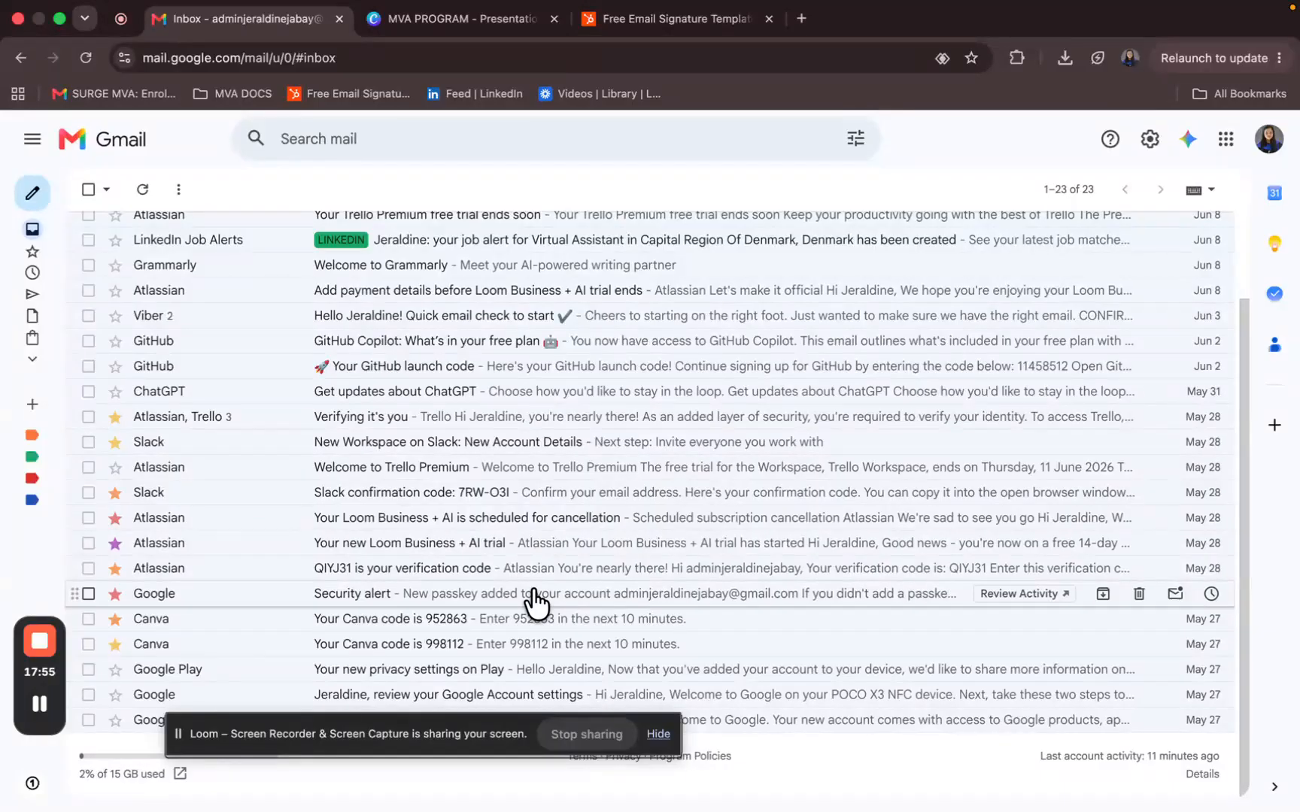
pyautogui.moveTo(1246, 393); pyautogui.dragTo(1243, 266)
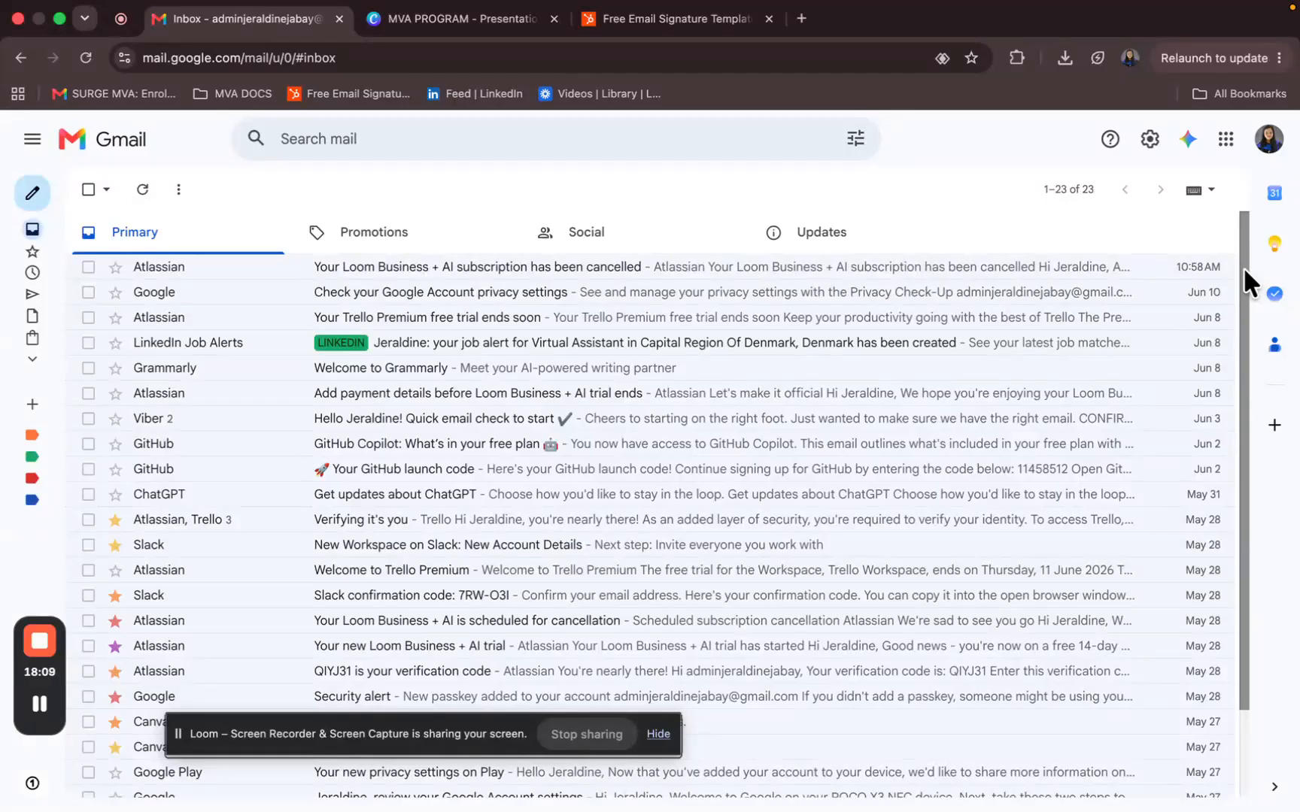
# Step: Open Google Tasks beside the inbox and add a task titled CLIENT RELATION to My Tasks, without details
pyautogui.click(1274, 295)
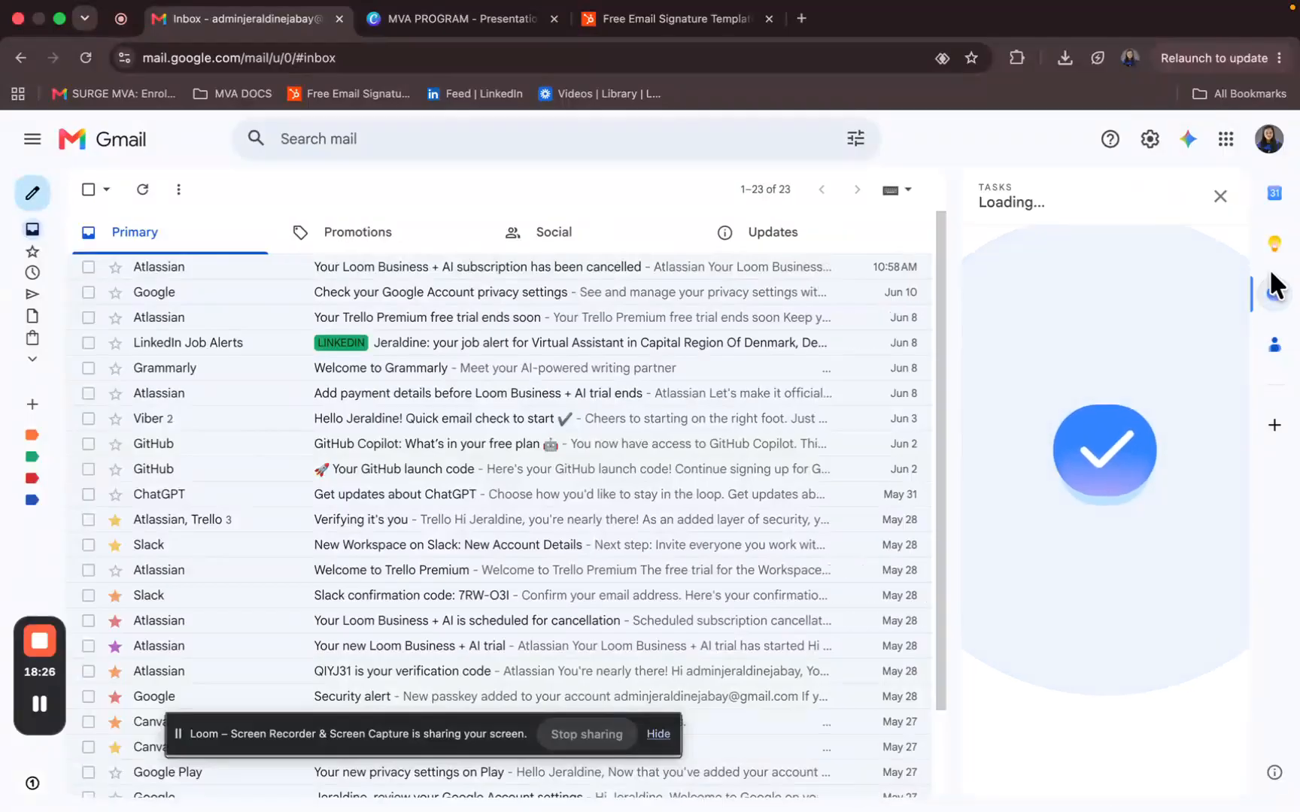
pyautogui.click(1020, 249)
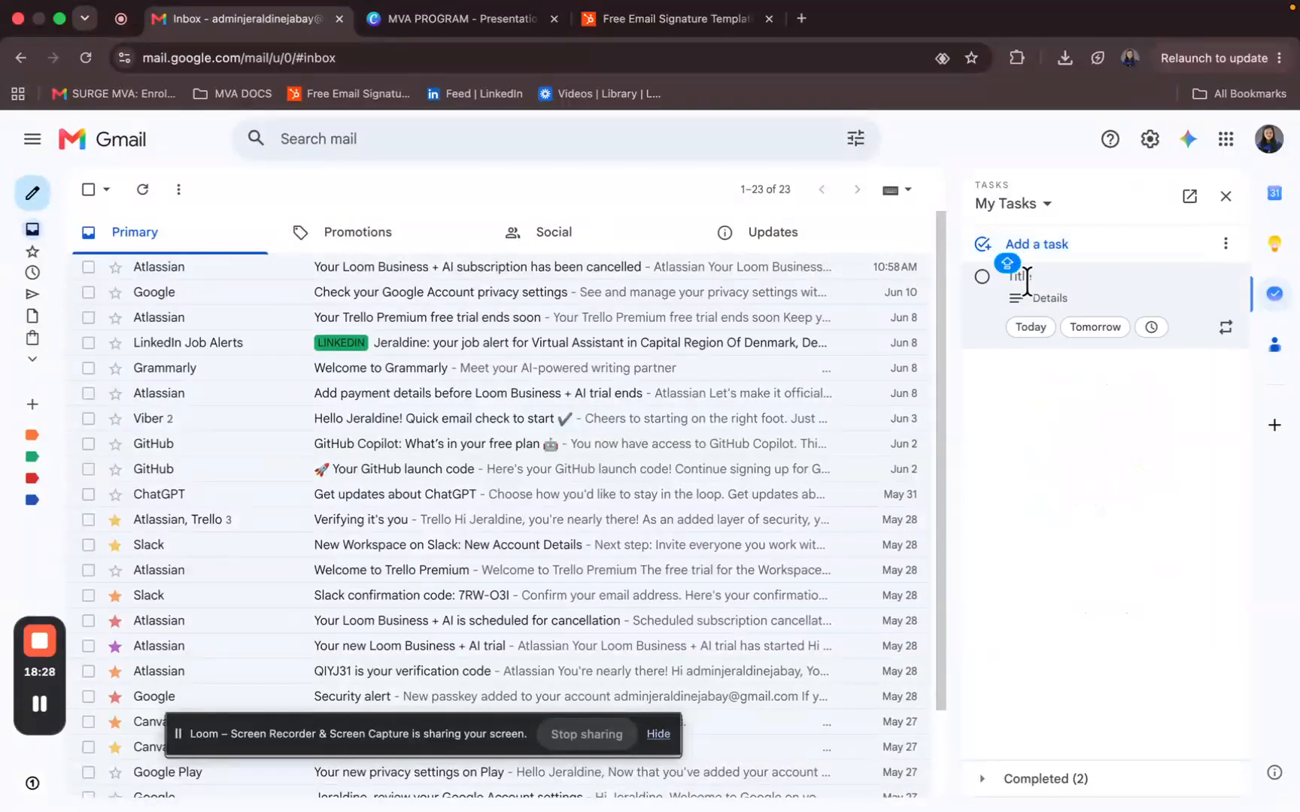
pyautogui.press('capslock')
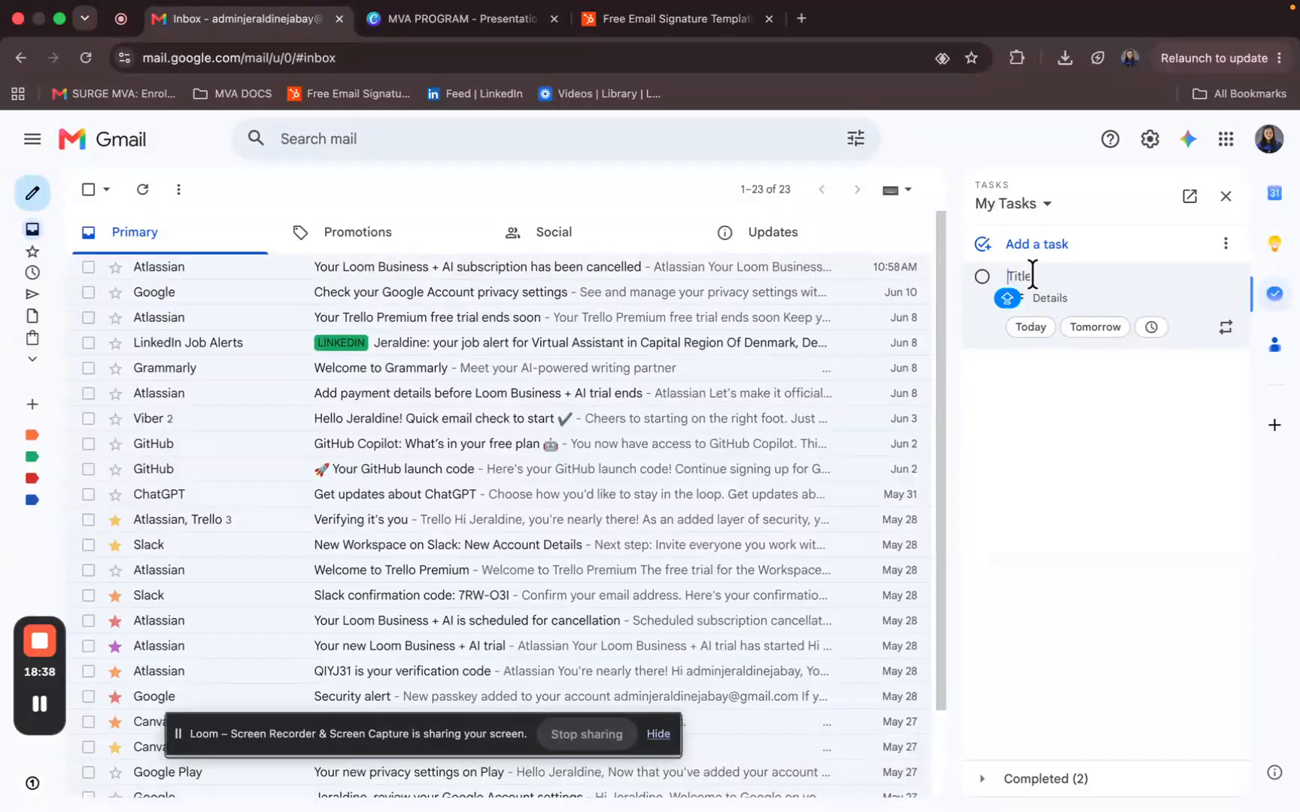
pyautogui.write('CLIENT ')
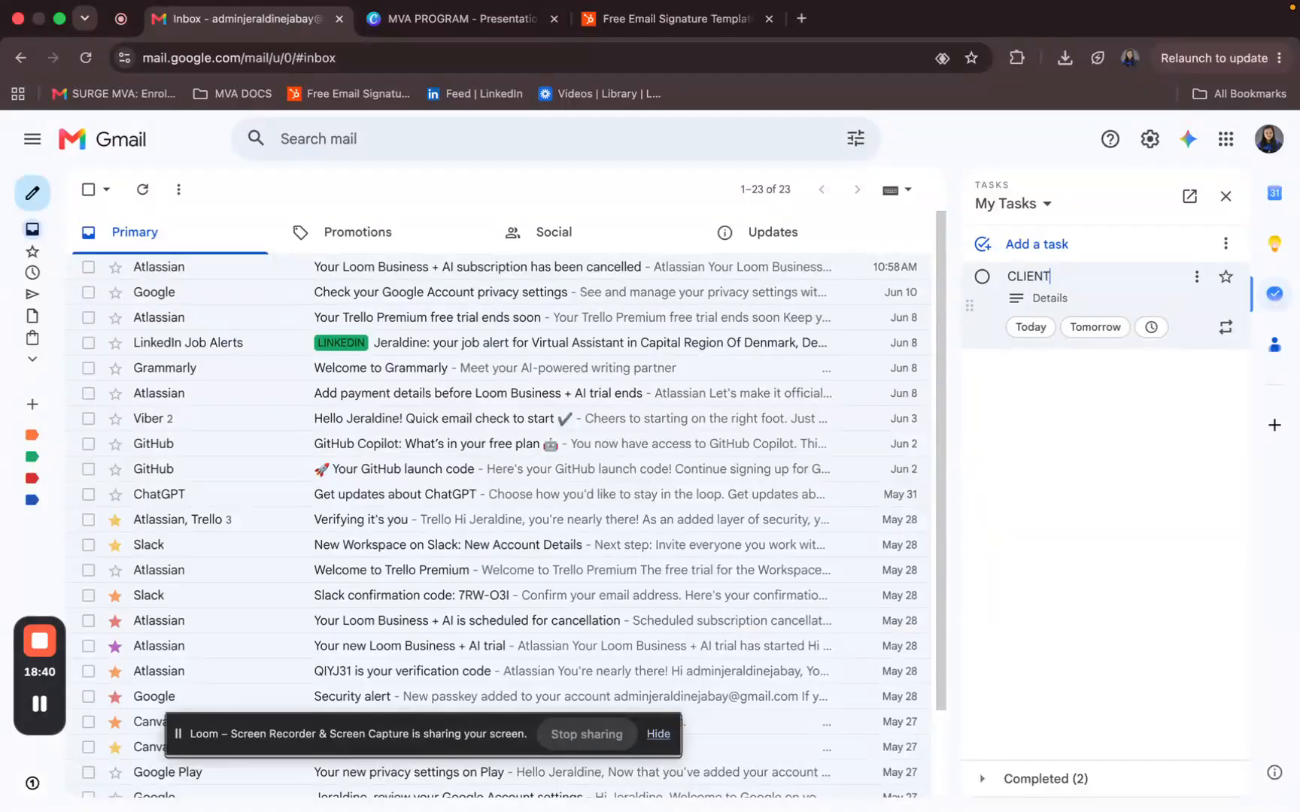
pyautogui.write('RELATION')
pyautogui.click(1018, 301)
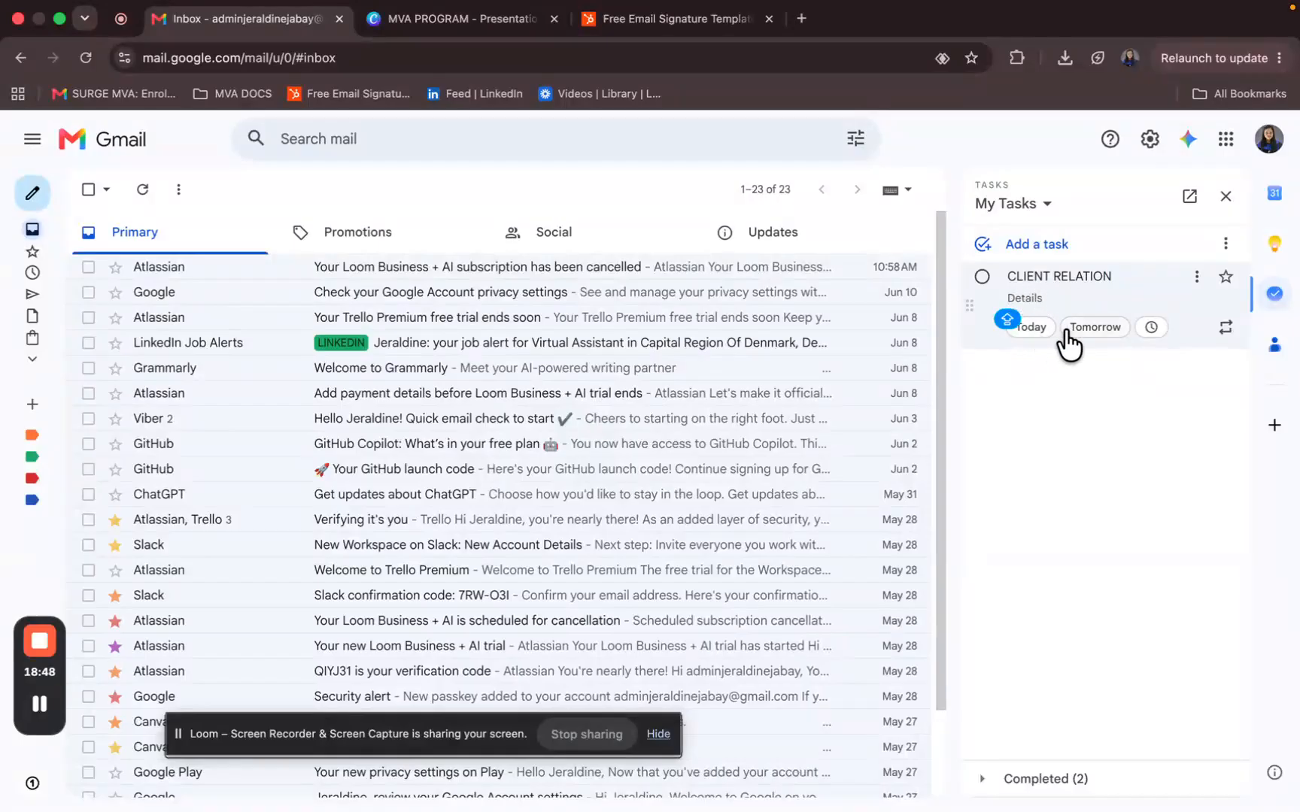
# Step: Set the CLIENT RELATION task's date to today, June 11, and its time to 1:00 PM
pyautogui.click(1031, 328)
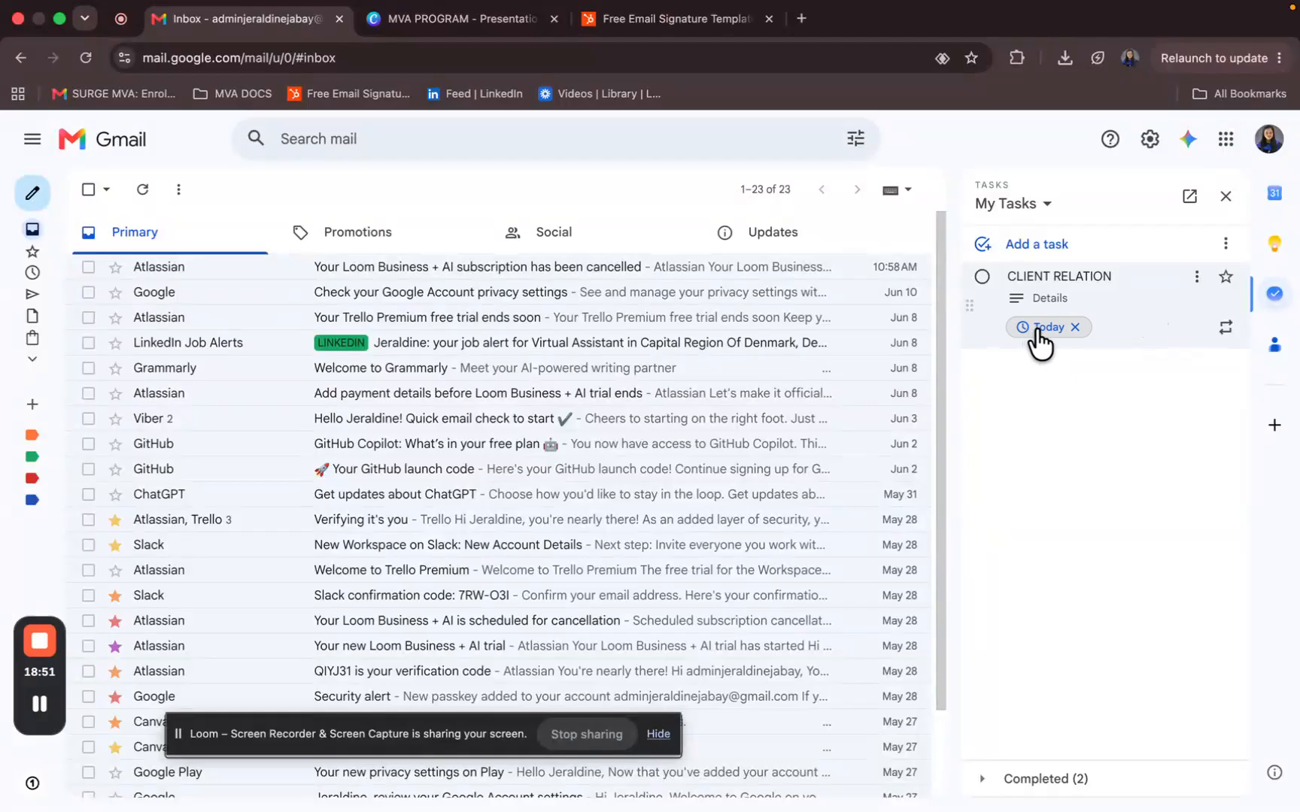
pyautogui.click(1035, 328)
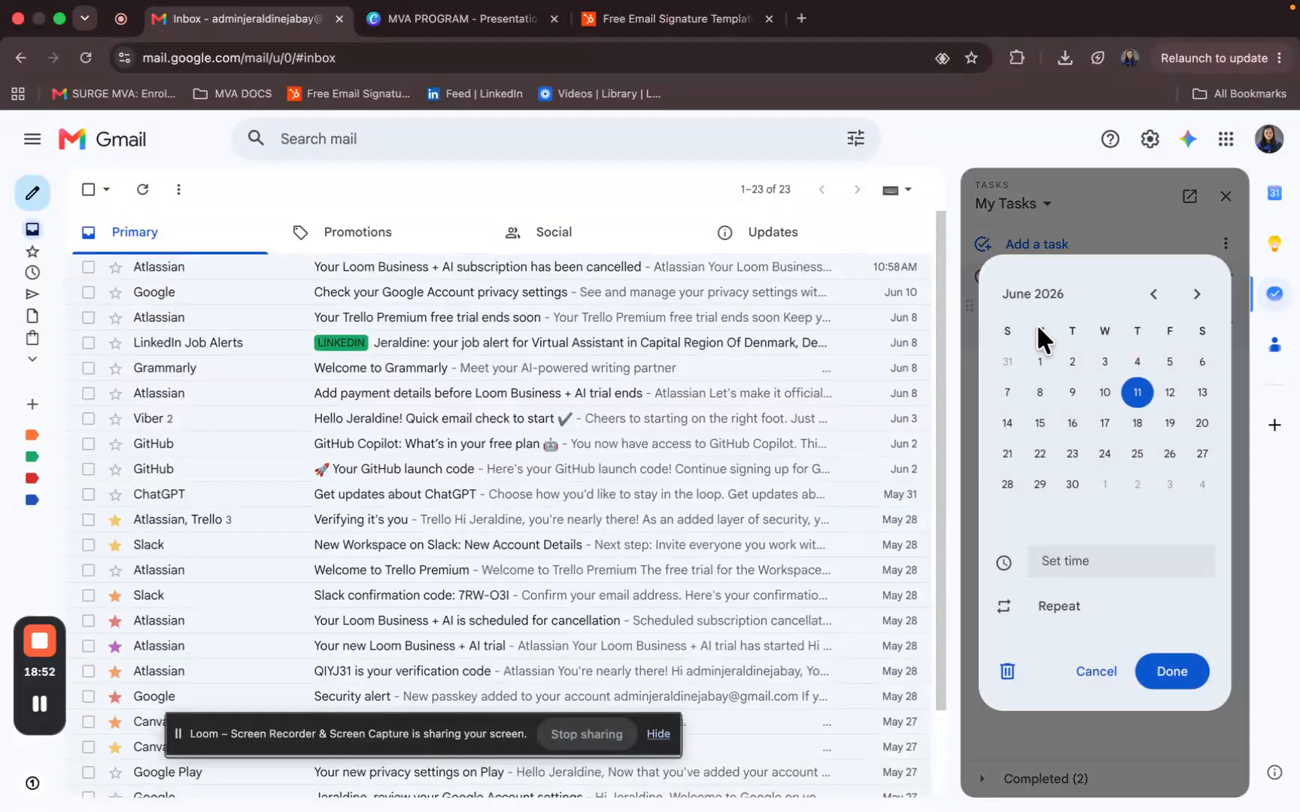
pyautogui.click(1057, 561)
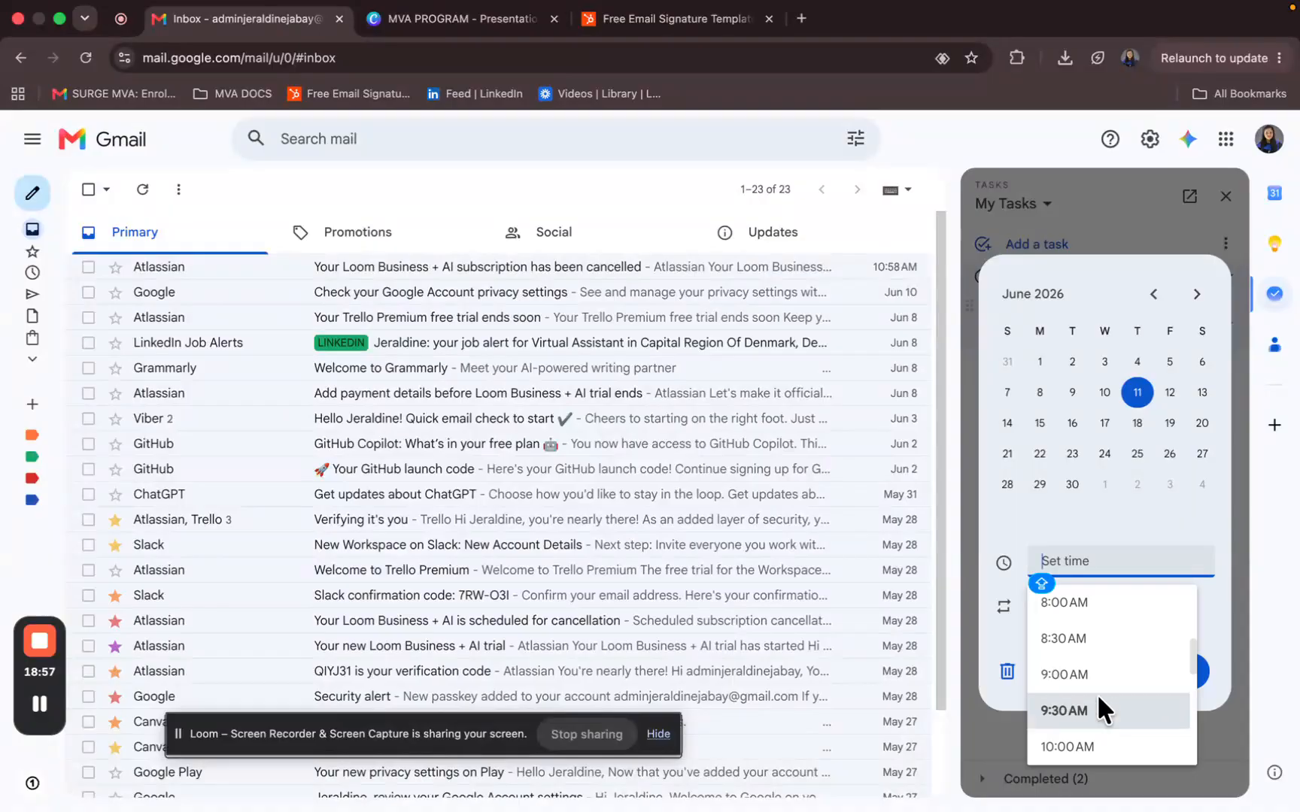
pyautogui.moveTo(1191, 654); pyautogui.dragTo(1192, 683)
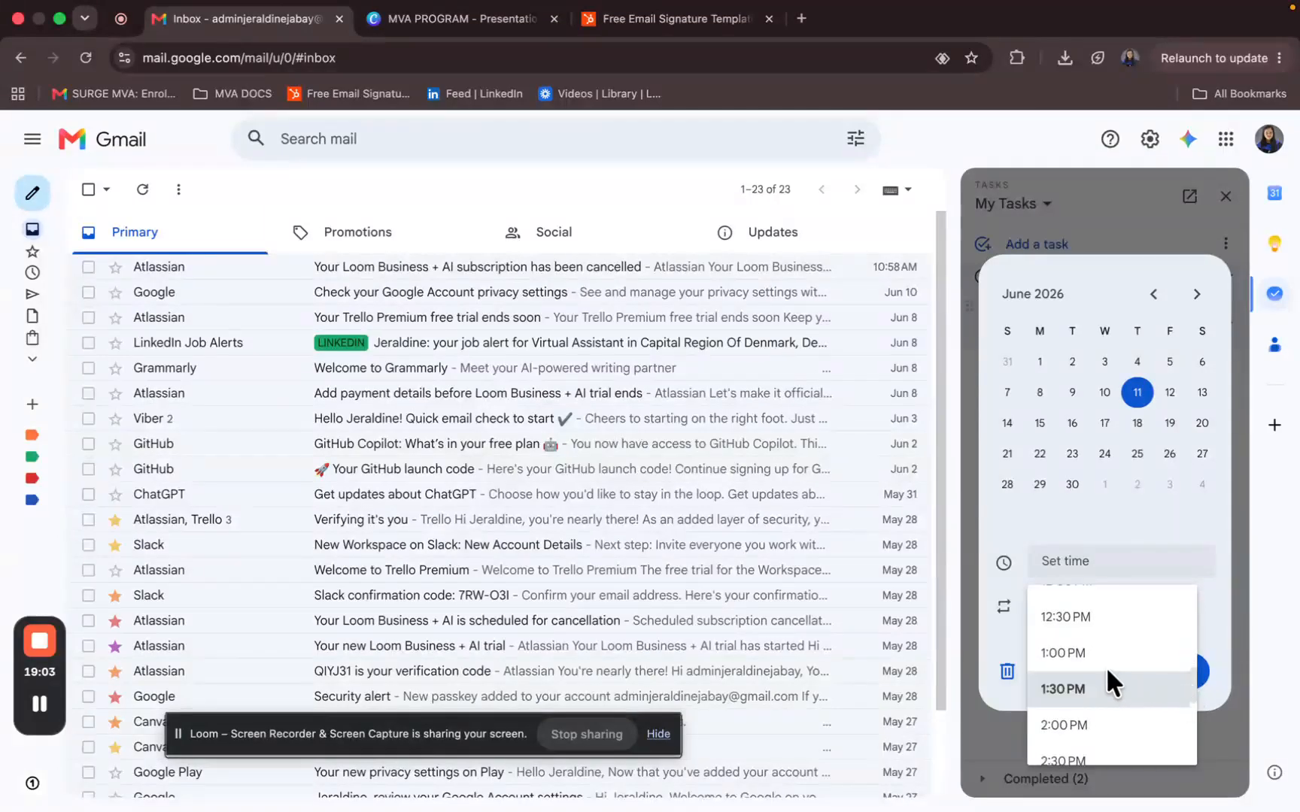
pyautogui.click(1071, 652)
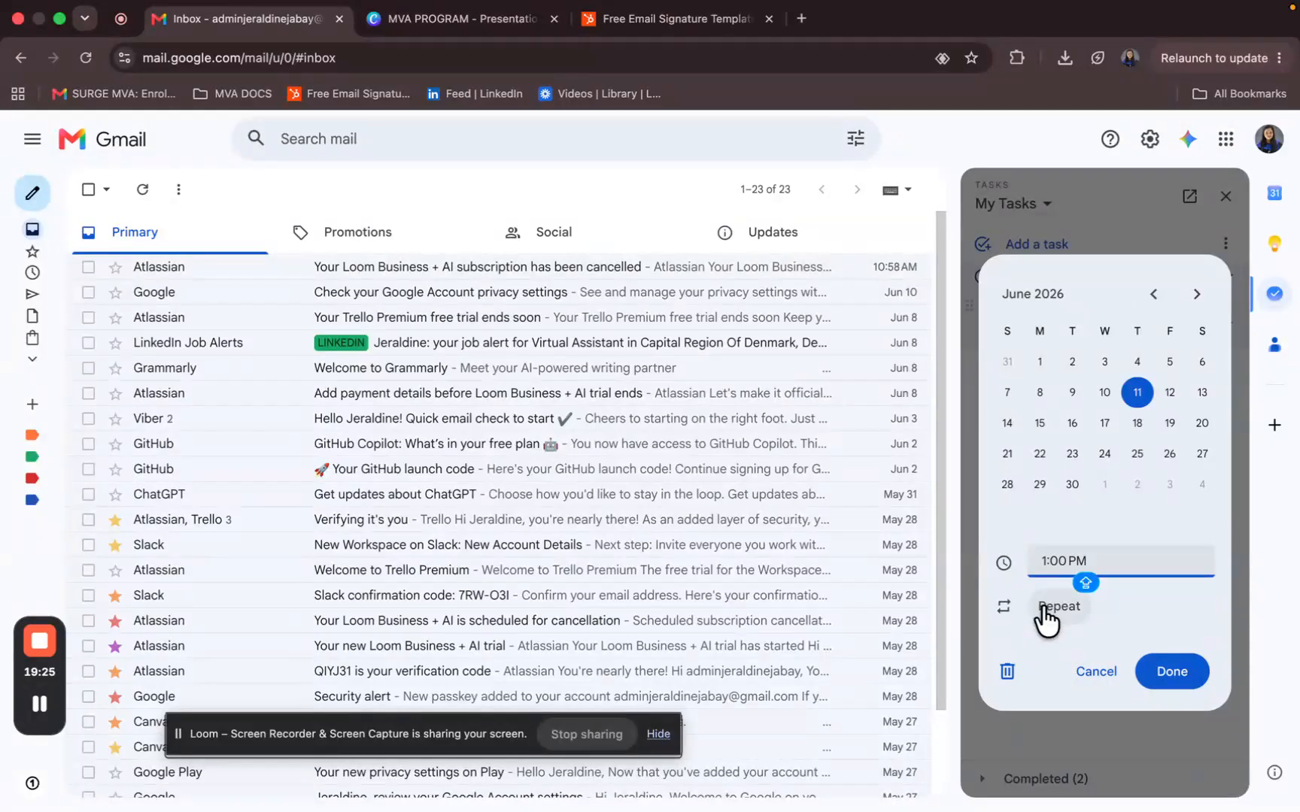
# Step: Make the CLIENT RELATION task repeat every day at 1:00 PM until July 11, and close Tasks
pyautogui.click(1042, 608)
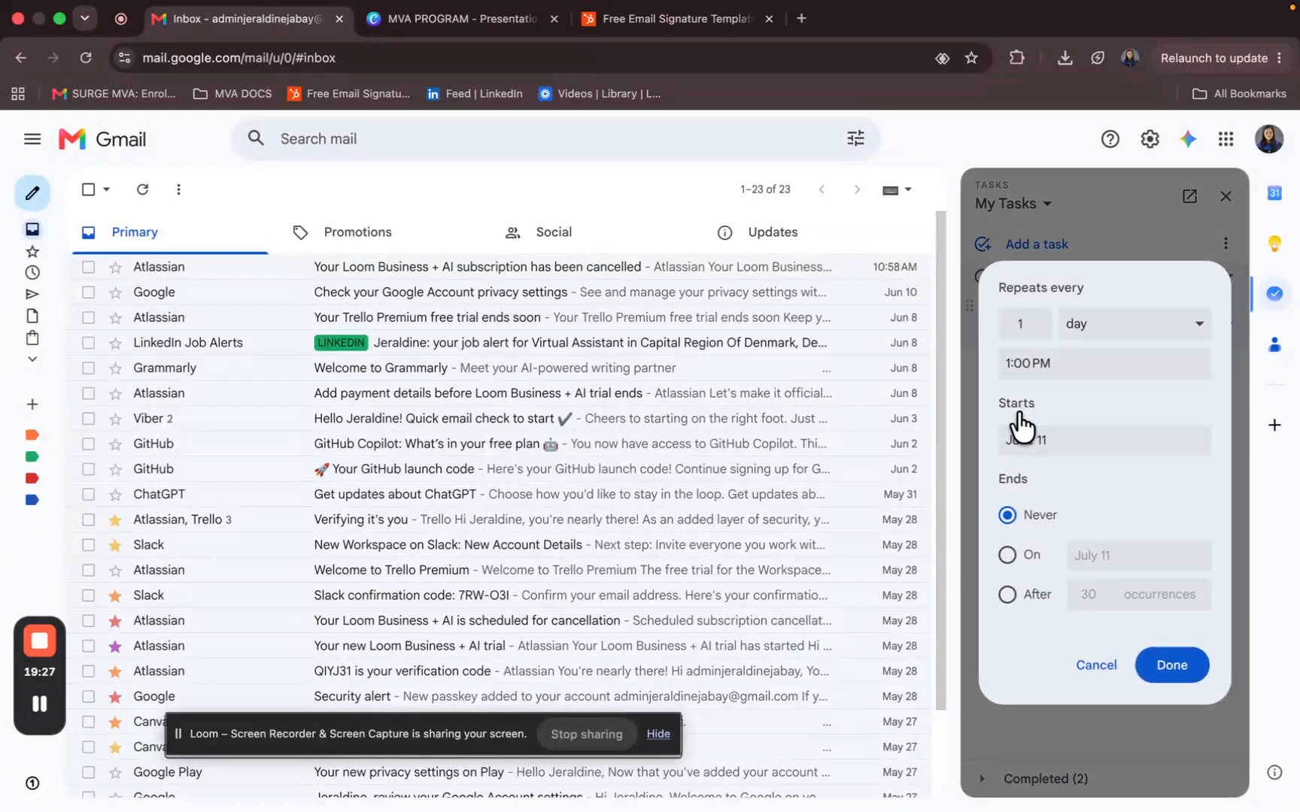
pyautogui.click(1008, 554)
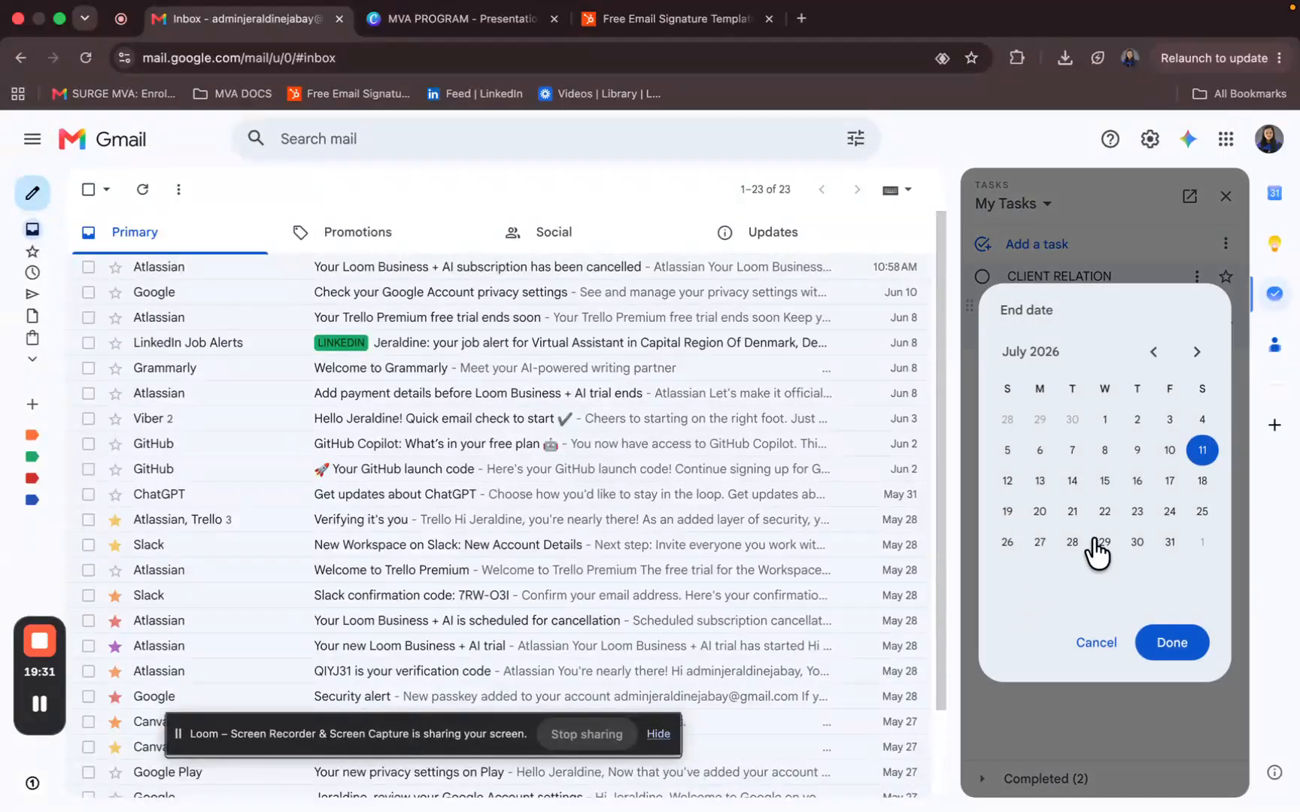
pyautogui.click(1137, 641)
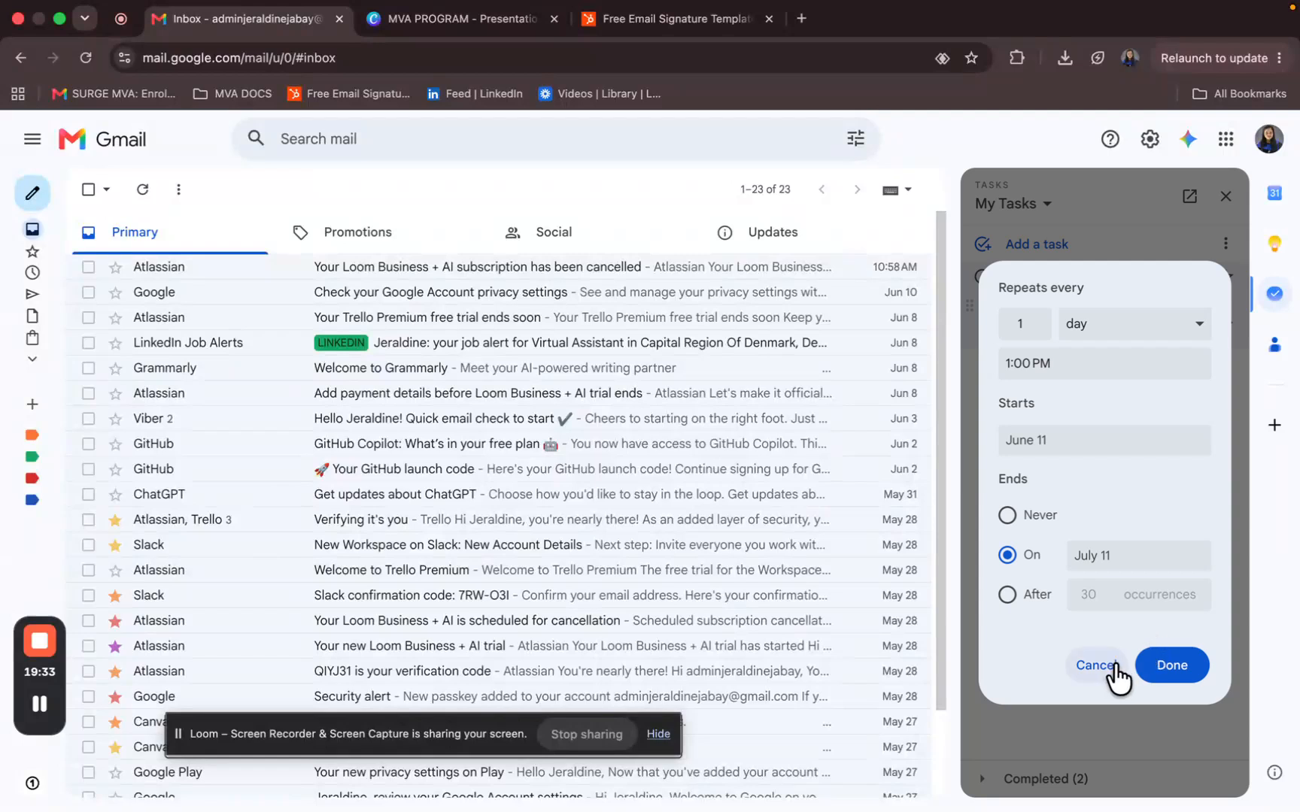
pyautogui.click(1171, 664)
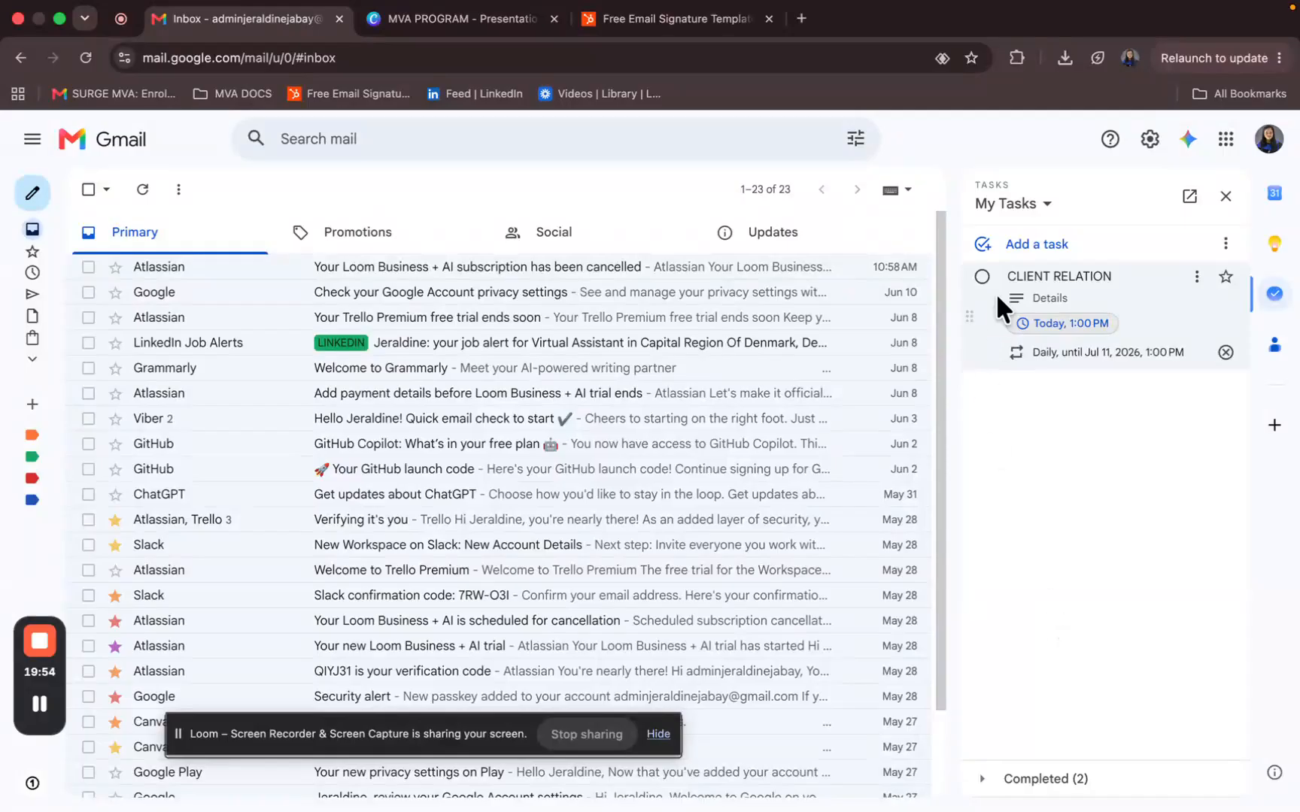
pyautogui.click(1225, 197)
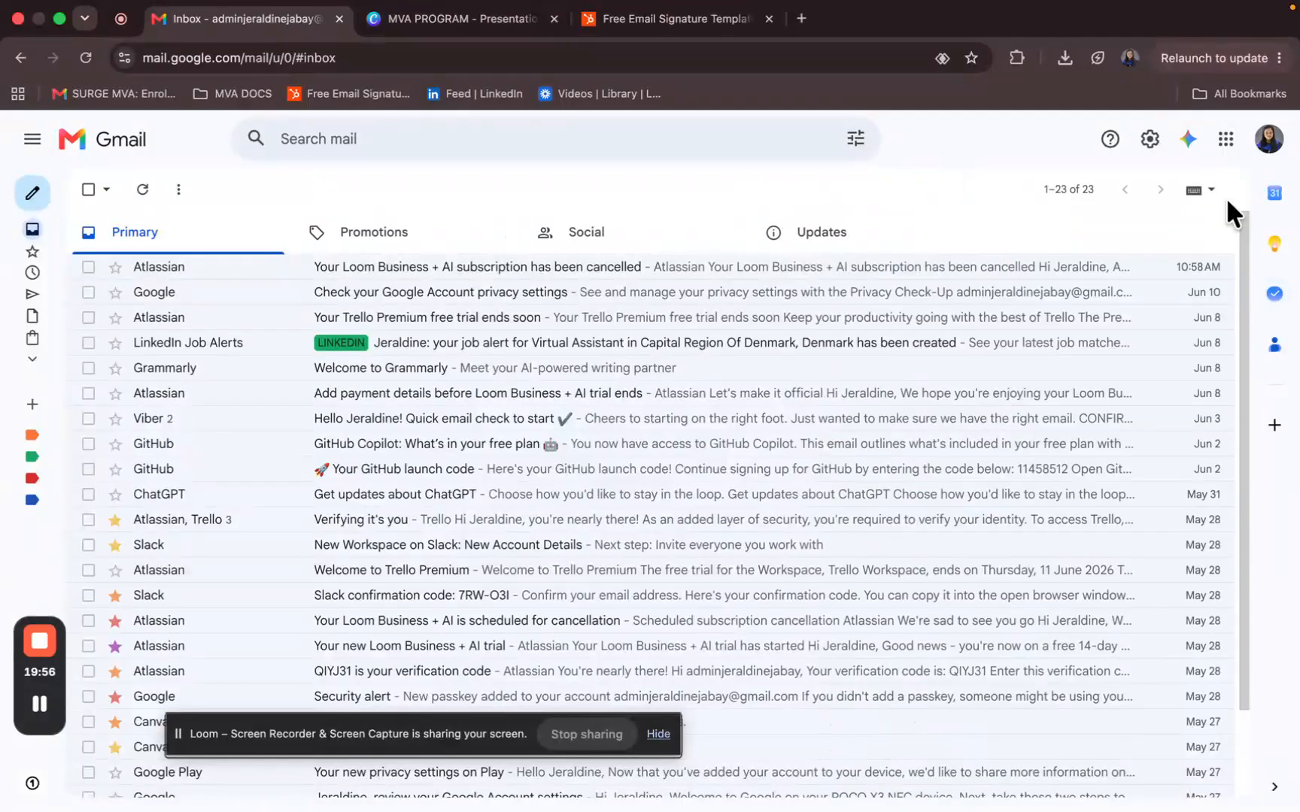